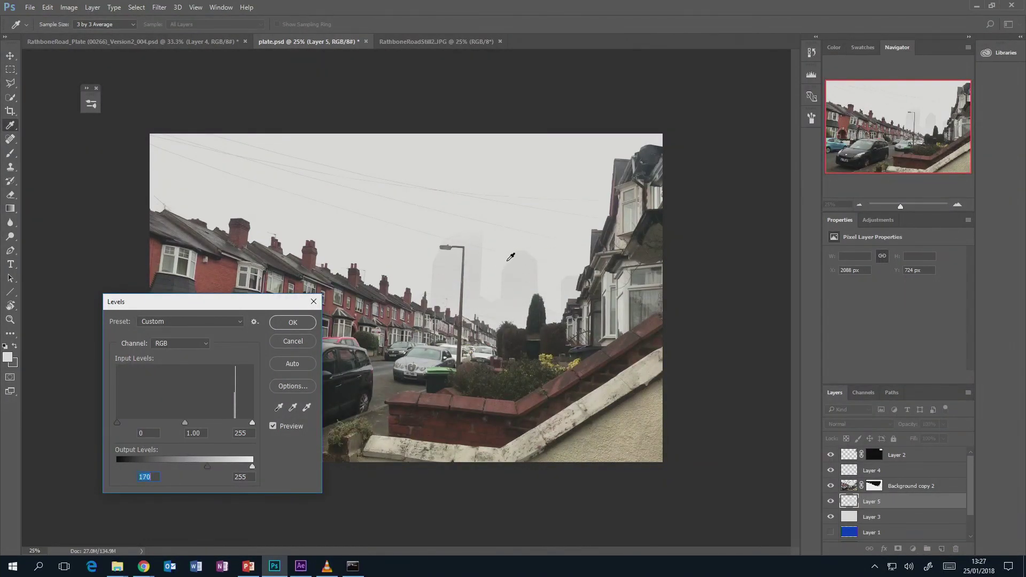
Step: Apply the Levels output cap of 170 to Layer 5, compare the open documents, and show File > Scripts
left_click(295, 325)
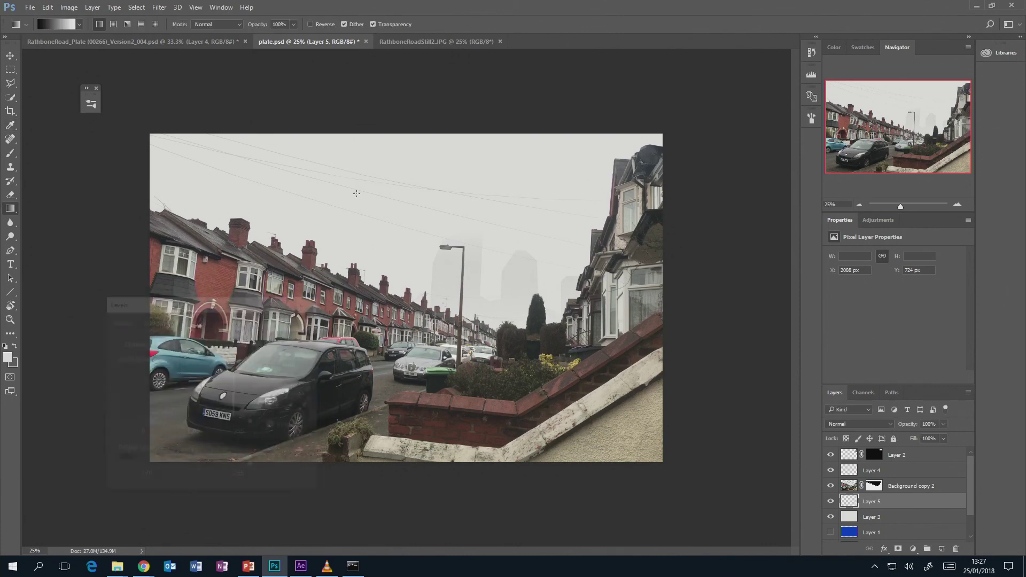
left_click(181, 36)
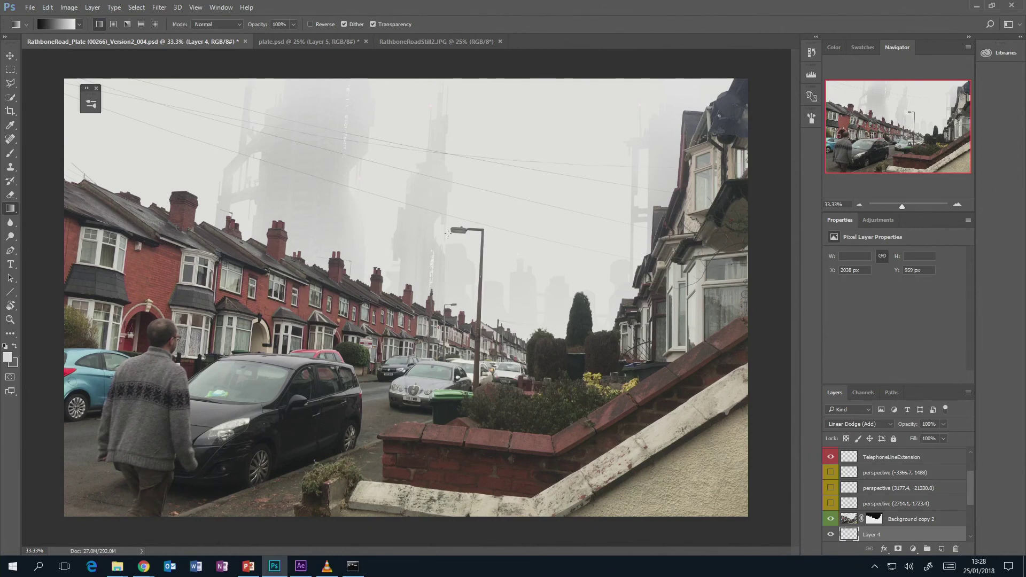
left_click(440, 44)
left_click(315, 44)
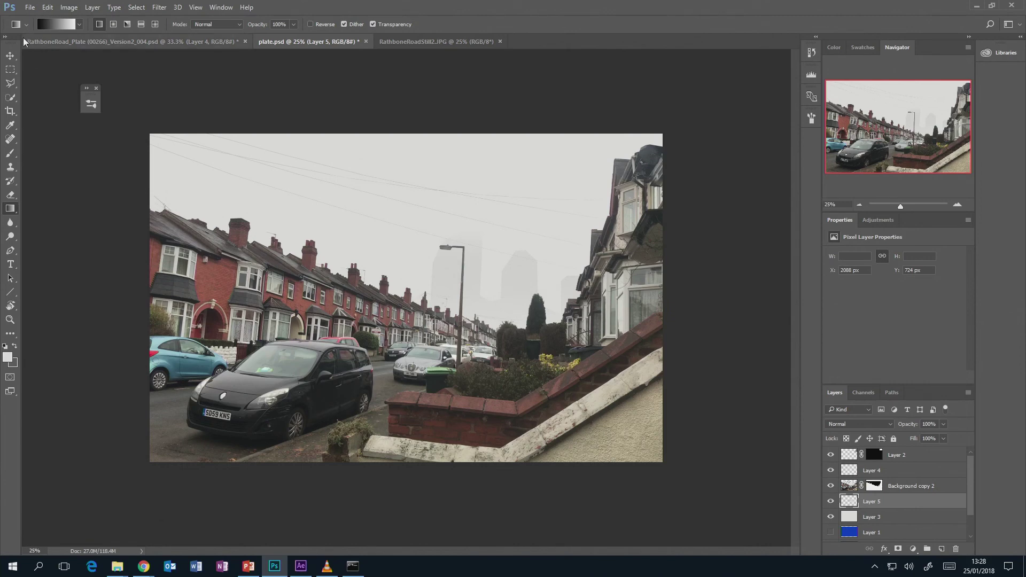
left_click(30, 7)
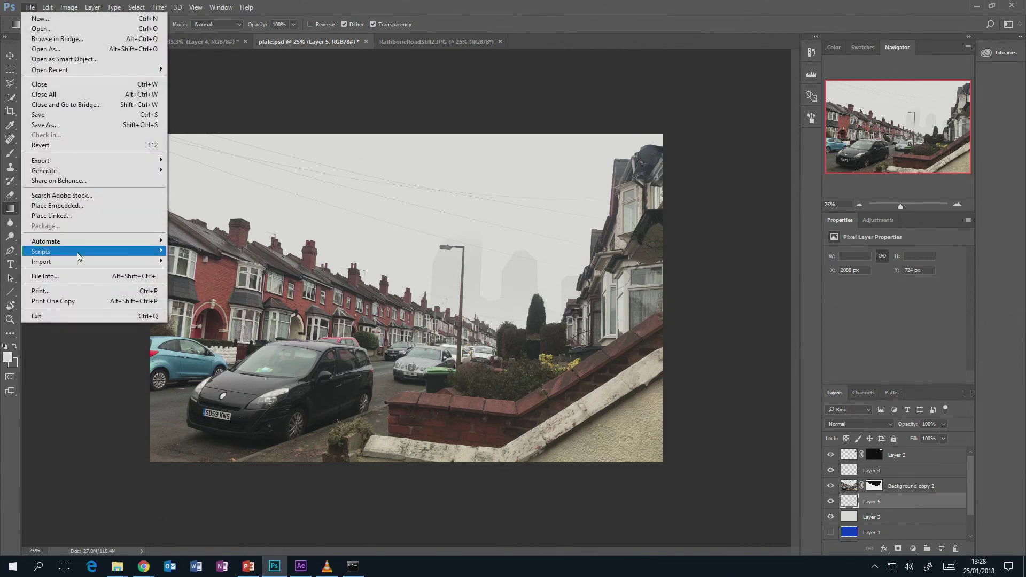
mouse_move(41, 251)
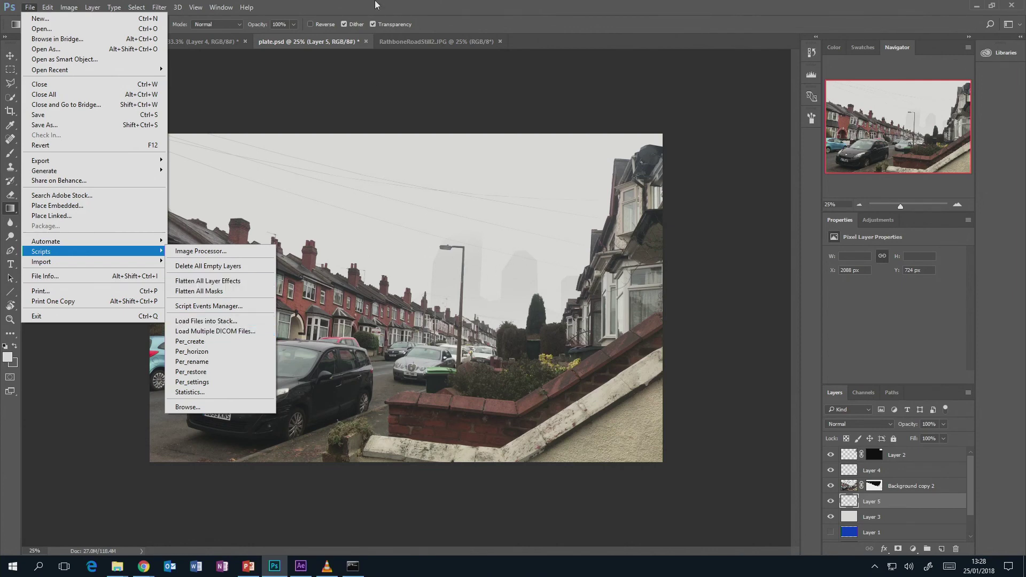
Step: With the Pen tool at 50% zoom, place anchor points along the terraced houses
left_click(375, 4)
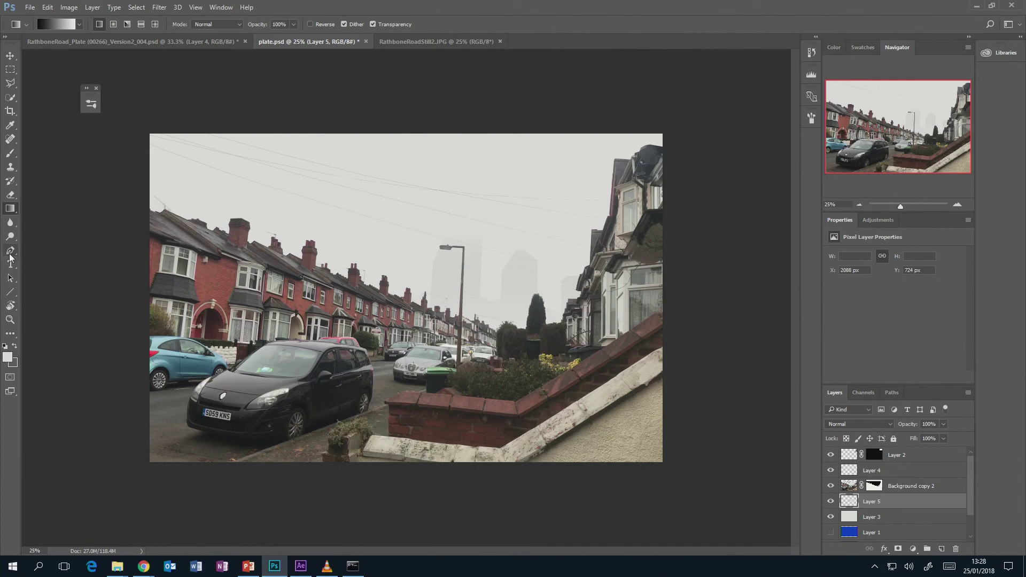
left_click(11, 252)
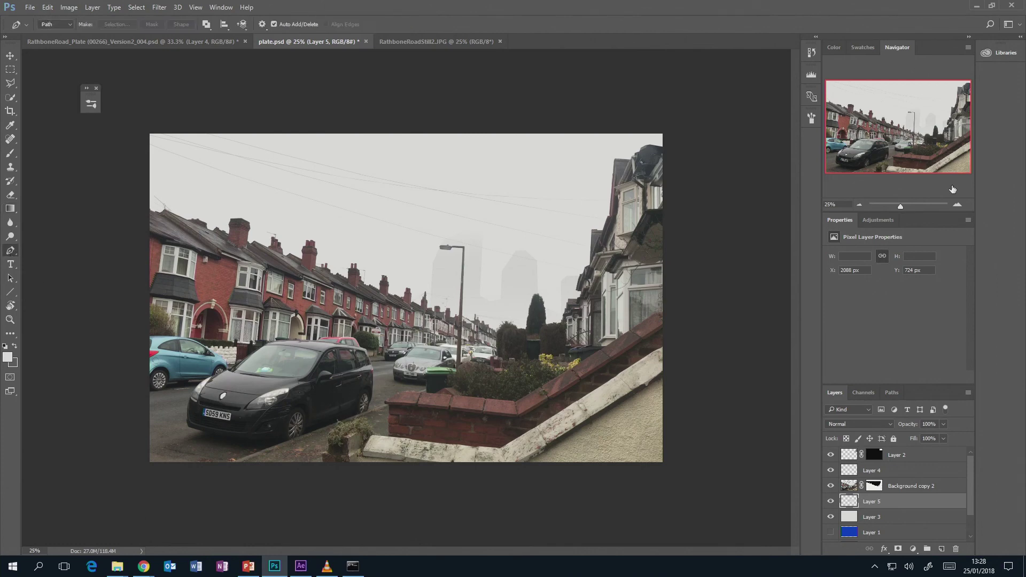
left_click(959, 205)
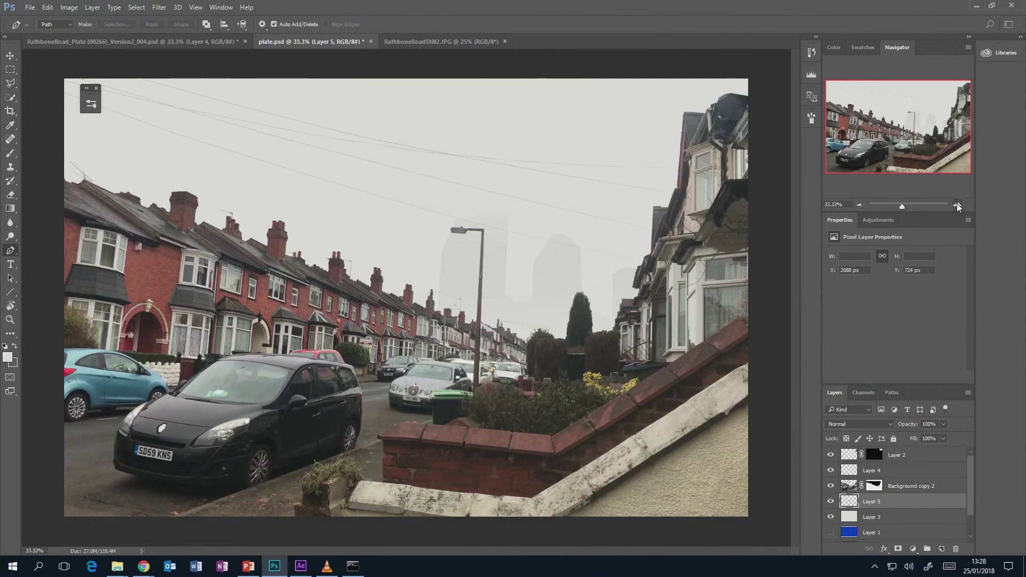
left_click(957, 206)
left_click_drag(887, 137, 873, 141)
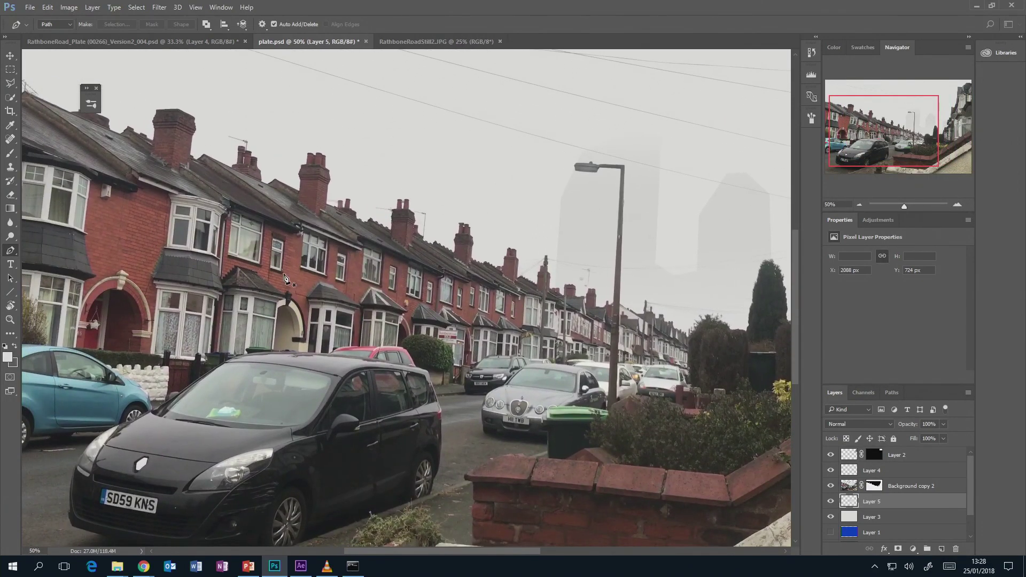
left_click(278, 324)
left_click(242, 217)
Step: Run the Per_create script with a frequency modifier of 2
left_click(37, 7)
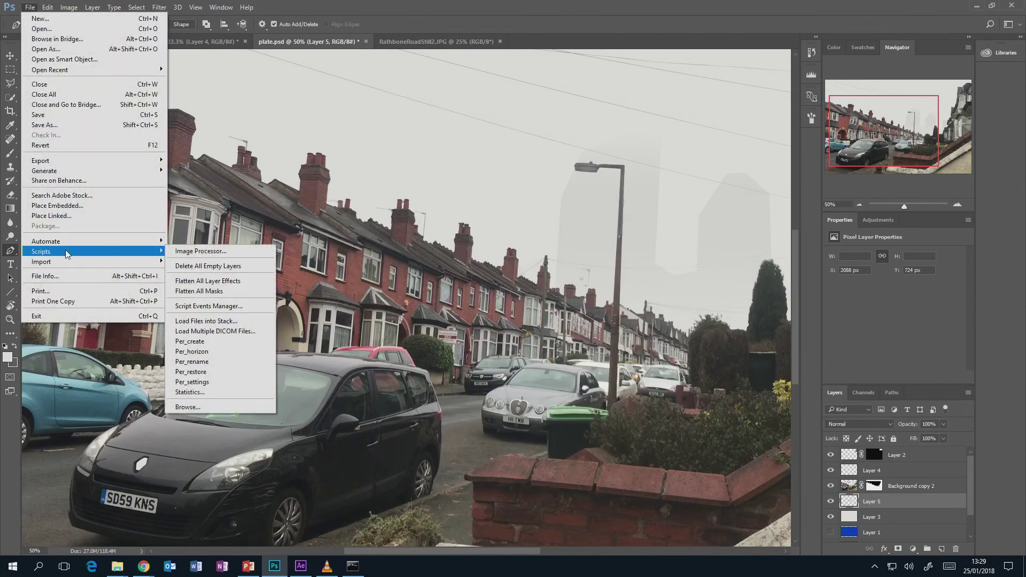
left_click(204, 341)
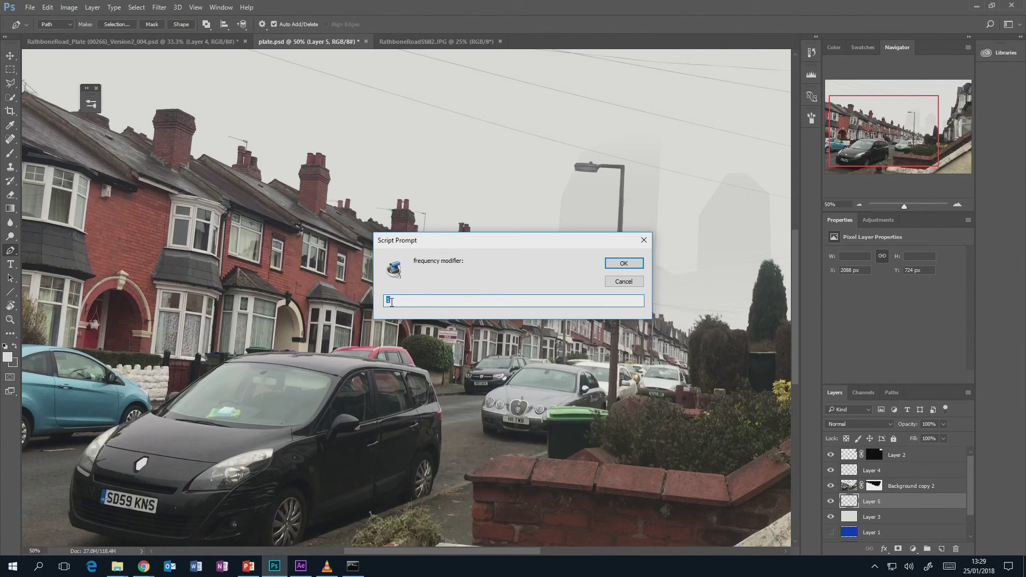
type("2")
left_click(624, 264)
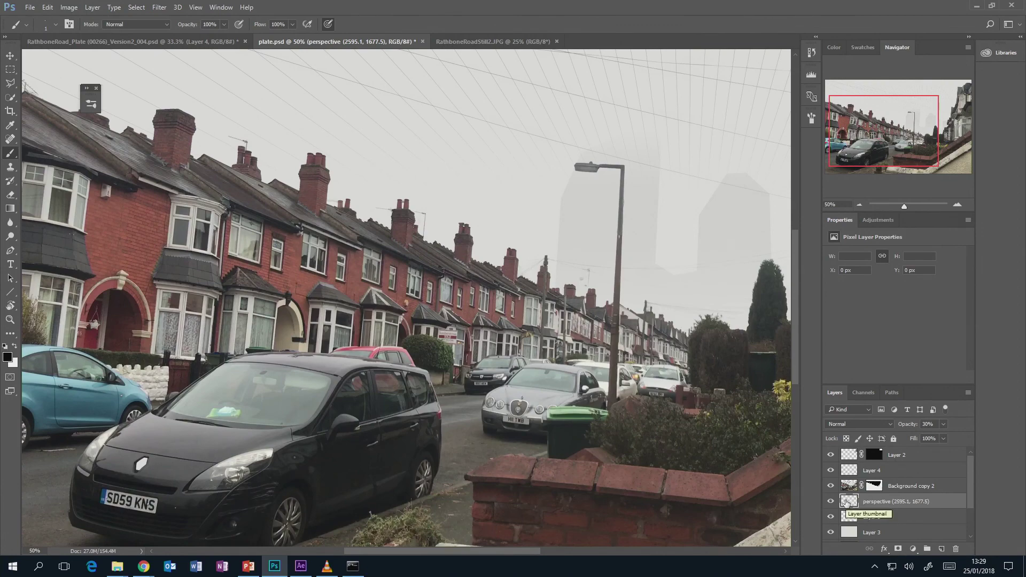
Step: Colorize the guide lines at Saturation 100 and Lightness +52, then zoom out to the whole image
key("ctrl+u")
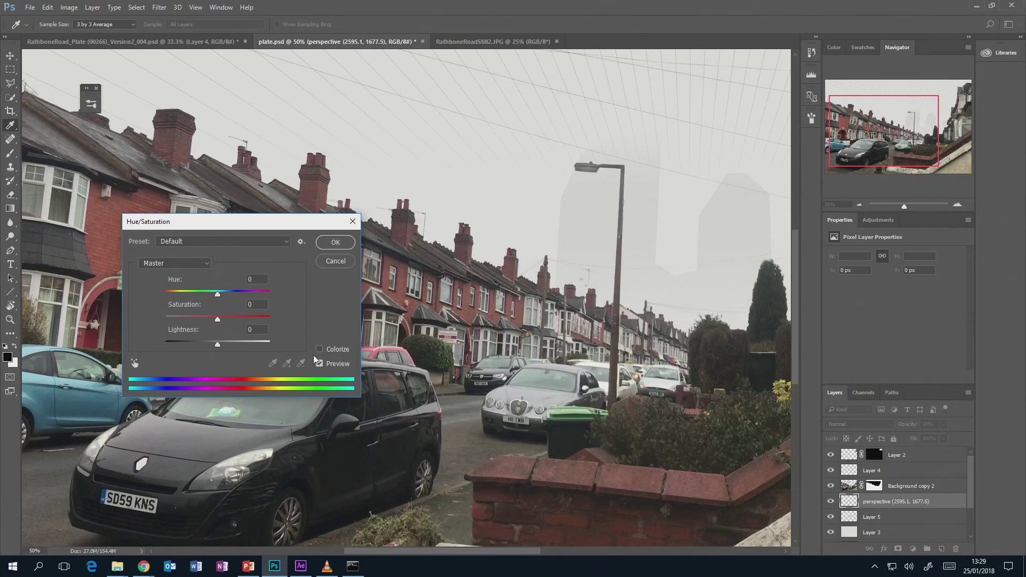
left_click(320, 348)
left_click_drag(210, 317, 288, 317)
left_click_drag(223, 343, 245, 341)
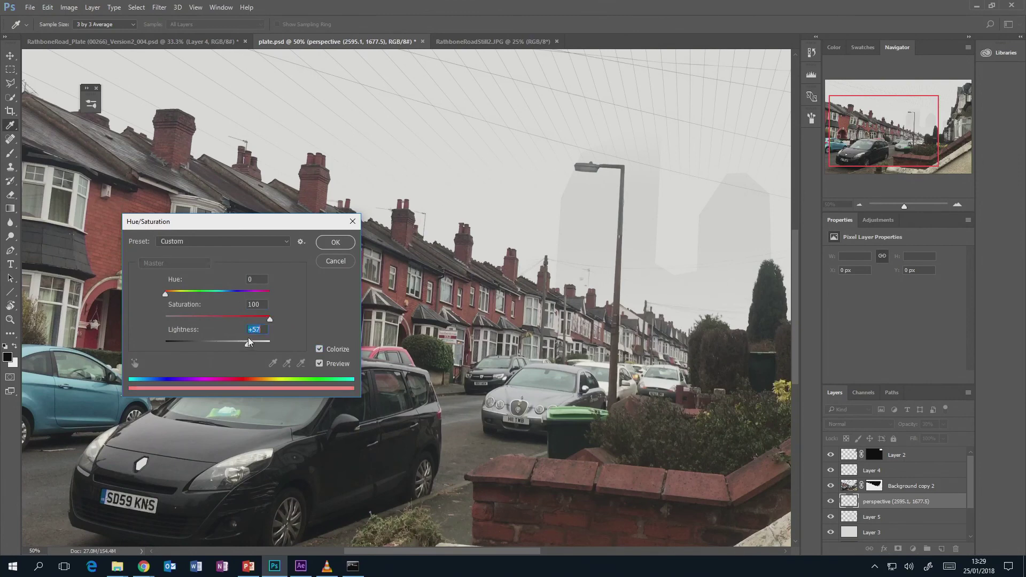
left_click(335, 243)
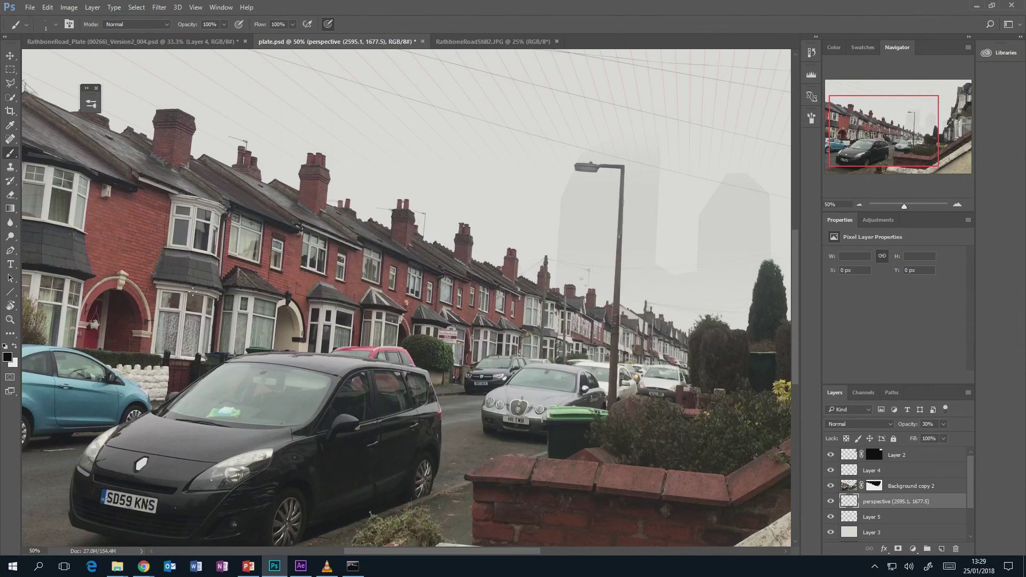
mouse_move(858, 124)
left_mouse_down()
mouse_move(894, 125)
mouse_move(857, 125)
left_mouse_up()
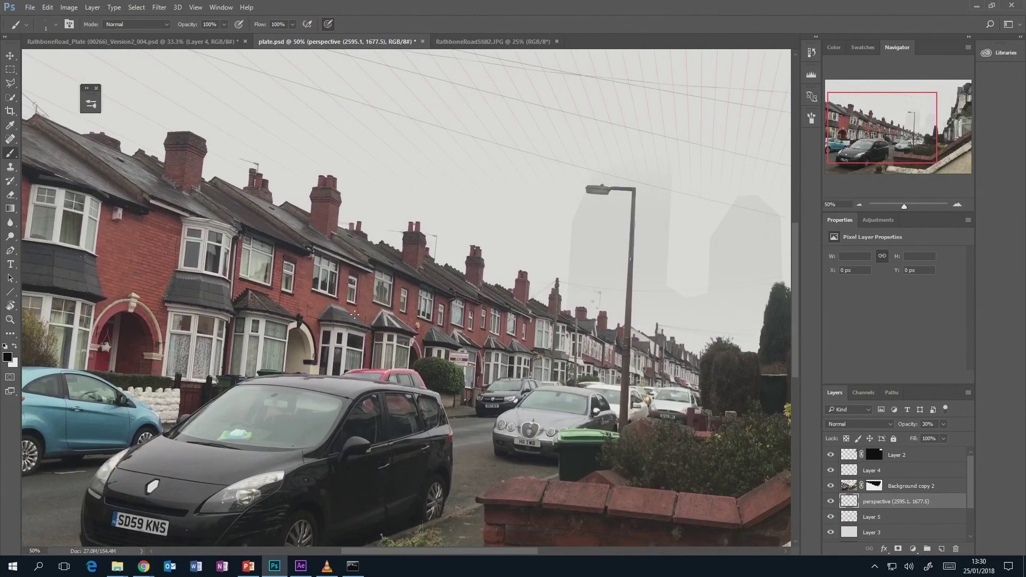
left_click(859, 205)
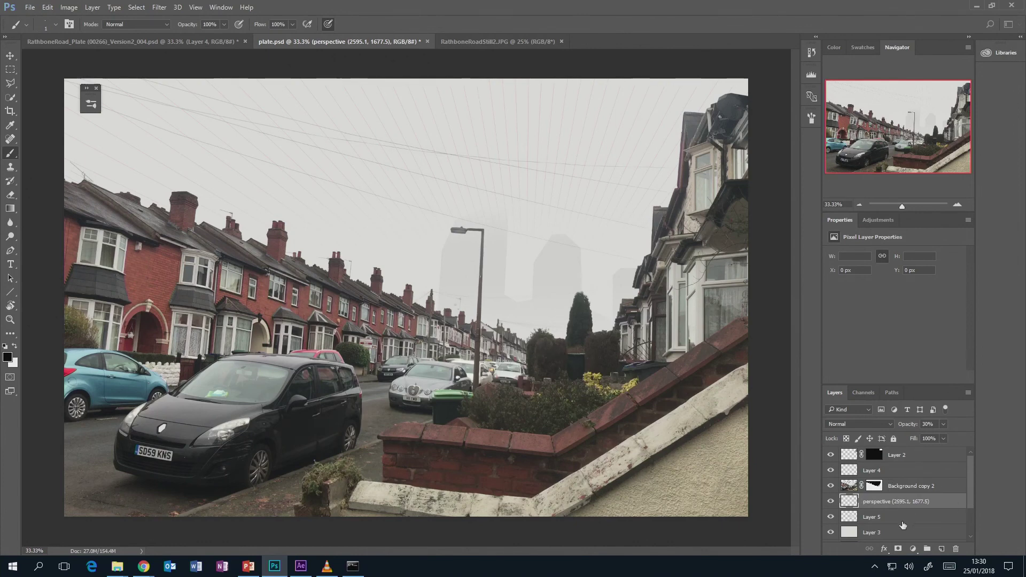
Step: Toggle Layer 5's visibility and add a new empty layer above it
left_click(830, 517)
left_click(897, 517)
left_click(938, 552)
Step: Lasso a first sky outline above the left houses, then undo and deselect it
left_click(11, 82)
left_click(257, 252)
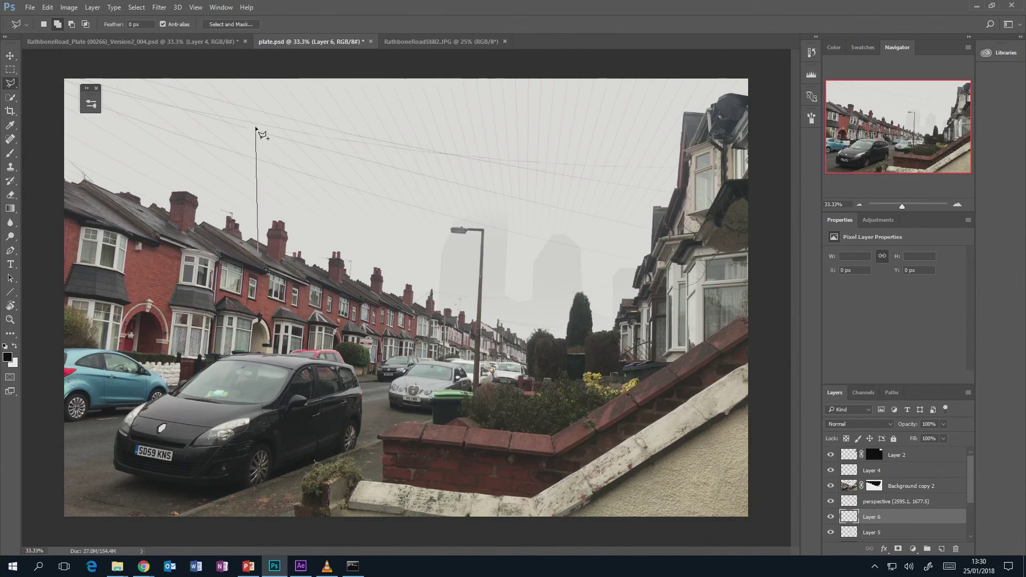
left_click(256, 110)
left_click(278, 91)
left_click(283, 82)
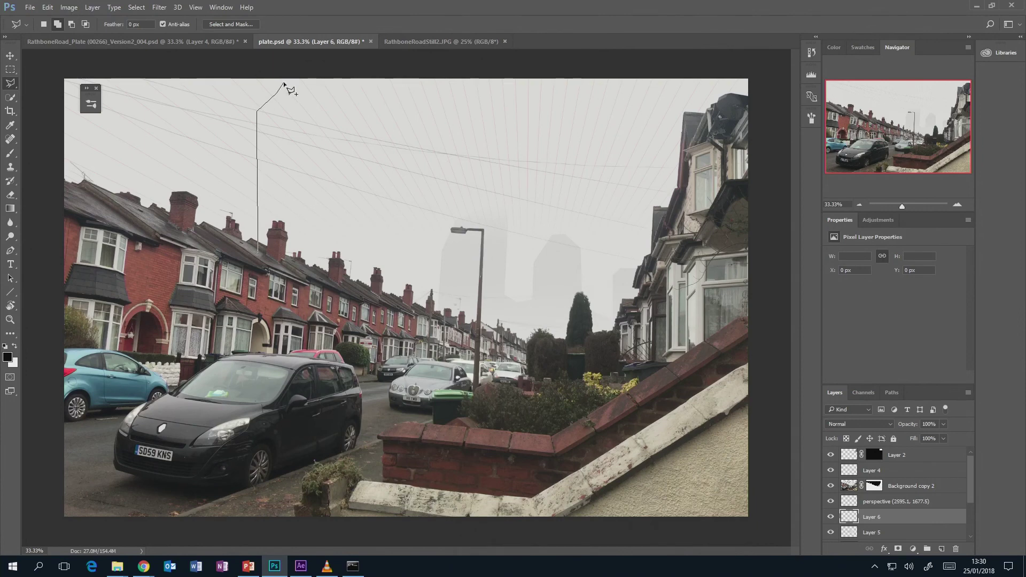
left_click(354, 71)
left_click(378, 124)
key("BackSpace")
left_click(378, 114)
left_click(350, 196)
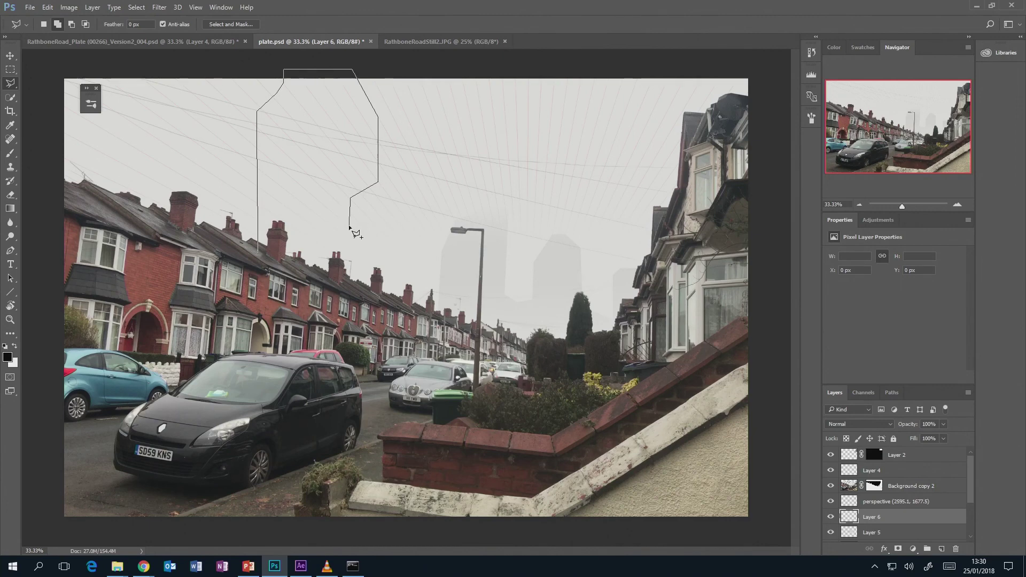
left_click(370, 243)
left_click(370, 315)
double_click(258, 258)
key("ctrl+z")
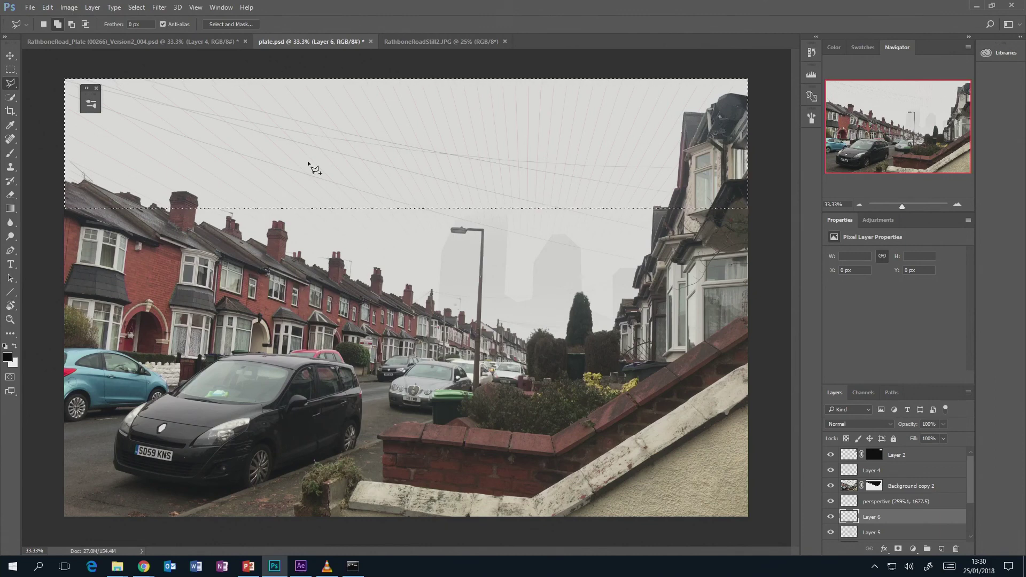
key("ctrl+d")
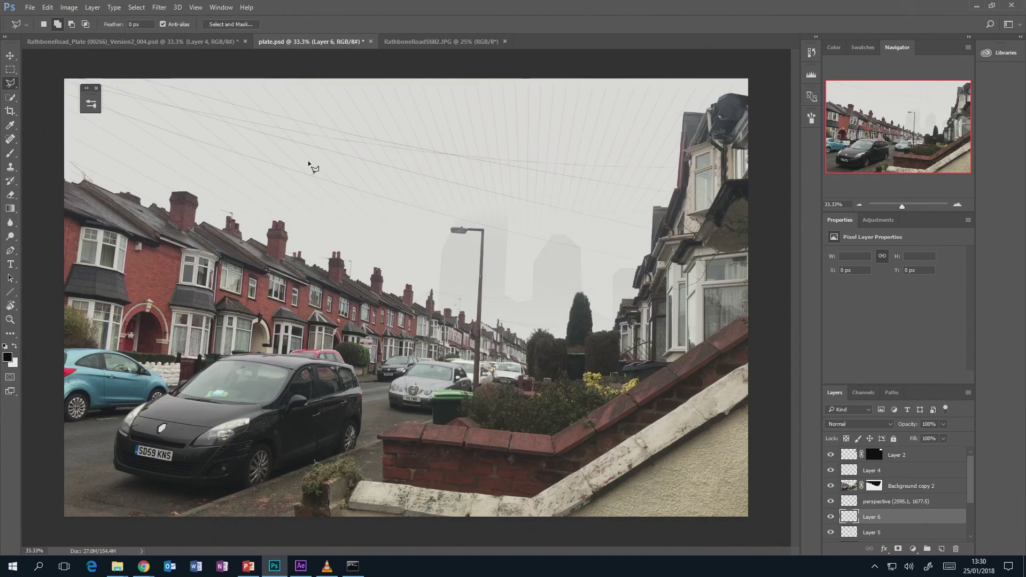
Step: Outline a stepped tower shape rising from the left rooftops past the image top
left_click(254, 77)
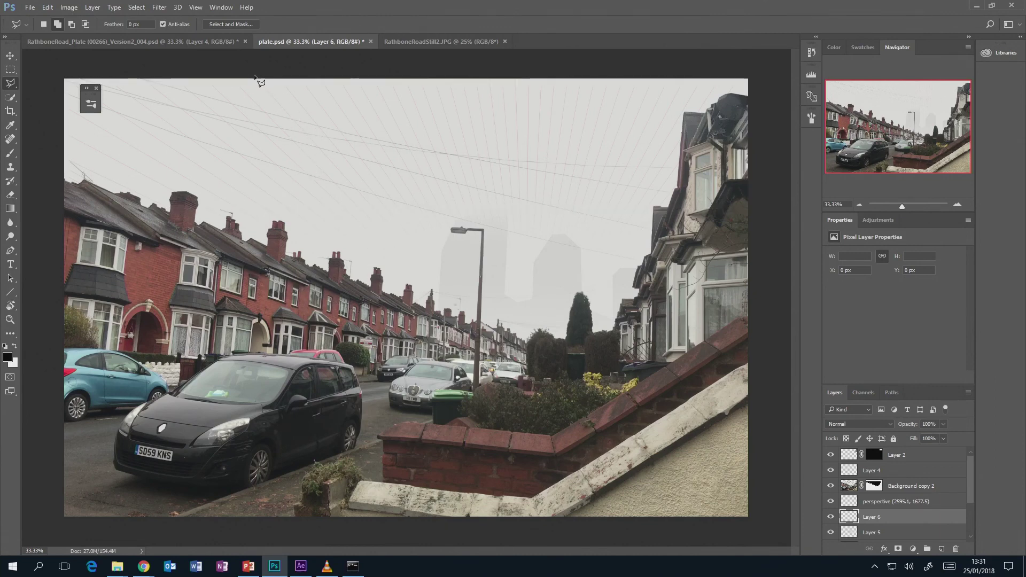
left_click(254, 248)
left_click(343, 284)
left_click(342, 217)
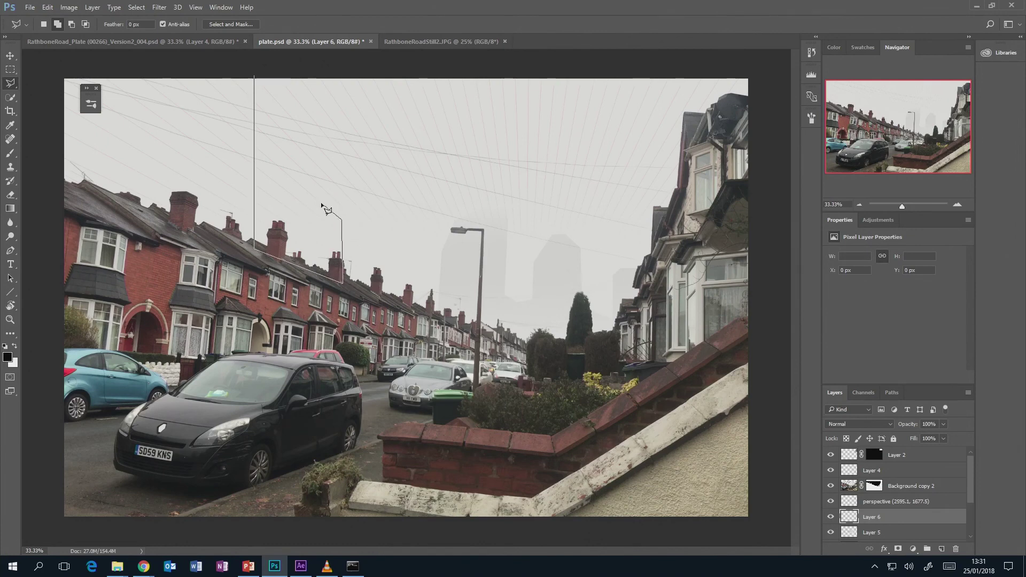
left_click(320, 185)
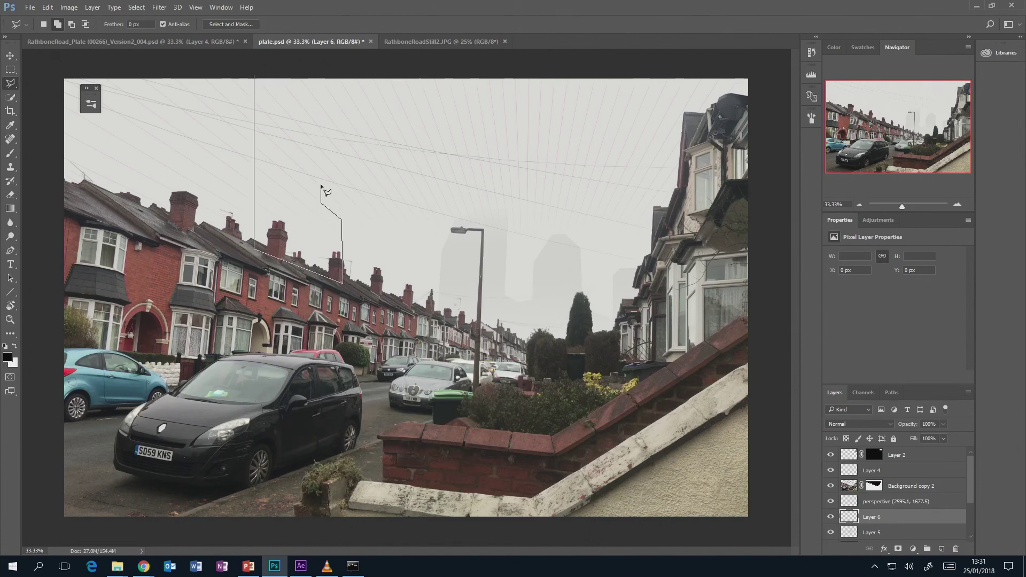
left_click(359, 155)
mouse_move(352, 101)
left_mouse_down()
mouse_move(315, 69)
mouse_move(256, 80)
left_mouse_up()
left_click(11, 70)
Step: Add four rectangular strips to widen and extend the tower selection
left_click(59, 26)
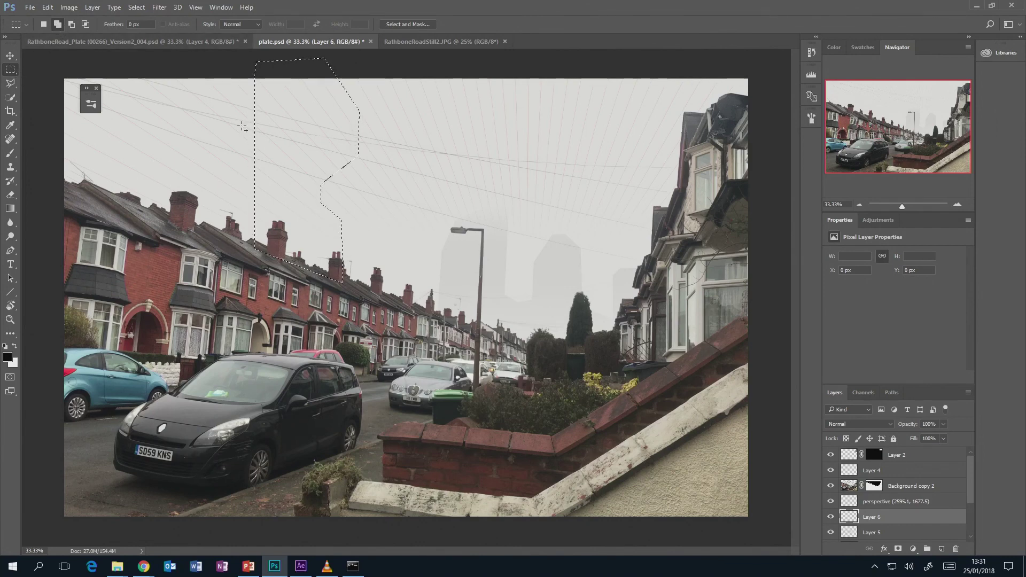
left_click_drag(249, 96, 255, 190)
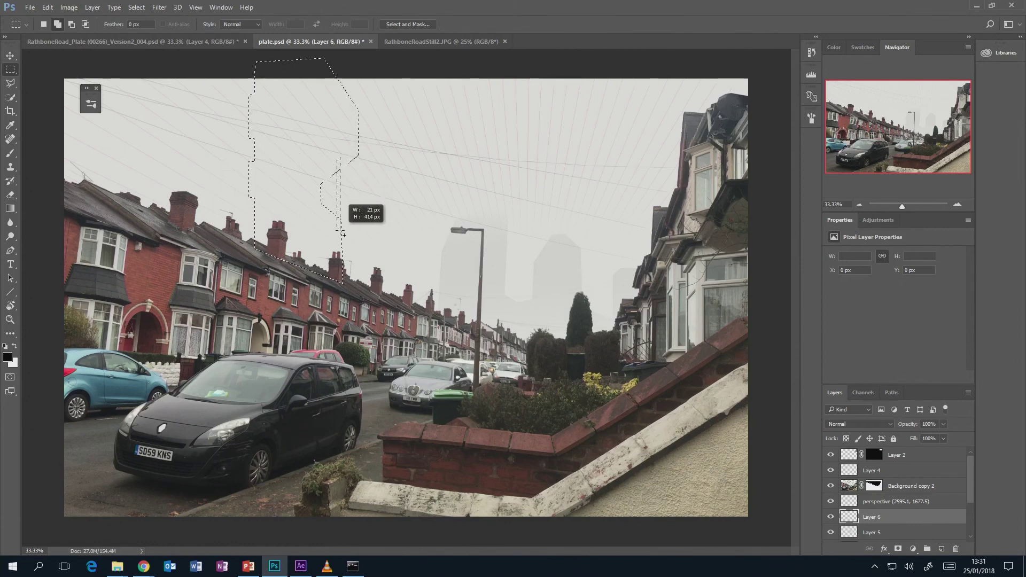
left_click_drag(337, 165, 342, 282)
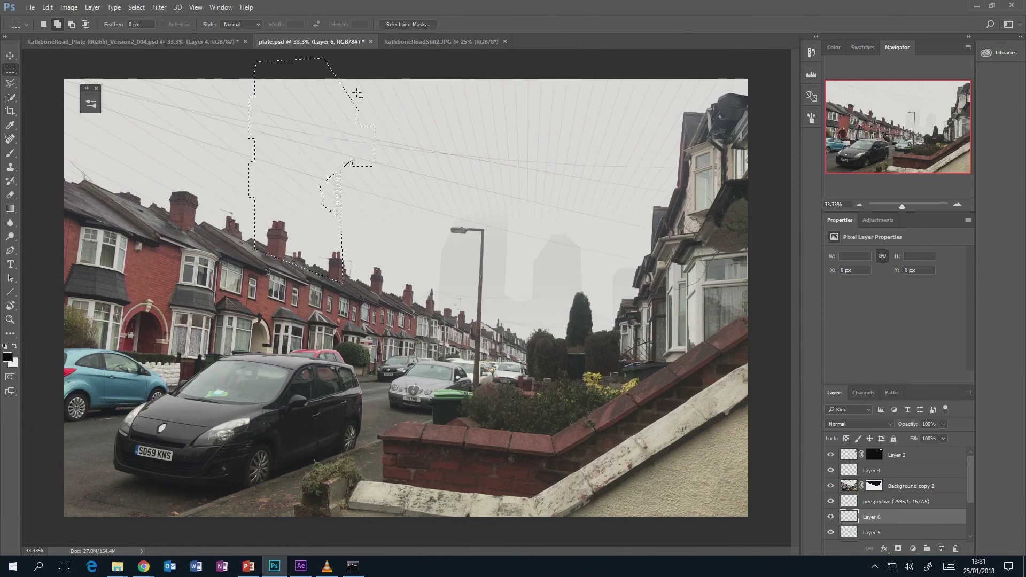
left_click_drag(355, 92, 361, 126)
left_click_drag(360, 242, 341, 304)
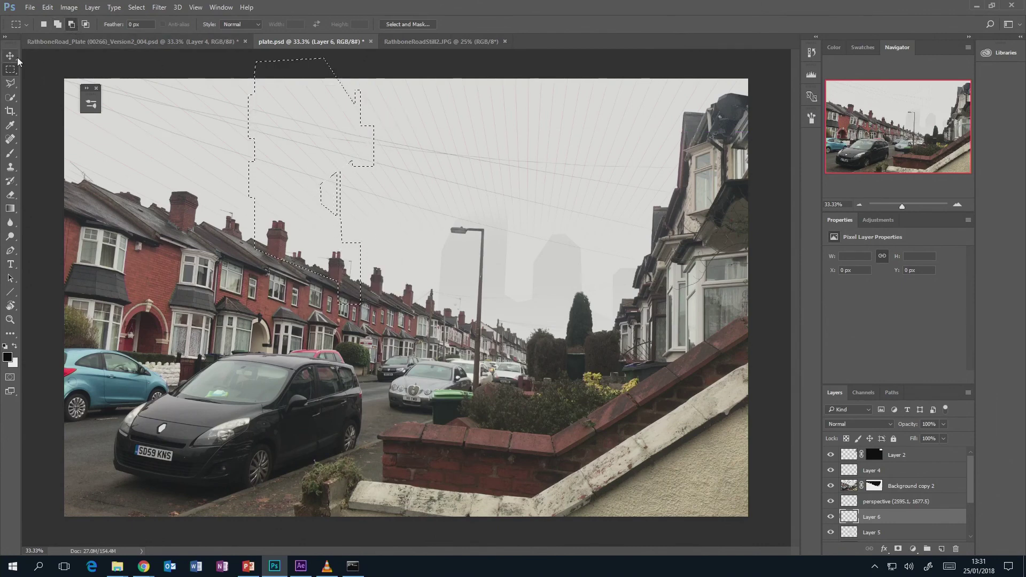
Step: Lasso a small triangle into the selection, then subtract it as a notch instead
left_click(11, 83)
left_click(350, 239)
left_click(371, 265)
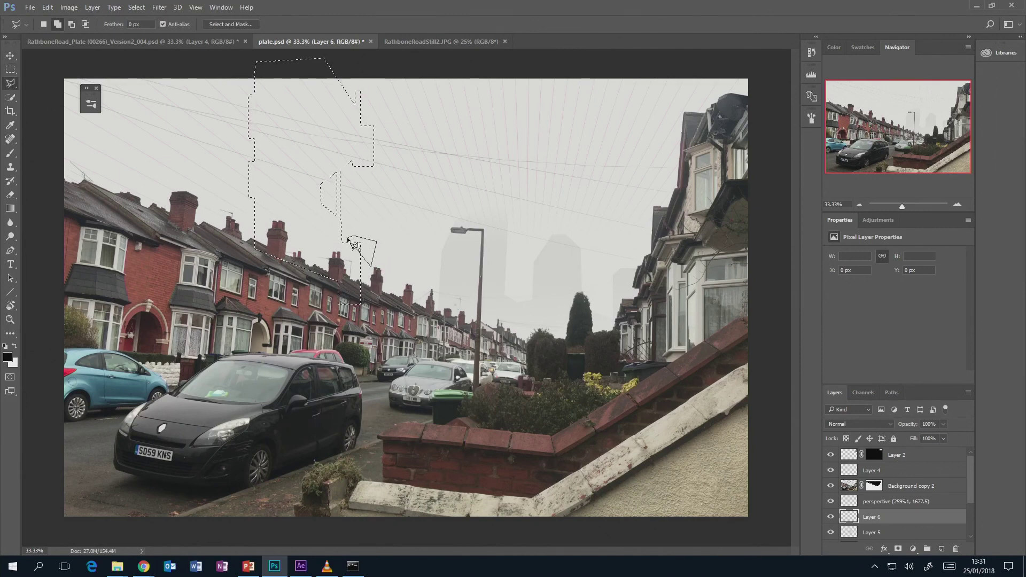
left_click(351, 240)
key("ctrl+z")
left_click(73, 24)
left_click(345, 233)
left_click(374, 266)
left_click(346, 233)
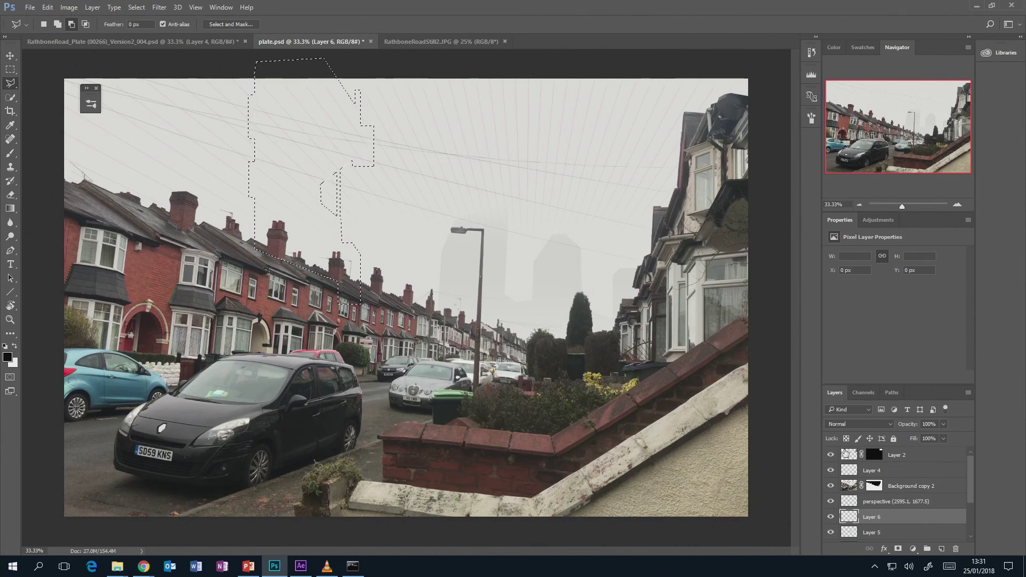
Step: Fade the selection toward the rooftops with a white gradient in Quick Mask
key("g")
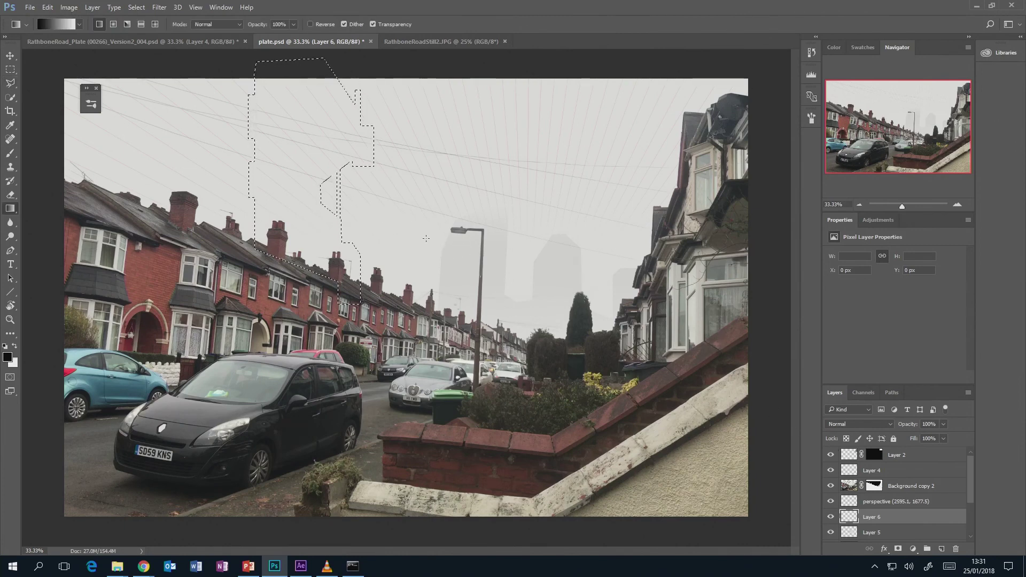
key("x")
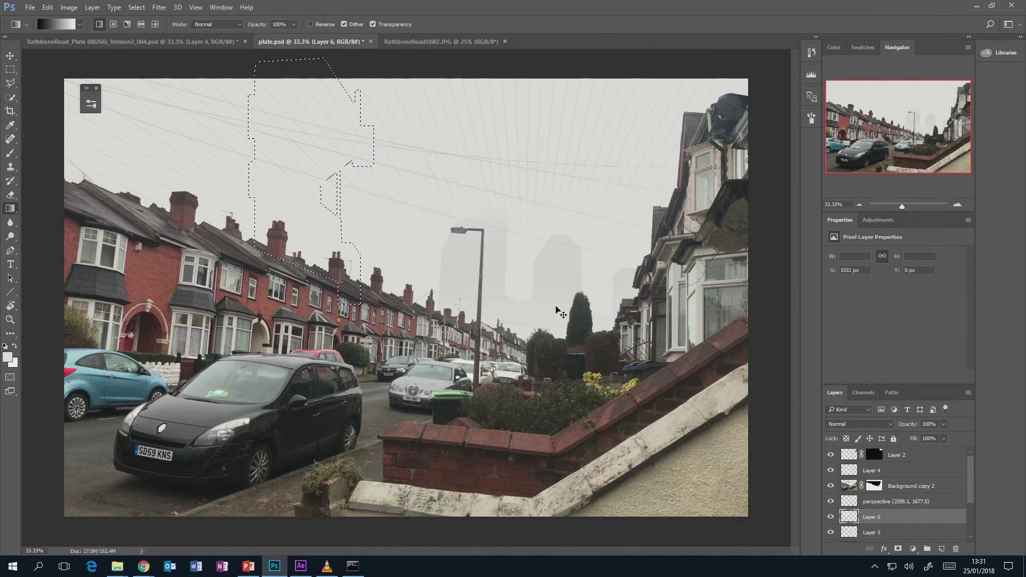
key("ctrl+d")
key("q")
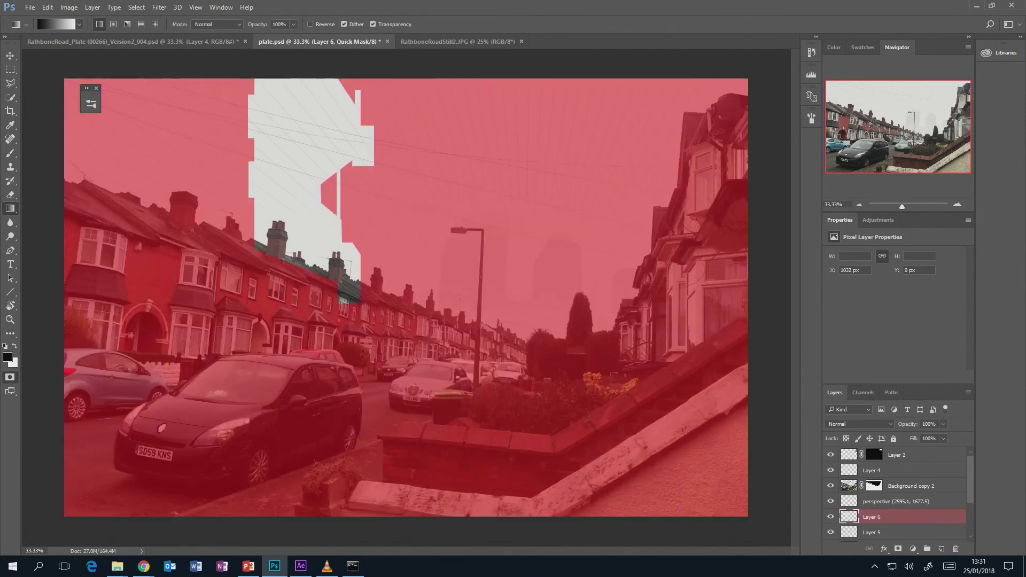
left_click(10, 377)
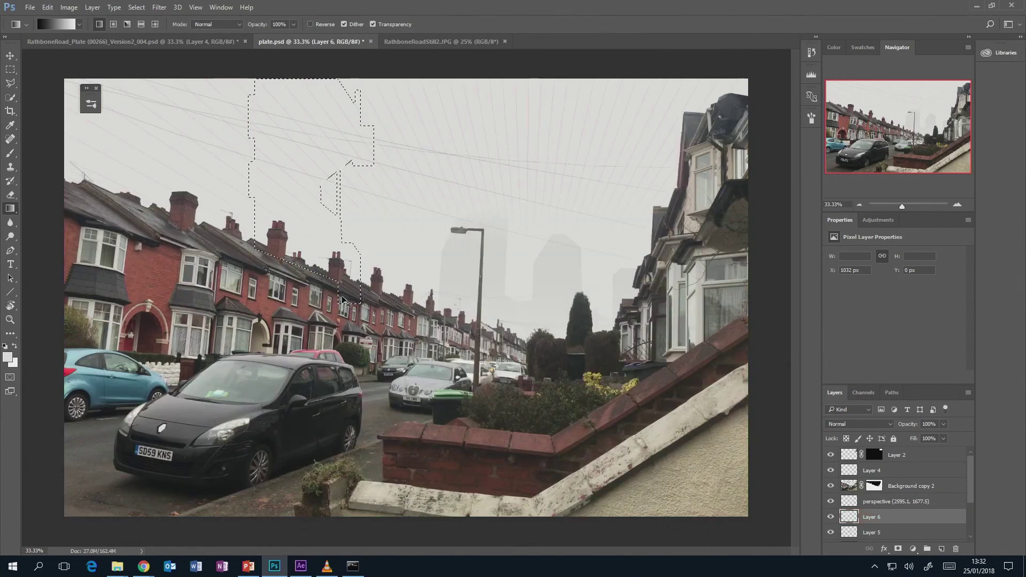
left_click(11, 376)
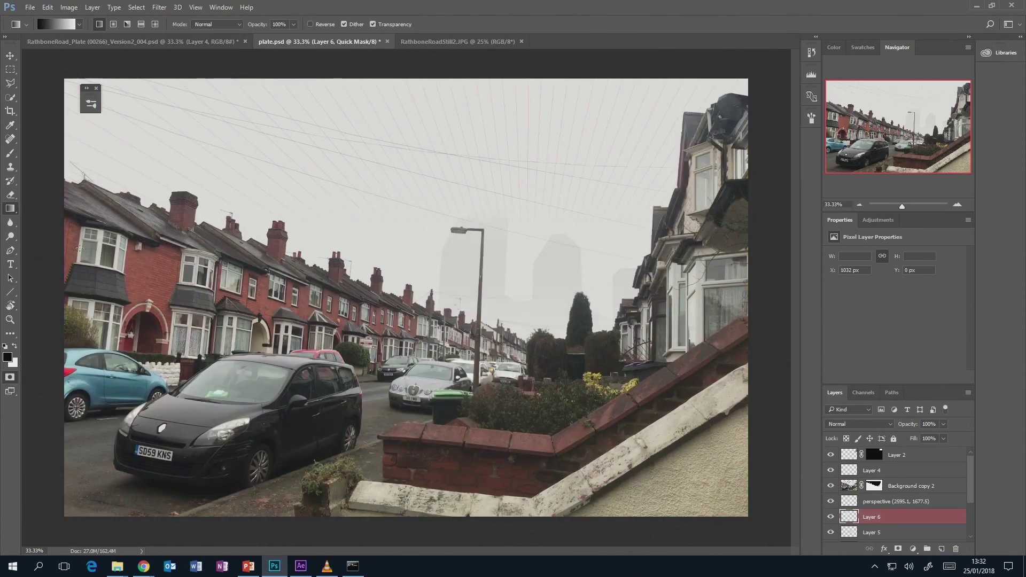
left_click_drag(256, 313, 259, 184)
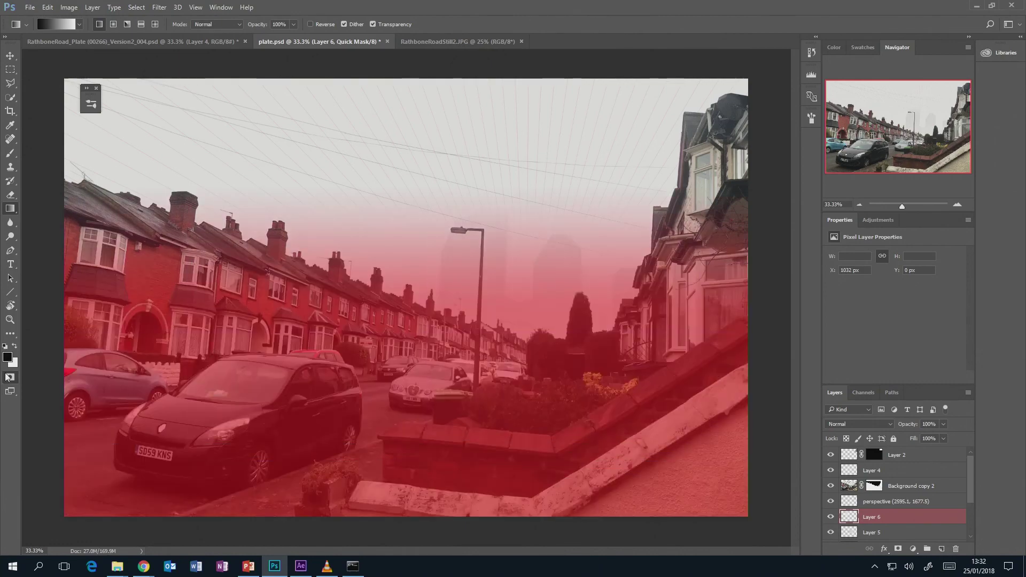
key("q")
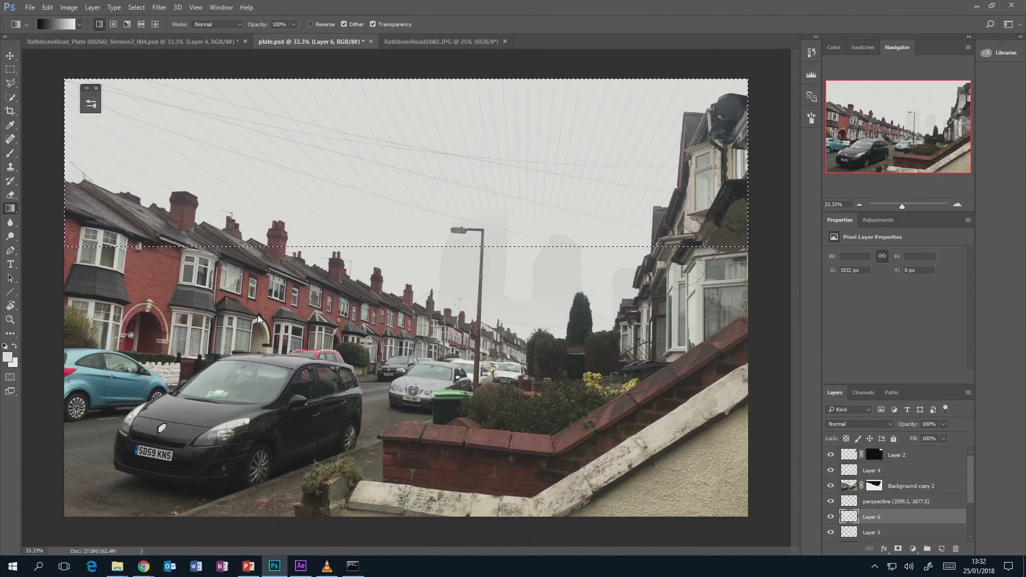
key("ctrl+l")
Step: Trial a lower output white, cancel Levels, and redo the Quick Mask gradient
left_click_drag(252, 467, 239, 468)
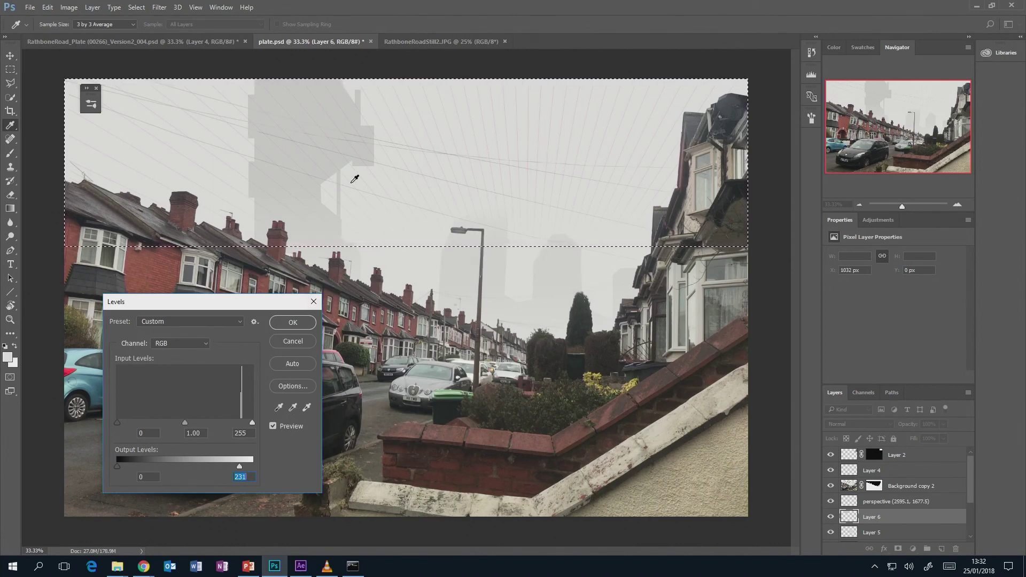
left_click(292, 340)
key("g")
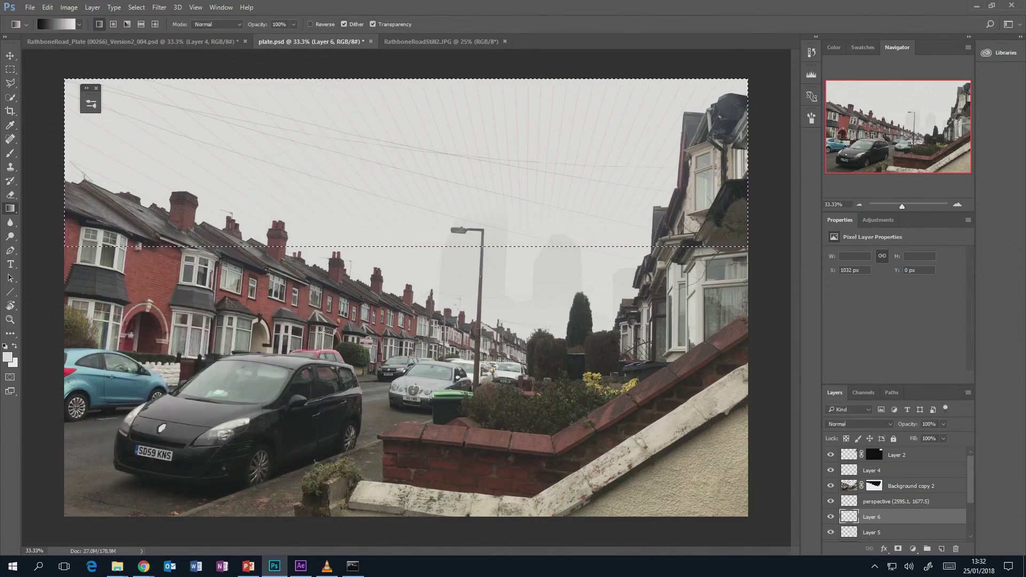
key("ctrl+d")
key("q")
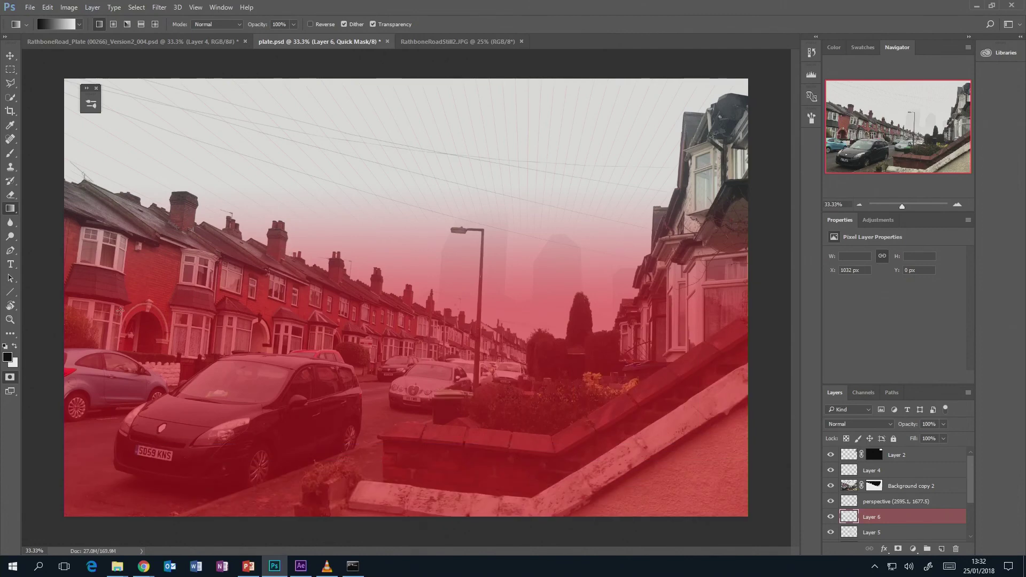
Step: Apply Levels with output white 232 to the faded tower selection, then deselect
left_click(10, 379)
key("ctrl+l")
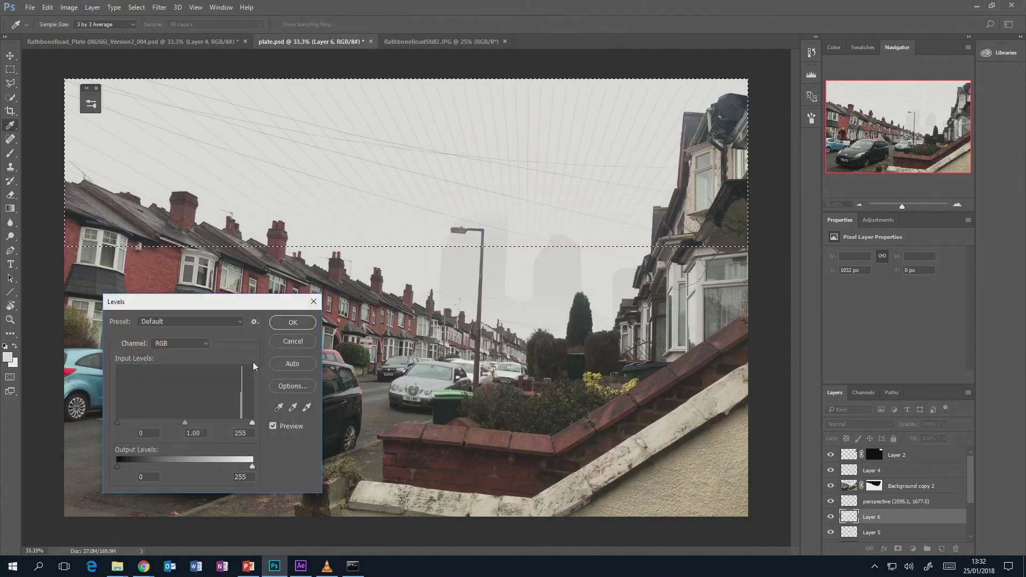
left_click_drag(251, 464, 240, 467)
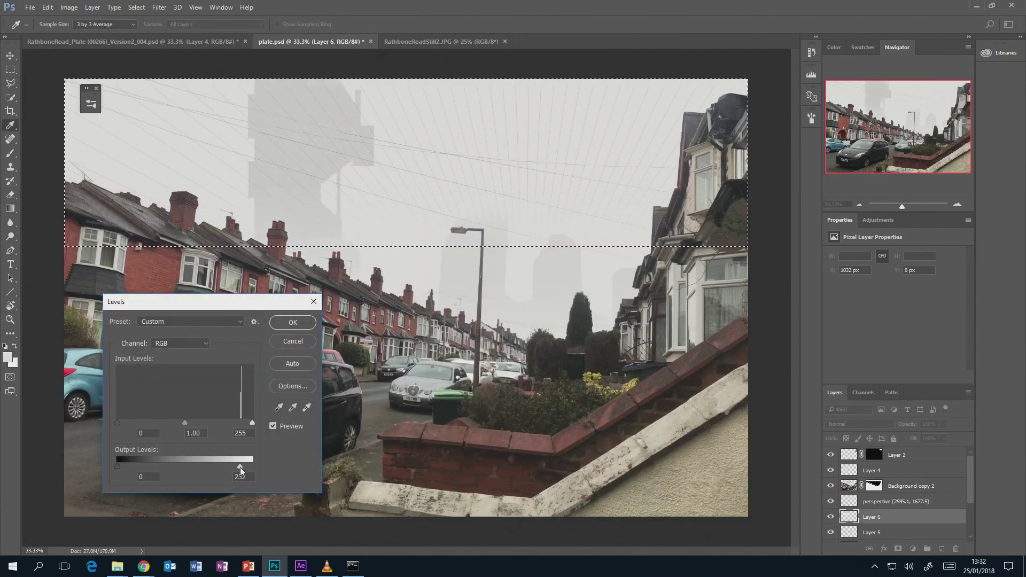
left_click(293, 324)
key("ctrl+d")
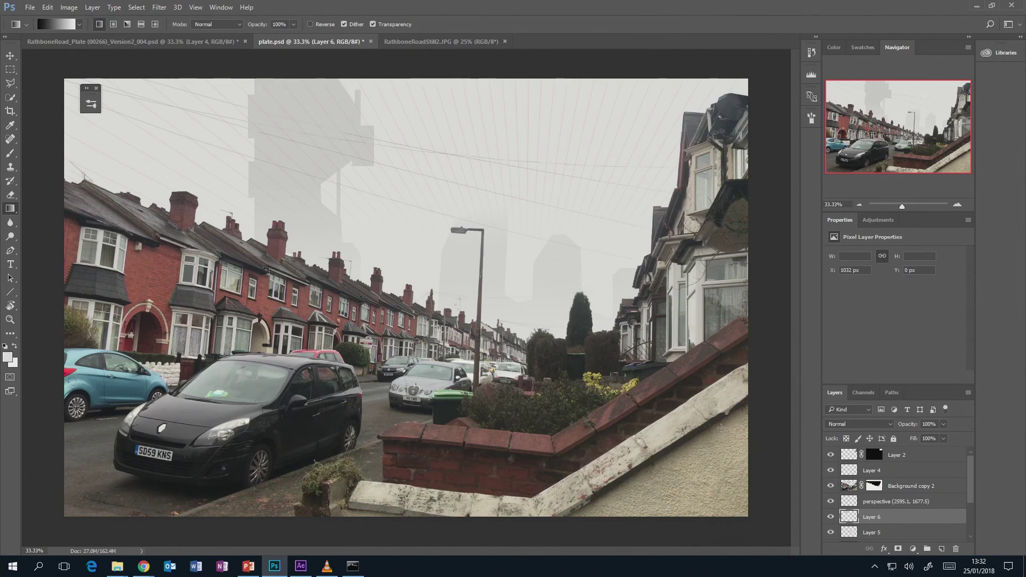
Step: Switch to the RathboneRoad_Plate document and zoom in on the towers, then back out
left_click(128, 41)
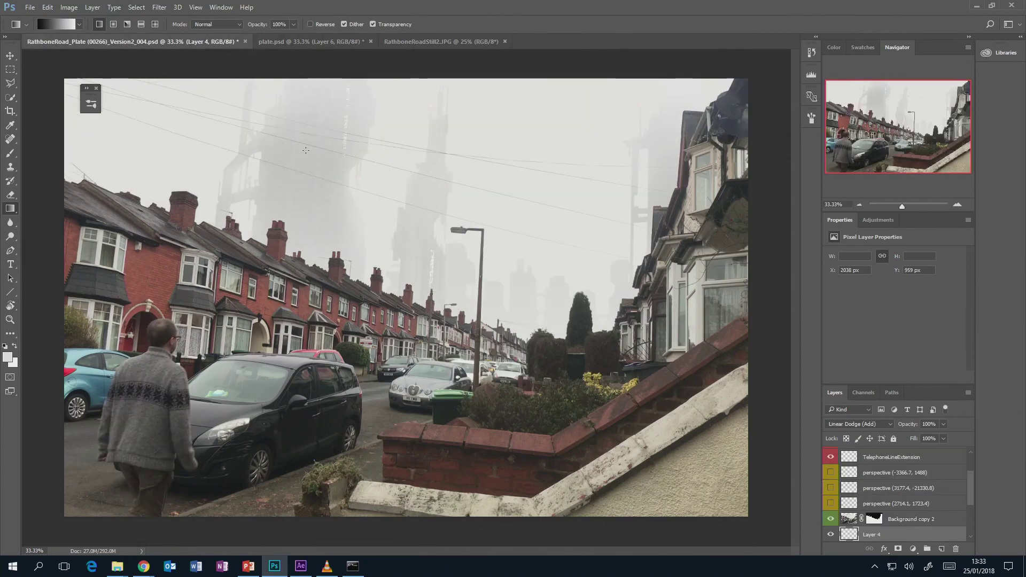
left_click(955, 205)
left_click_drag(890, 161, 866, 144)
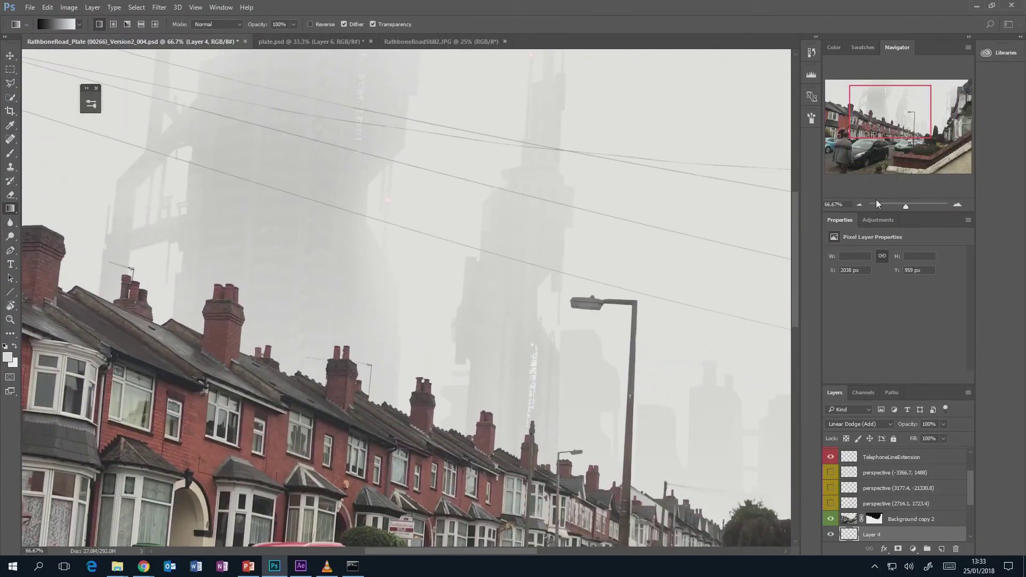
left_click(860, 205)
left_click(859, 207)
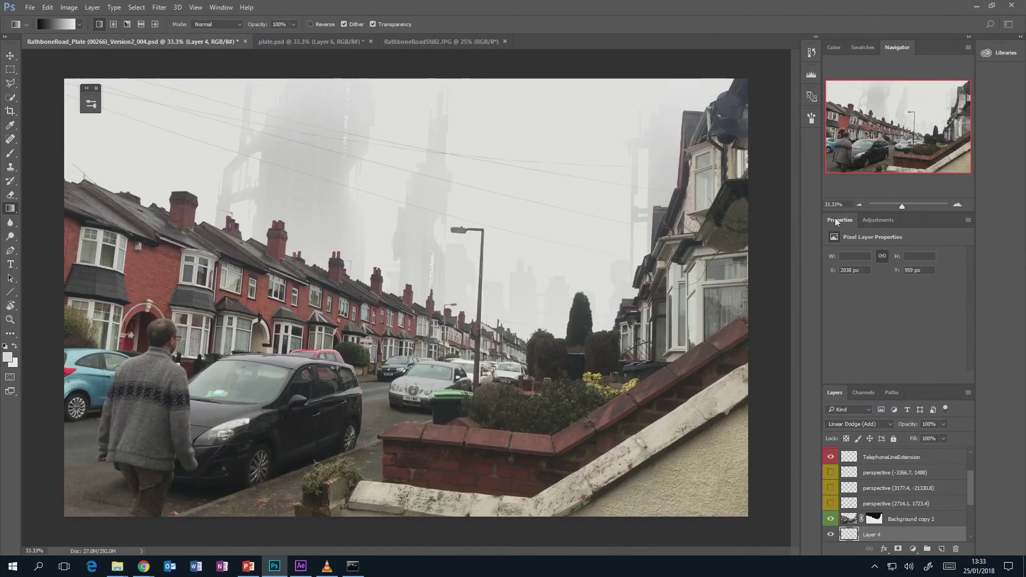
left_click(28, 8)
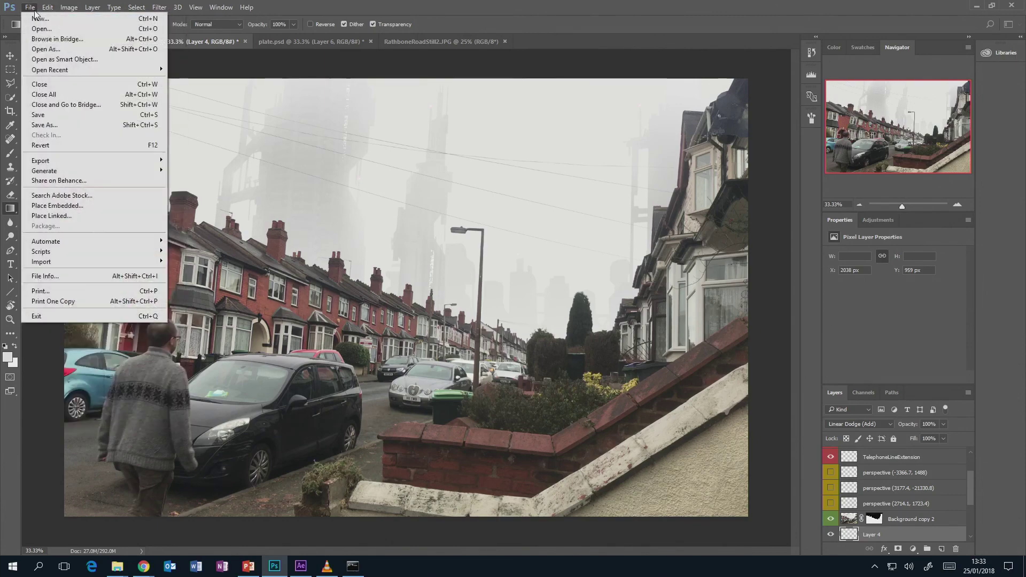
Step: Open img_3495 from the Lecture > Stills folder
left_click(40, 31)
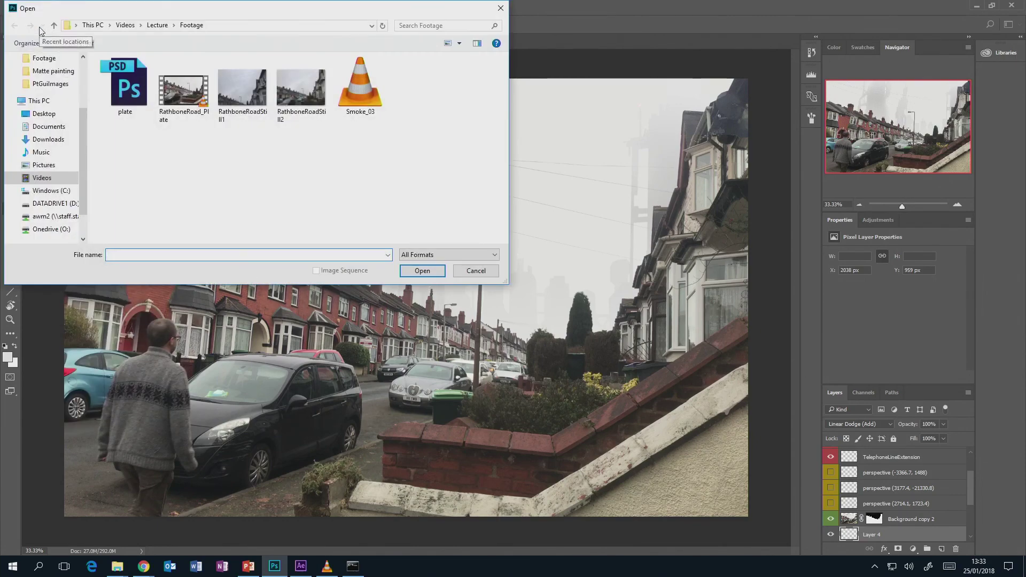
left_click(165, 27)
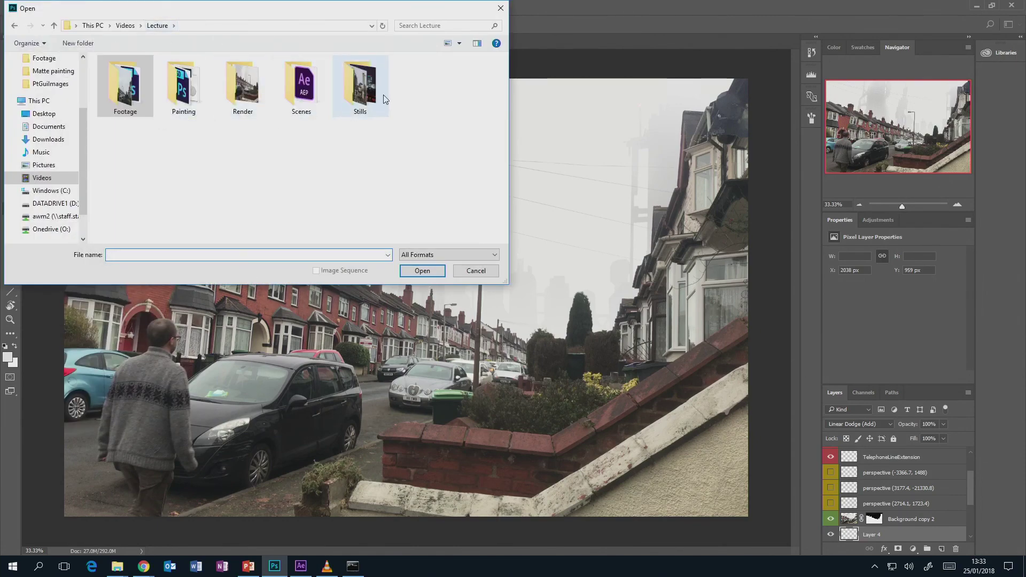
double_click(369, 93)
left_click(191, 74)
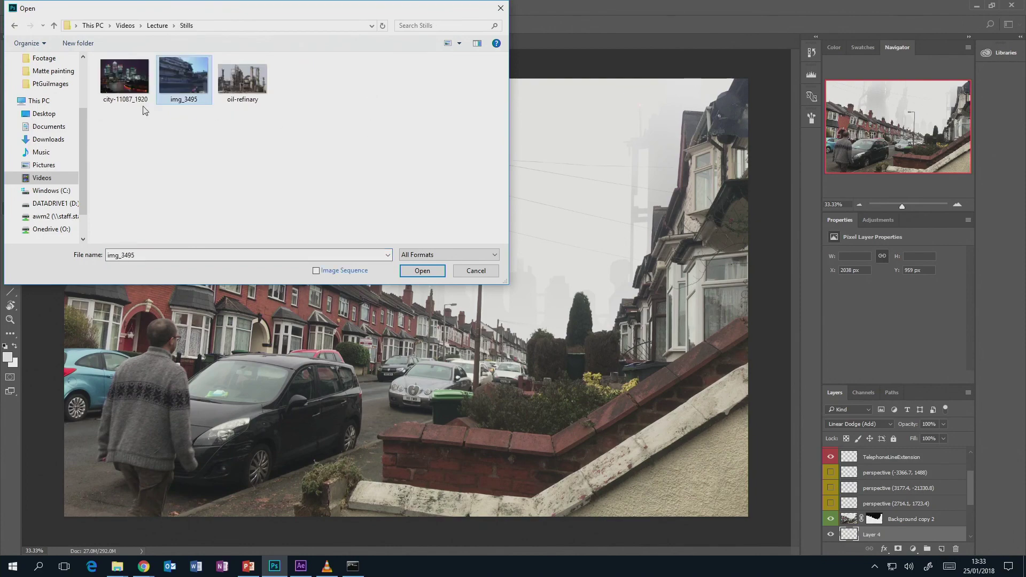
left_click(413, 269)
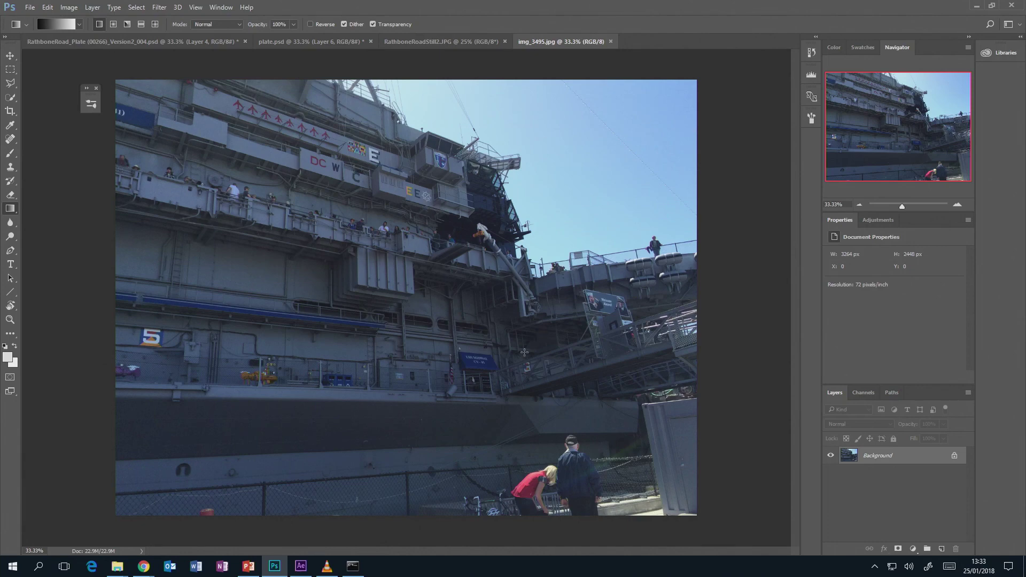
Step: Fully desaturate the ship photo with Hue/Saturation
left_click(11, 83)
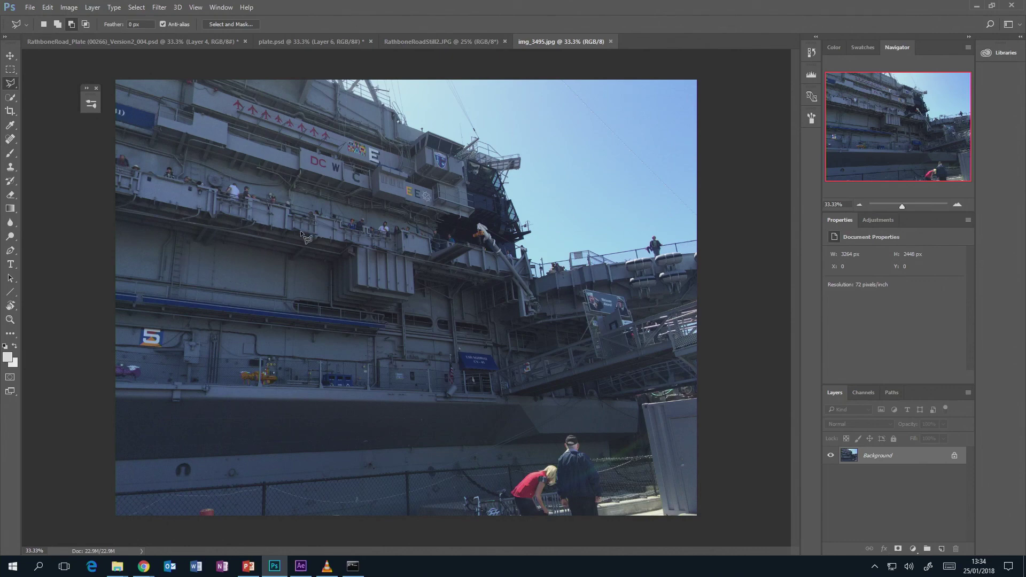
key("ctrl+u")
left_click_drag(217, 320, 166, 316)
left_click(336, 242)
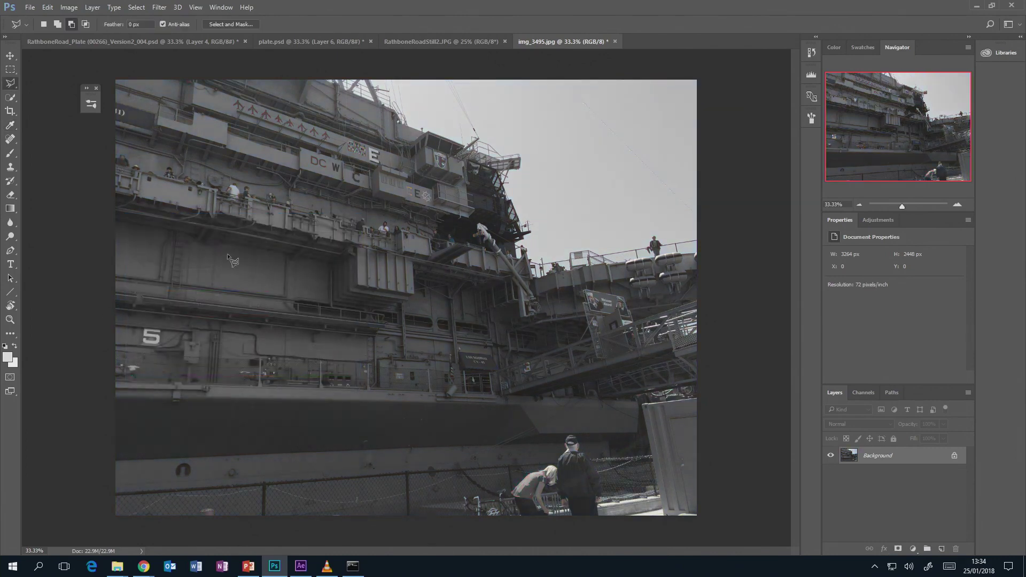
Step: Lasso a slanted strip of the hull, then return to plate.psd
left_click(112, 218)
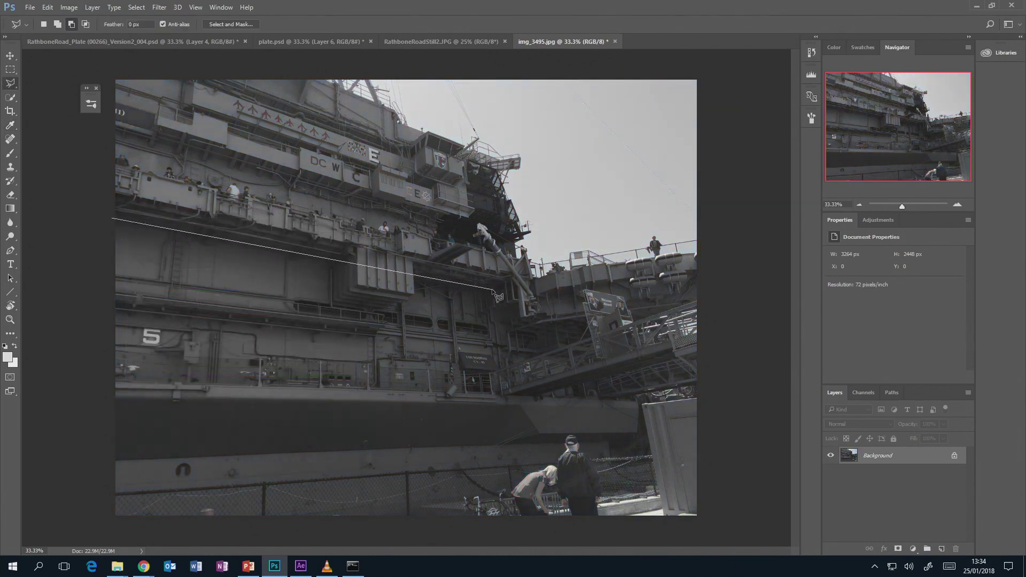
left_click(496, 347)
left_click(113, 315)
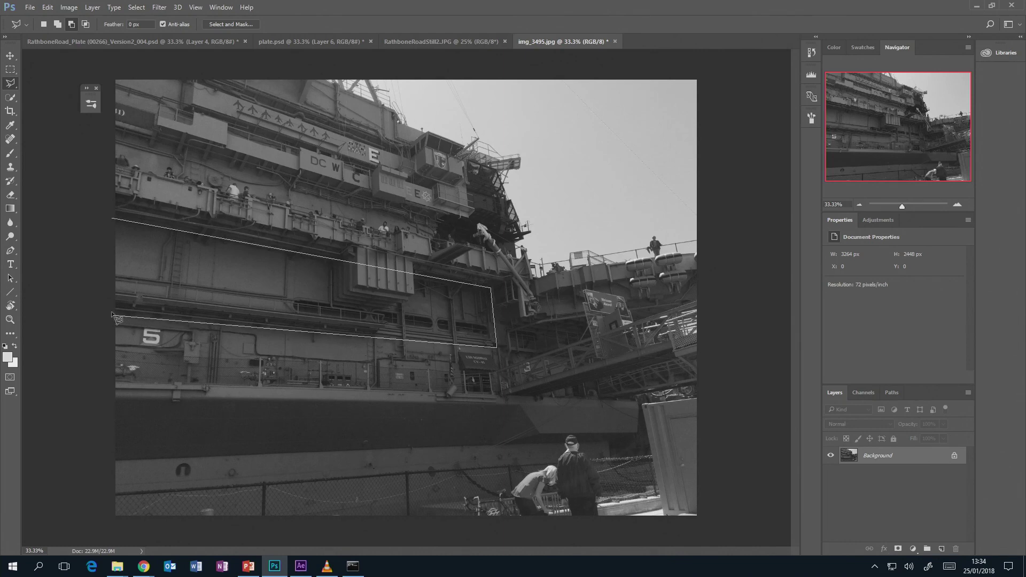
left_click(113, 220)
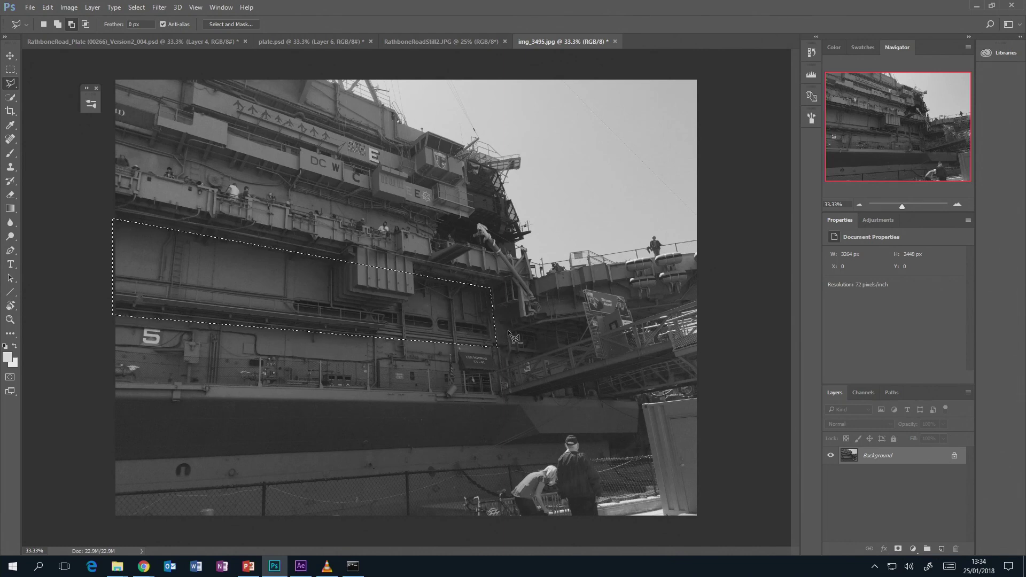
left_click(412, 42)
left_click(311, 41)
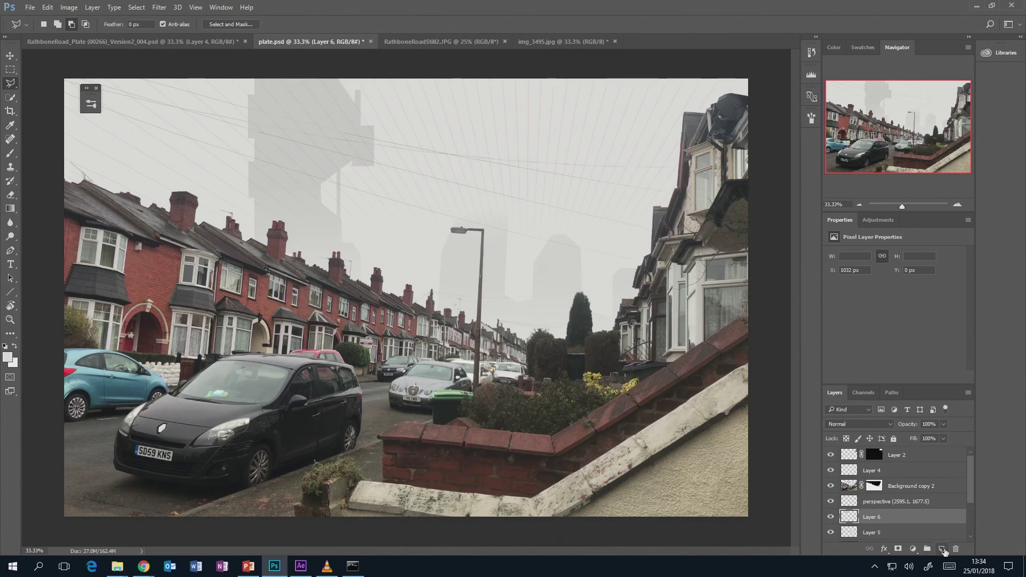
Step: Paste the grey hull strip as Layer 7 and rotate, scale and move it into an upright tower
key("ctrl+v")
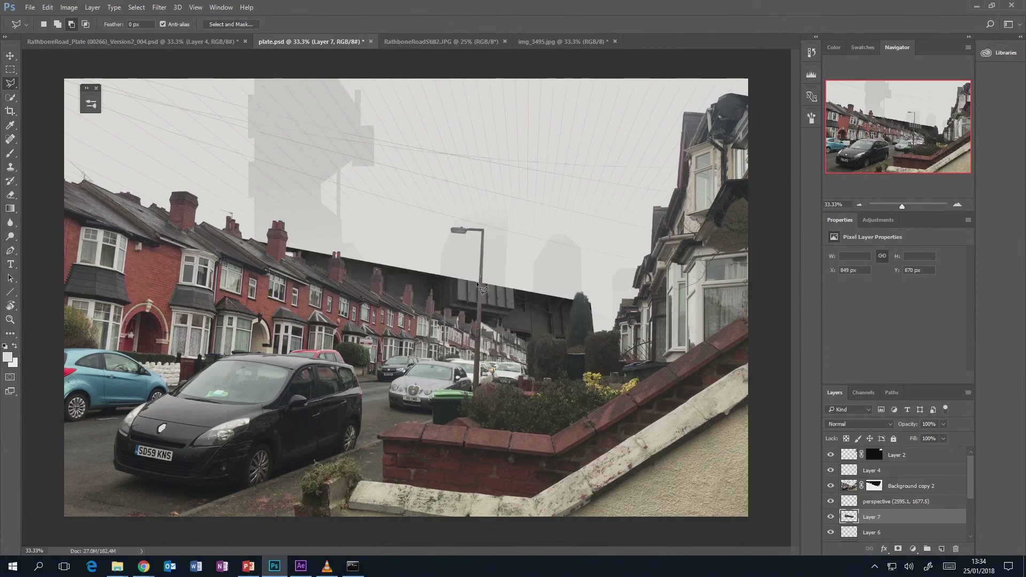
key("ctrl+t")
left_click_drag(533, 270, 533, 169)
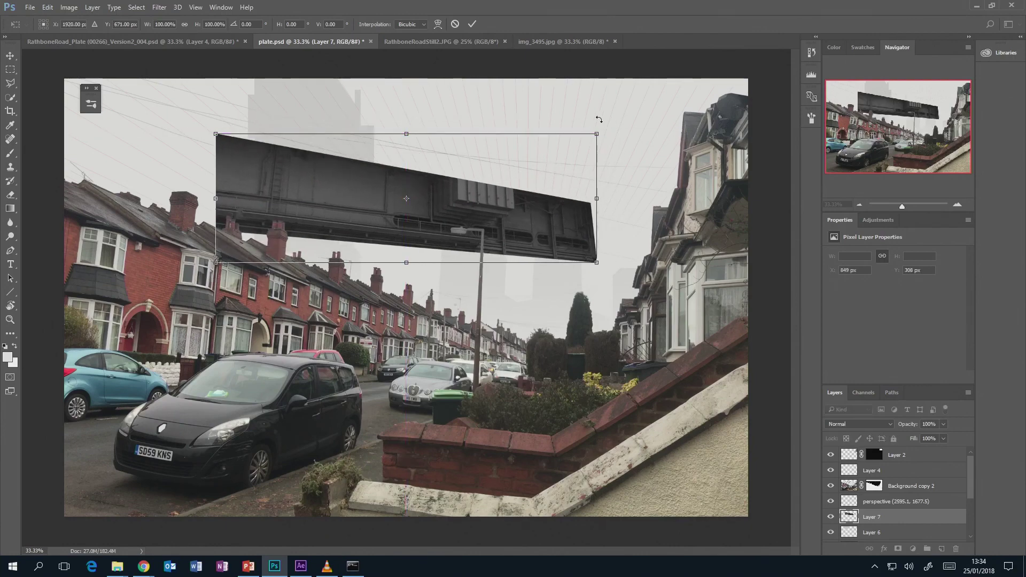
left_click_drag(602, 128, 337, 49)
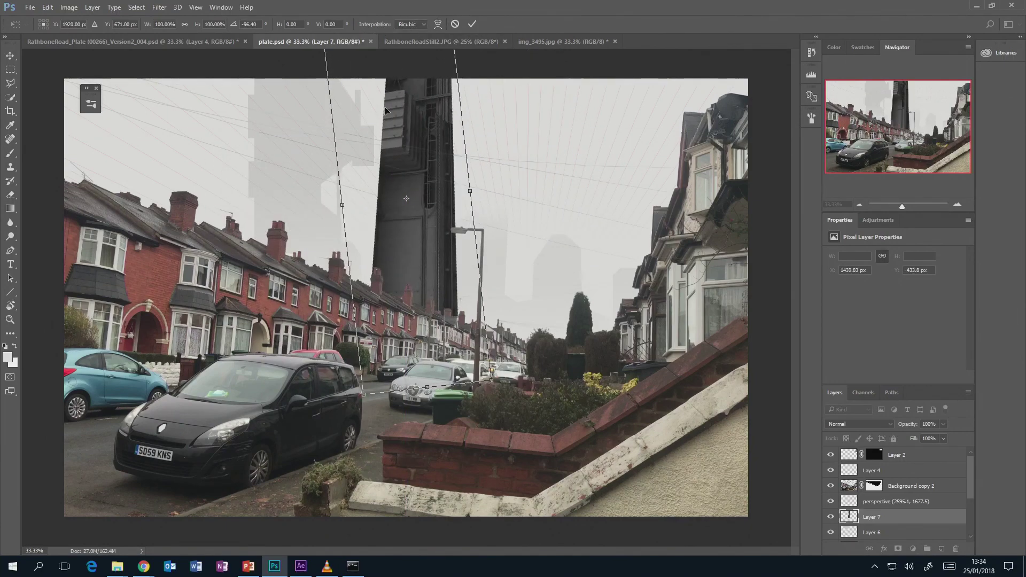
mouse_move(450, 149)
left_mouse_down()
mouse_move(295, 180)
mouse_move(289, 218)
left_mouse_up()
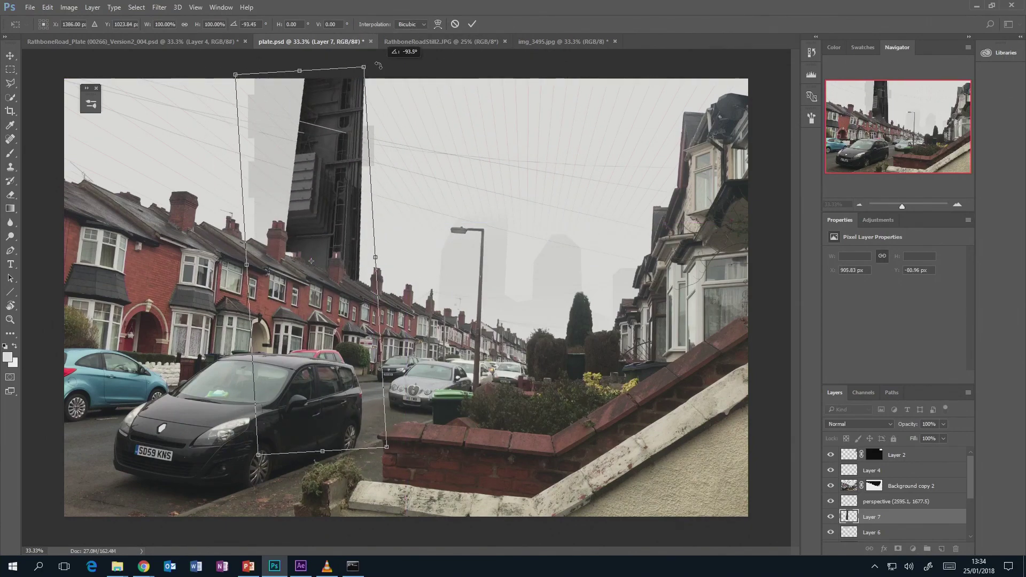
left_click_drag(386, 446, 346, 248)
mouse_move(305, 128)
left_mouse_down()
mouse_move(305, 87)
mouse_move(288, 108)
left_mouse_up()
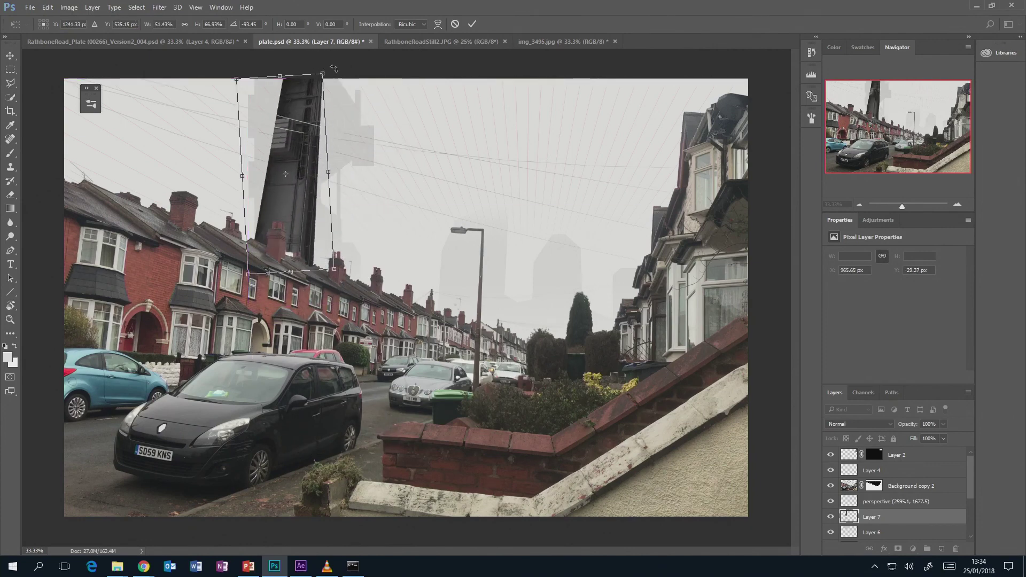
left_click_drag(324, 72, 311, 67)
mouse_move(314, 142)
left_mouse_down()
mouse_move(292, 138)
mouse_move(312, 153)
left_mouse_up()
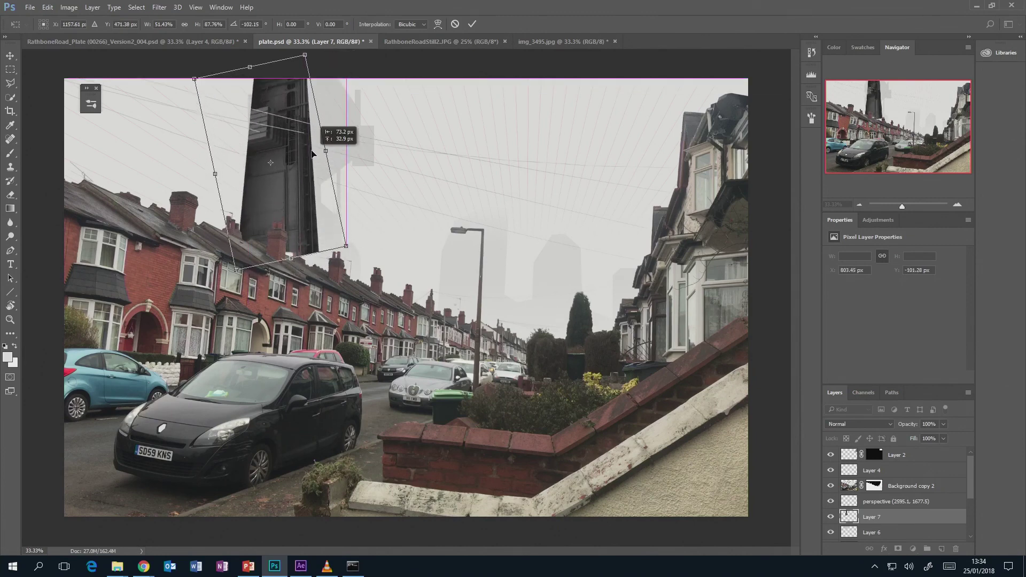
Step: Distort the tower's corners into shape above the left rooftops and commit the transform
right_click(301, 169)
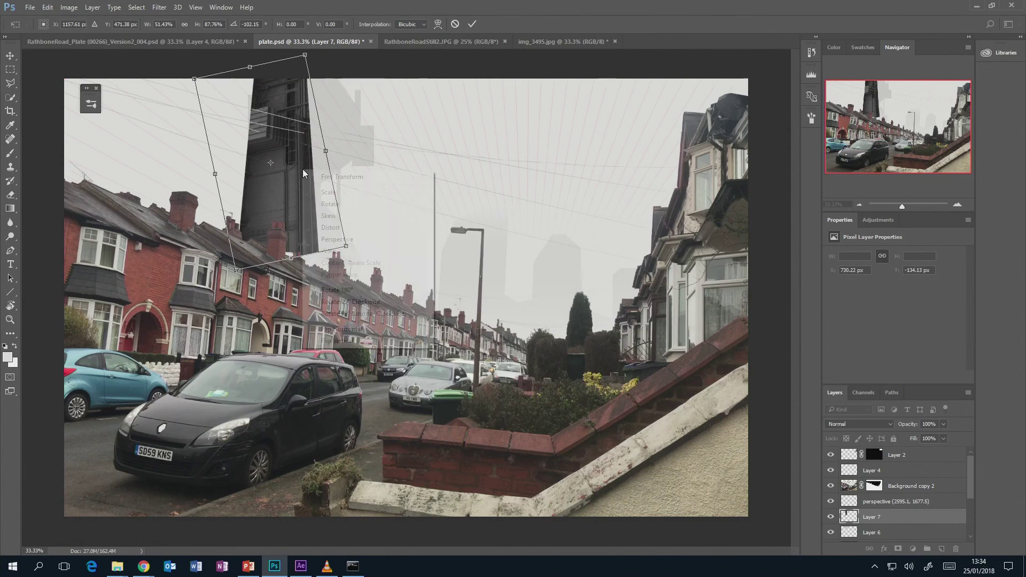
left_click(338, 227)
left_click_drag(305, 55, 334, 65)
left_click_drag(193, 81, 135, 93)
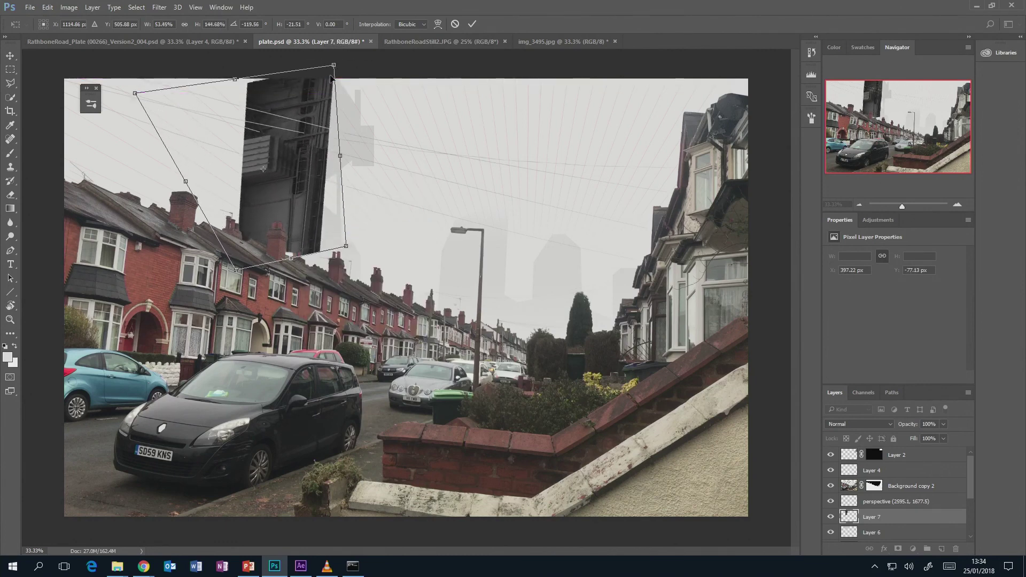
left_click_drag(333, 66, 318, 73)
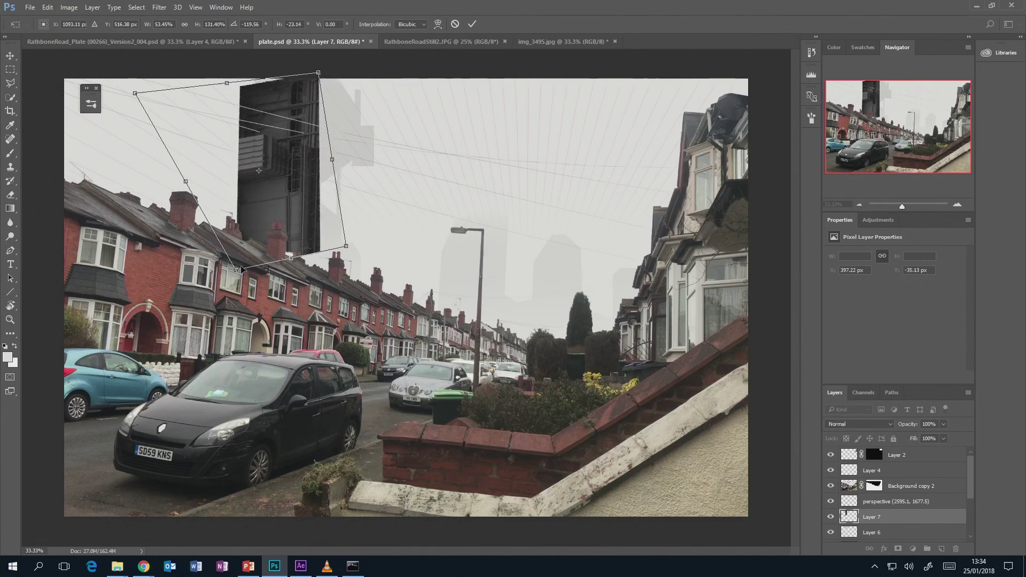
left_click_drag(238, 269, 220, 272)
left_click_drag(346, 246, 345, 275)
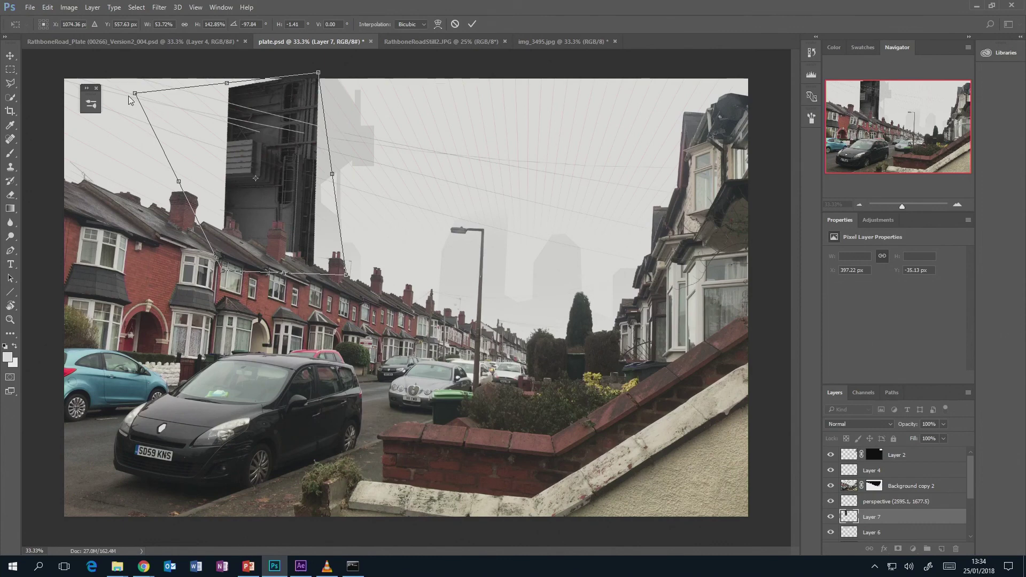
left_click_drag(143, 95, 152, 95)
mouse_move(307, 164)
left_mouse_down()
mouse_move(270, 157)
mouse_move(305, 156)
left_mouse_up()
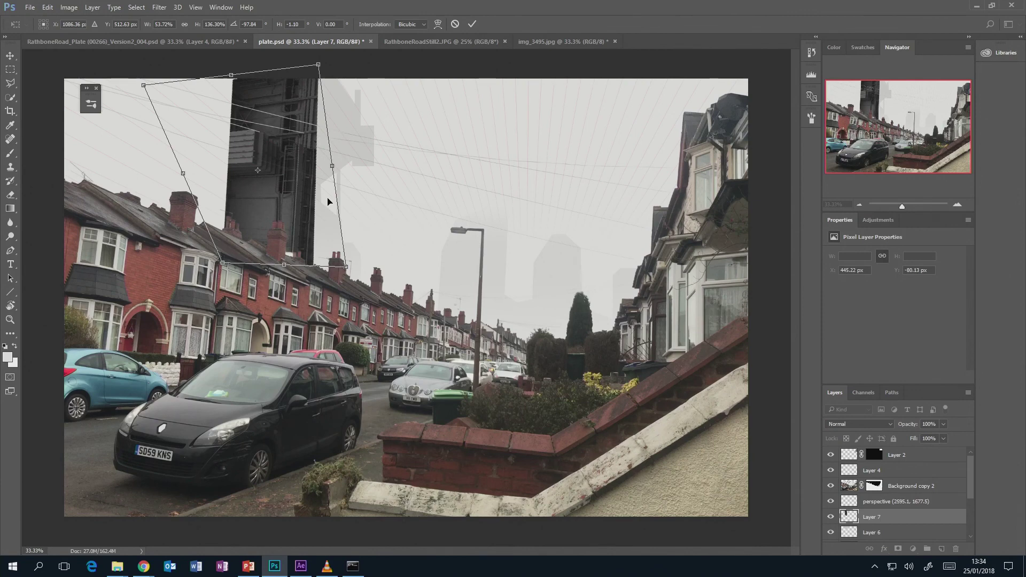
key("Return")
key("l")
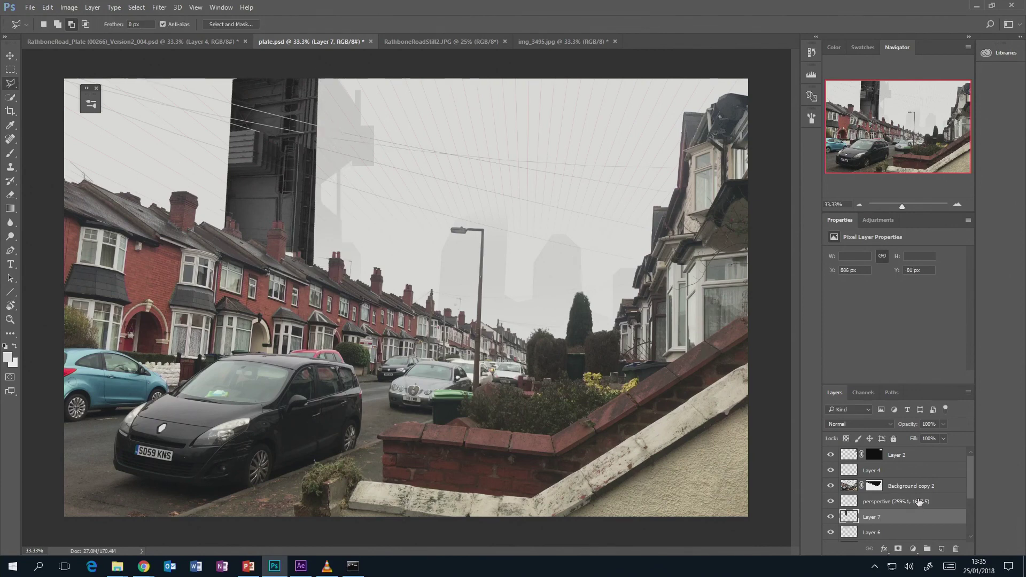
scroll(969, 491, "down", 1)
Step: Load and invert Layer 6's building selection, then nudge Layer 7's tower right
left_click(874, 514)
left_click(849, 512, "ctrl")
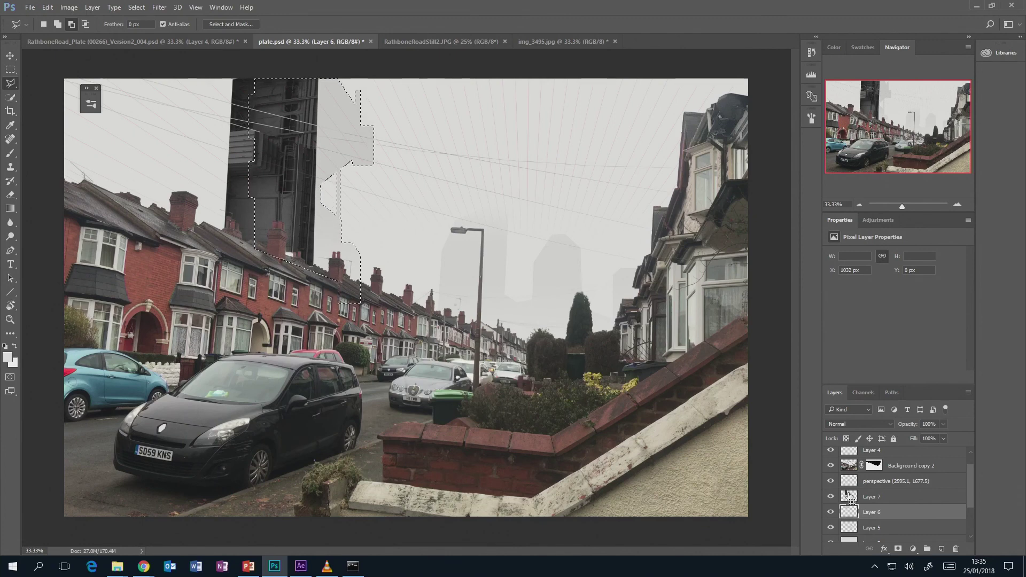
left_click(849, 496, "ctrl")
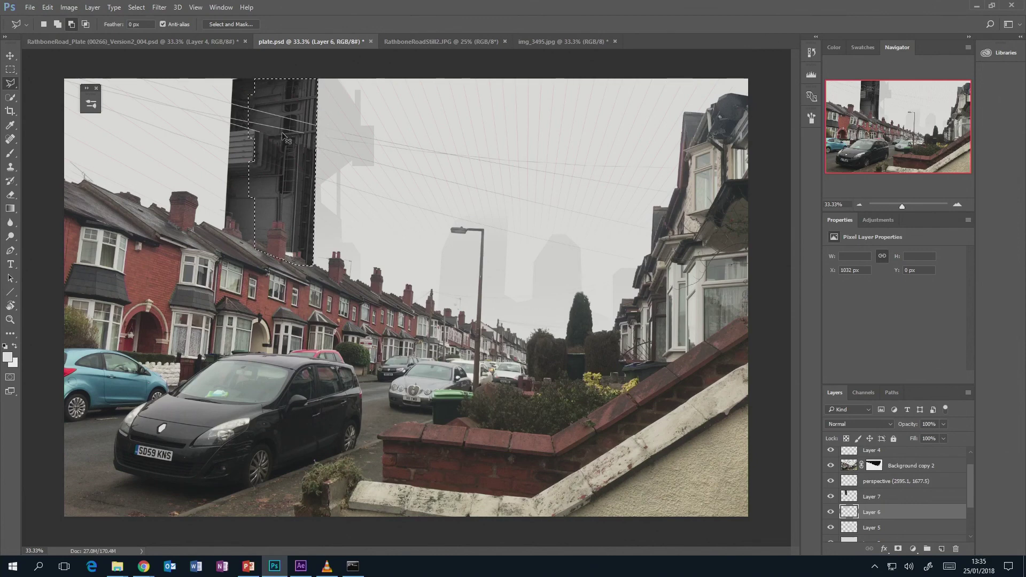
key("ctrl+shift+i")
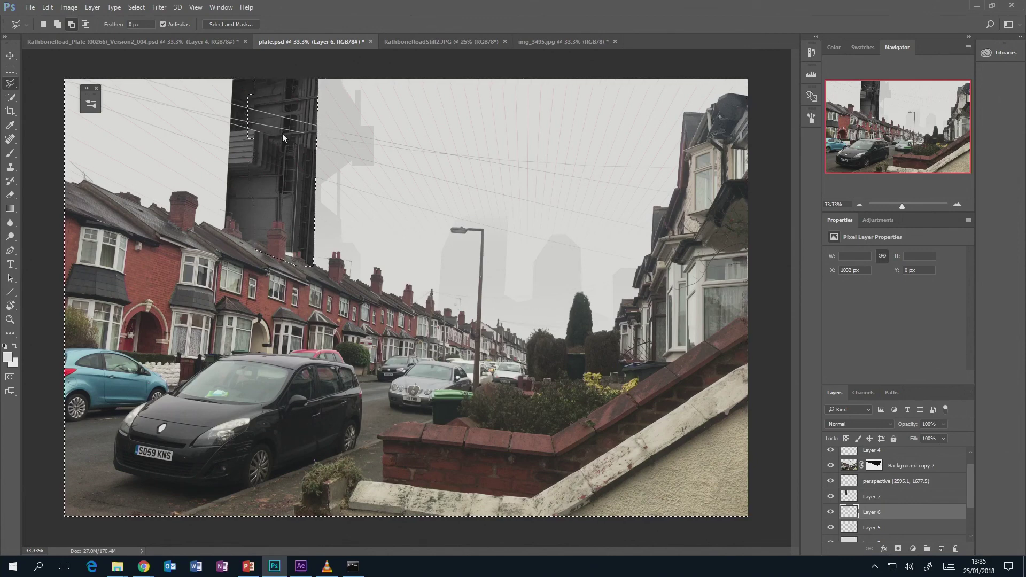
left_click(898, 498)
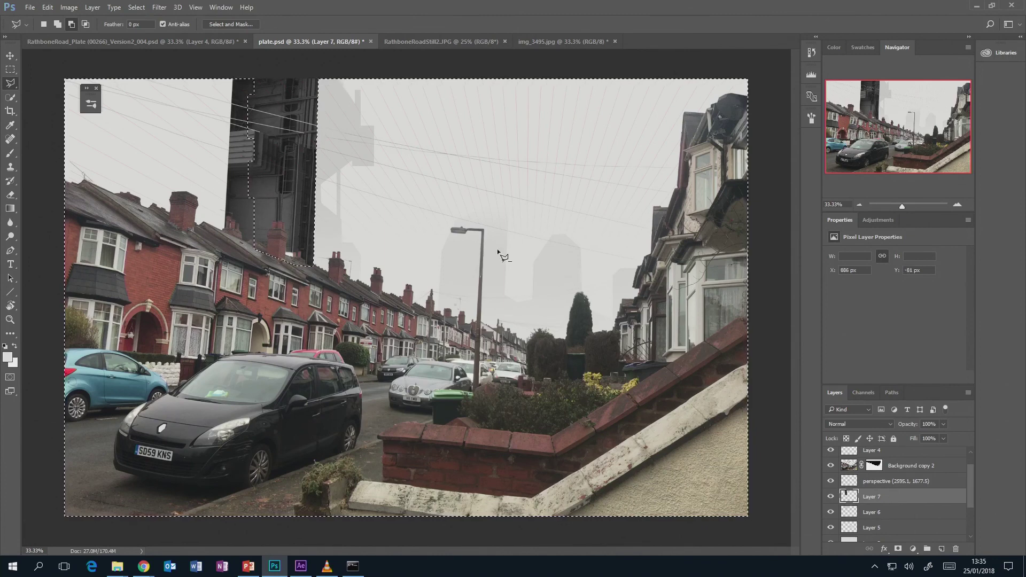
key("shift+Right")
key("shift+Right")
key("shift+Right")
key("shift+Right")
key("shift+Right")
key("shift+Right")
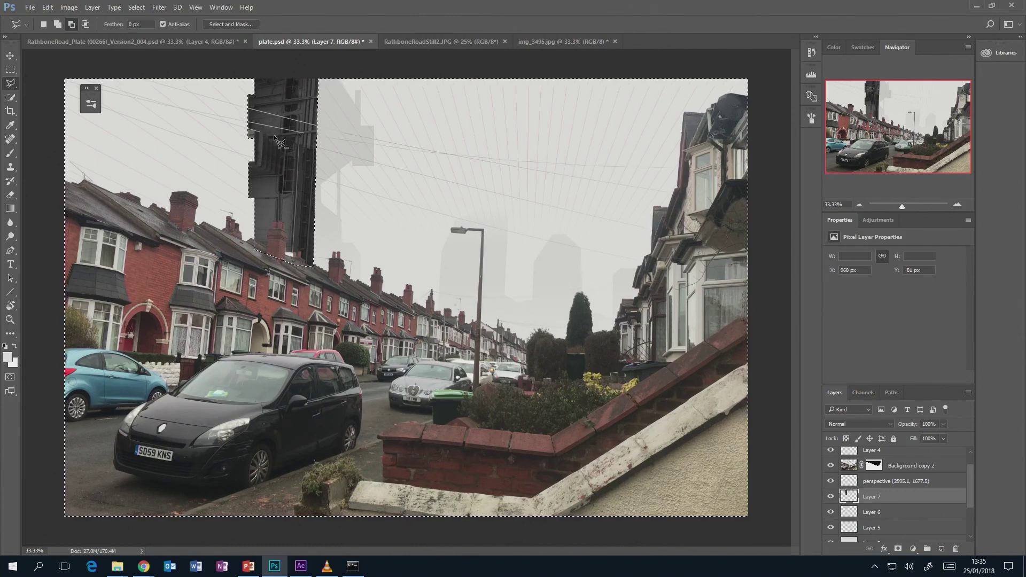
Step: Deselect, set Layer 7 to Overlay at 55% opacity, and duplicate it as Layer 7 copy
key("ctrl+d")
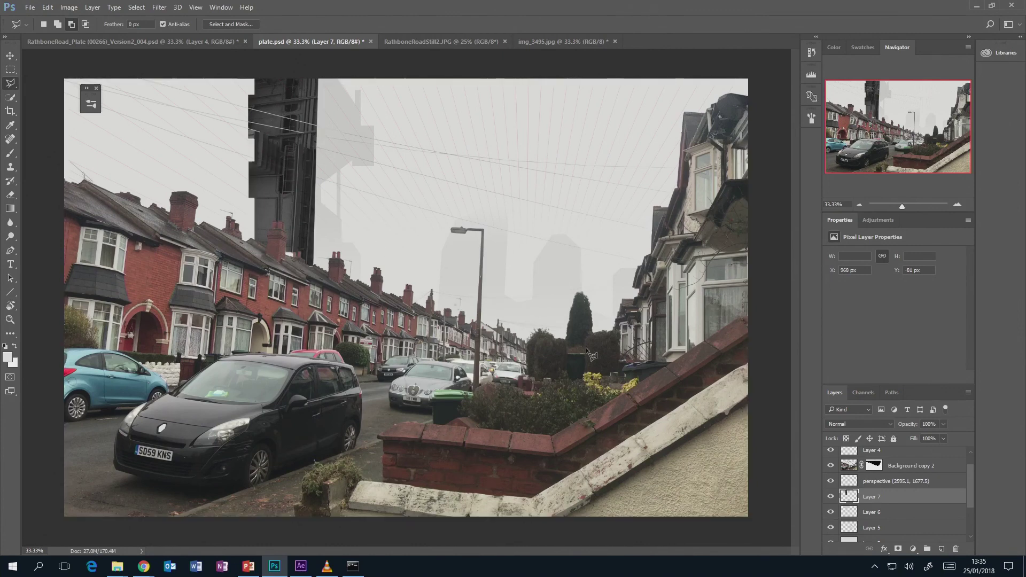
left_click(878, 424)
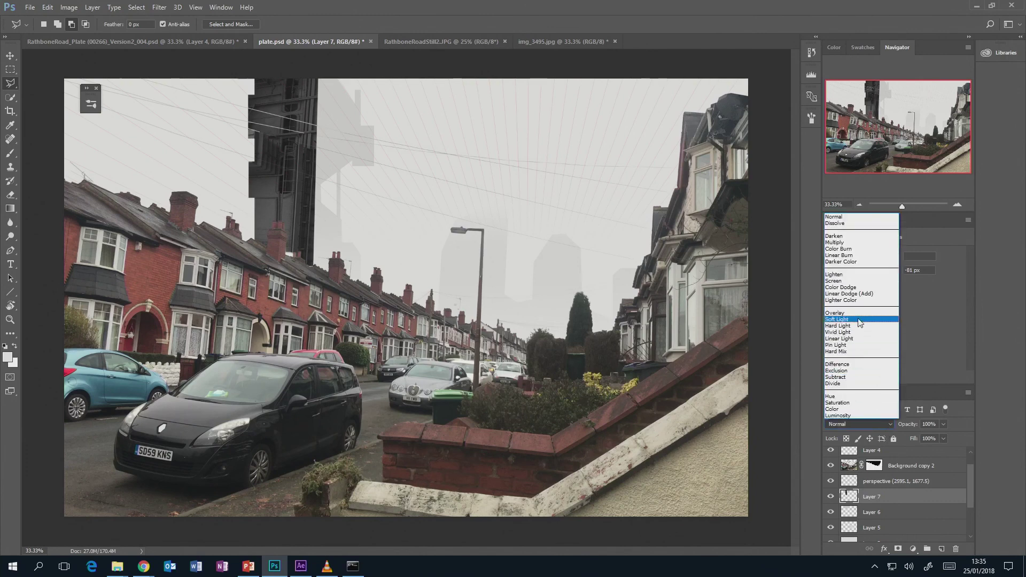
left_click(858, 319)
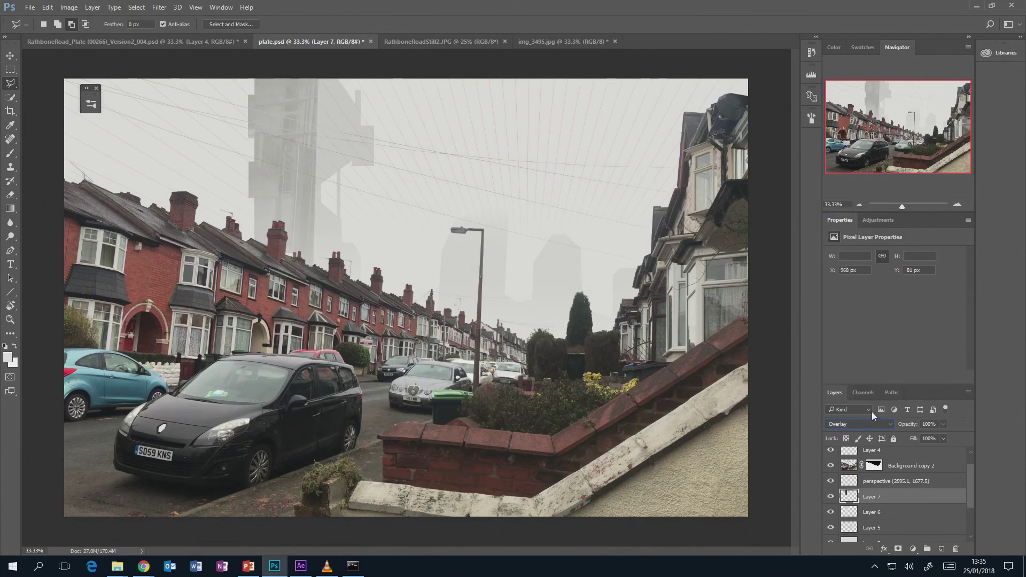
left_click_drag(940, 425, 926, 438)
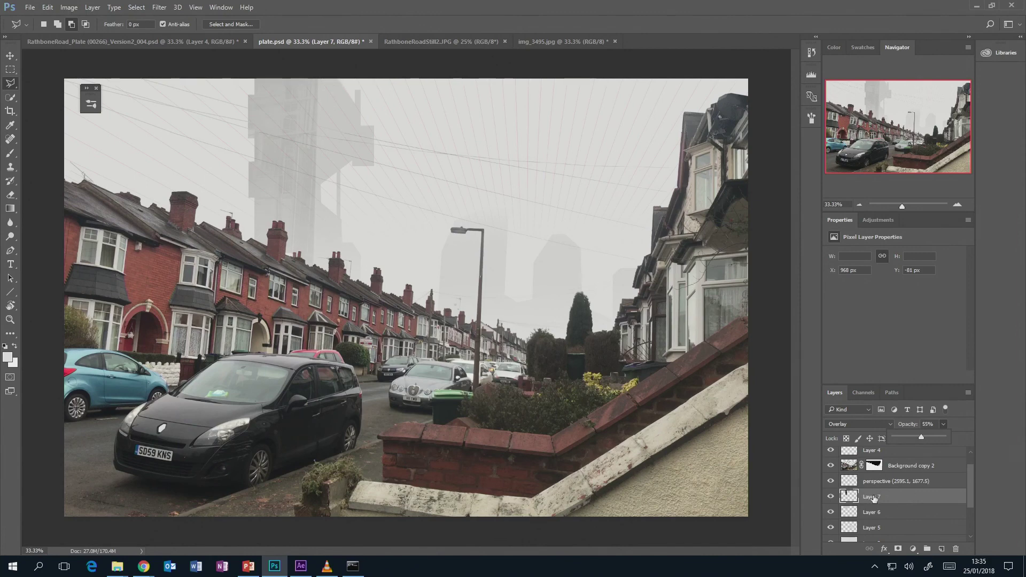
left_click_drag(874, 496, 942, 549)
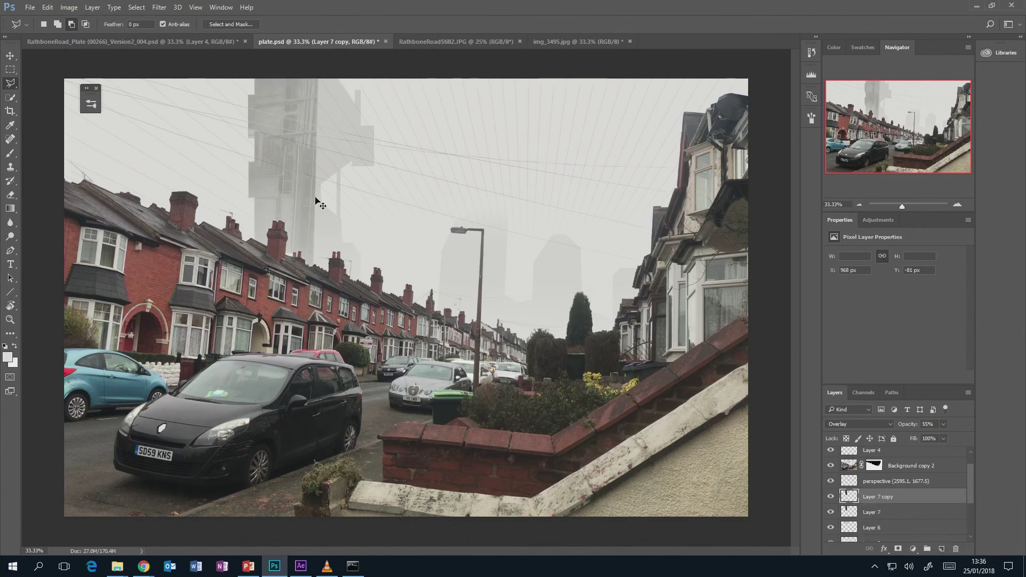
Step: Shift Layer 7 copy right and slant its sides with Distort
key("ctrl+t")
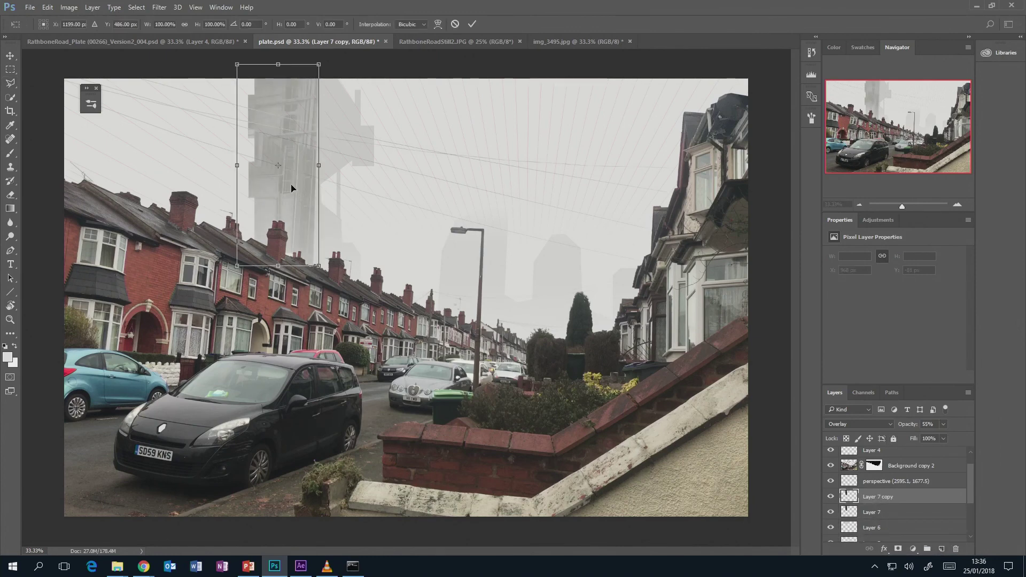
left_click_drag(292, 195, 348, 202)
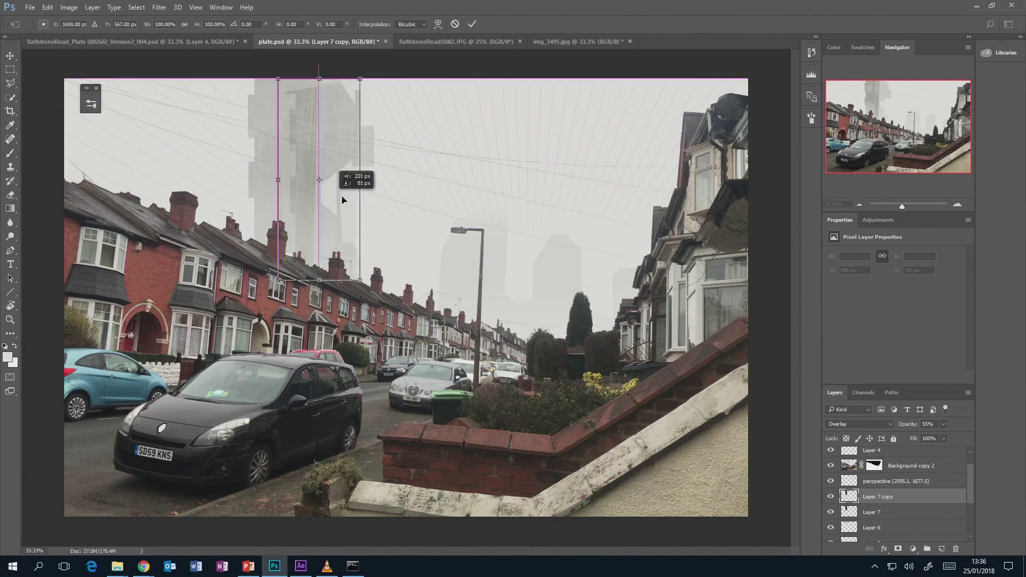
right_click(349, 134)
left_click(376, 189)
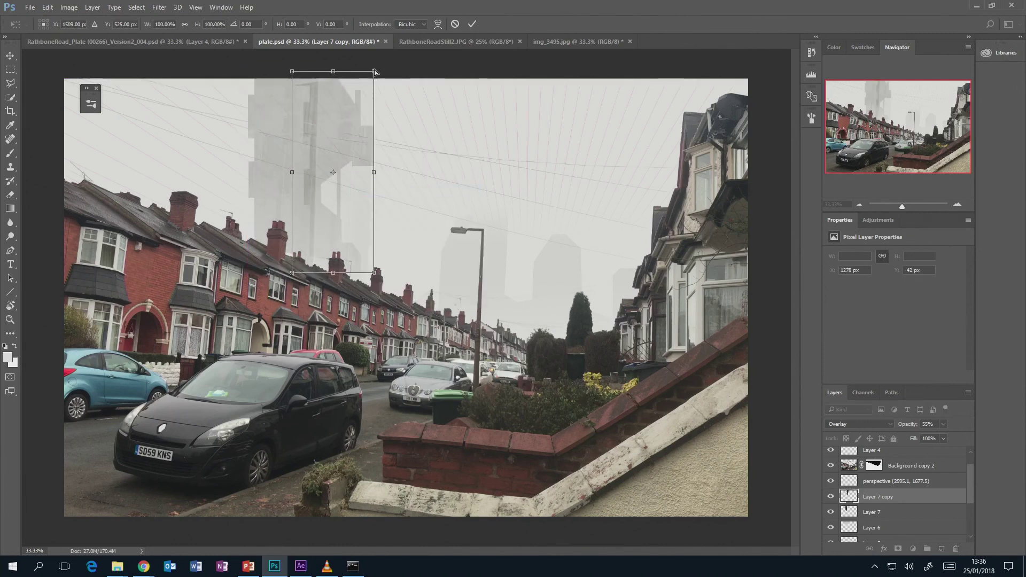
left_click_drag(374, 73, 367, 305)
left_click_drag(294, 171, 312, 148)
Step: Narrow the duplicate and stretch its top into a taller tapering tower, then apply it
left_click_drag(367, 215, 355, 215)
left_click_drag(311, 251, 306, 265)
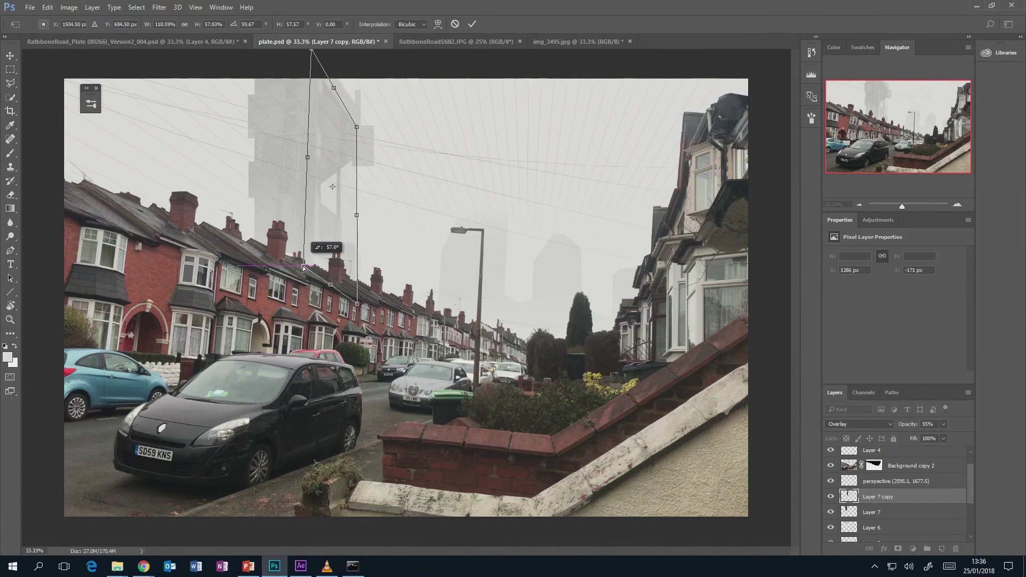
left_click_drag(307, 156, 301, 153)
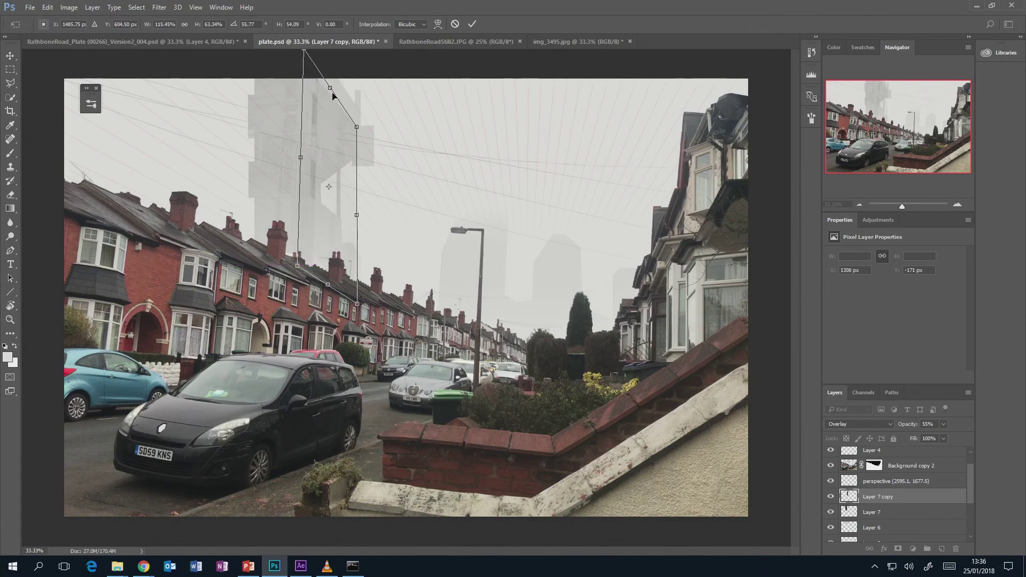
left_click_drag(333, 86, 331, 67)
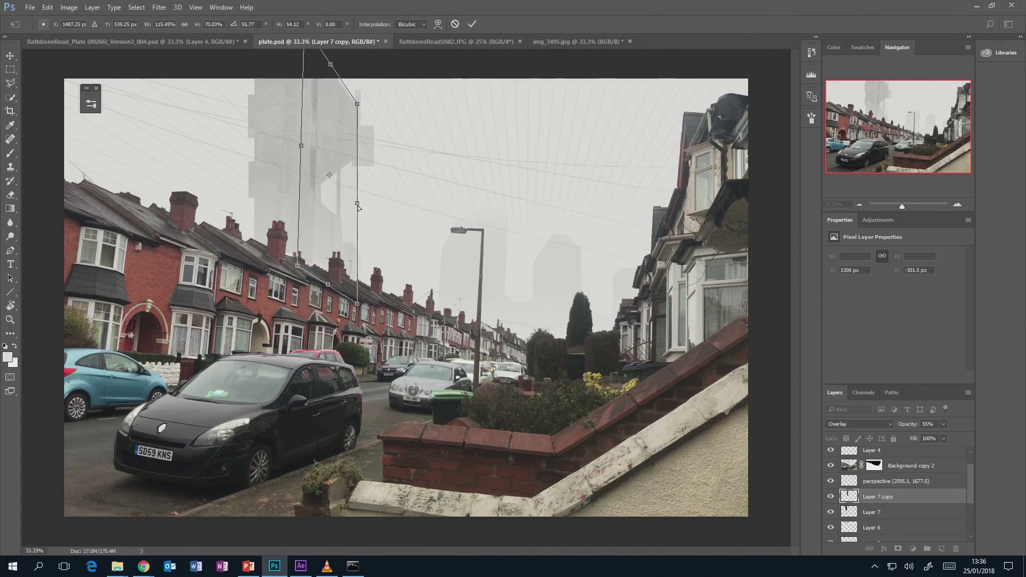
left_click_drag(359, 205, 358, 222)
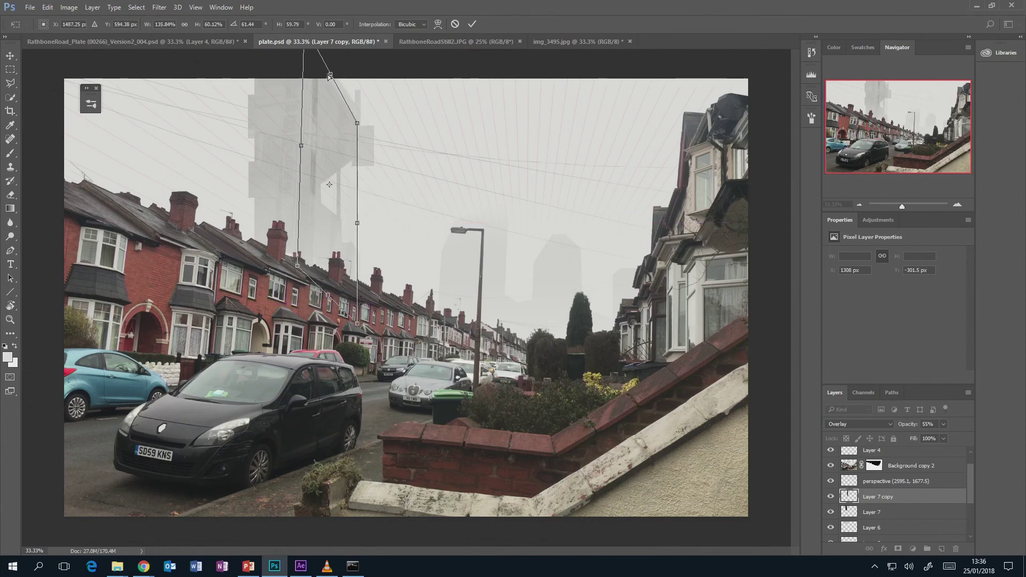
left_click_drag(329, 76, 331, 64)
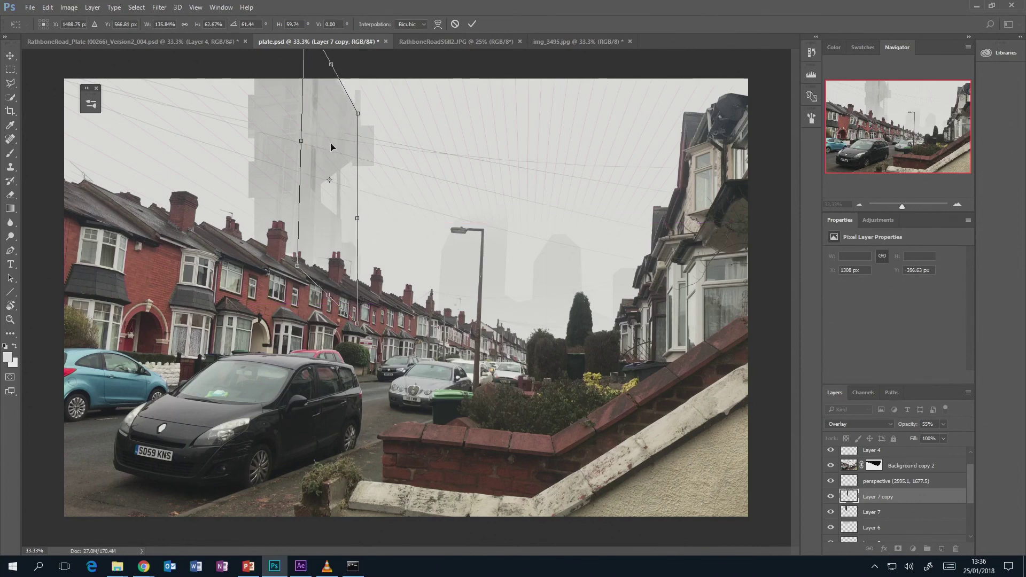
key("Return")
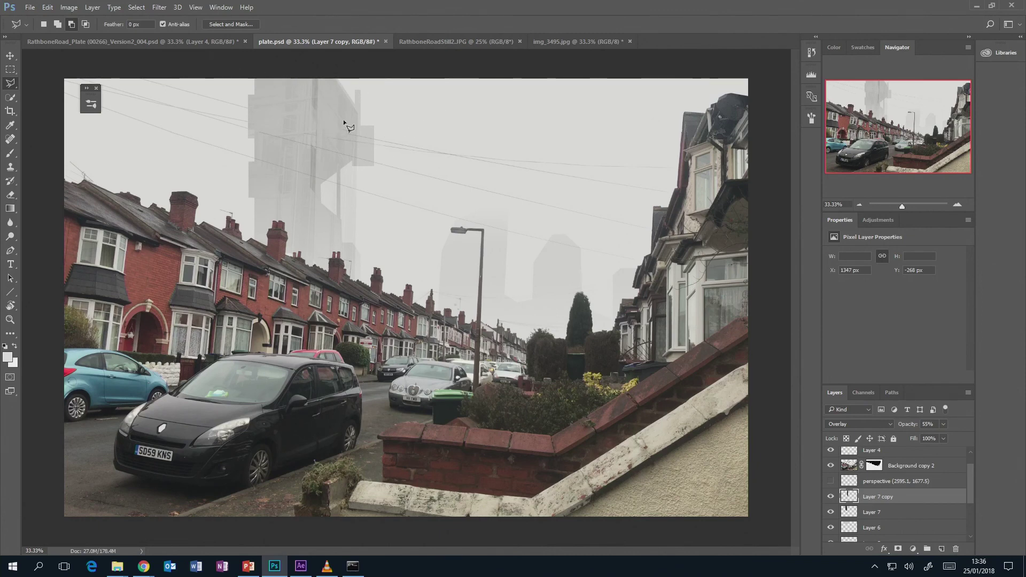
Step: Switch to RathboneRoad_Plate, zoom to 66.7% and pan up to the foggy sky towers
left_click(189, 41)
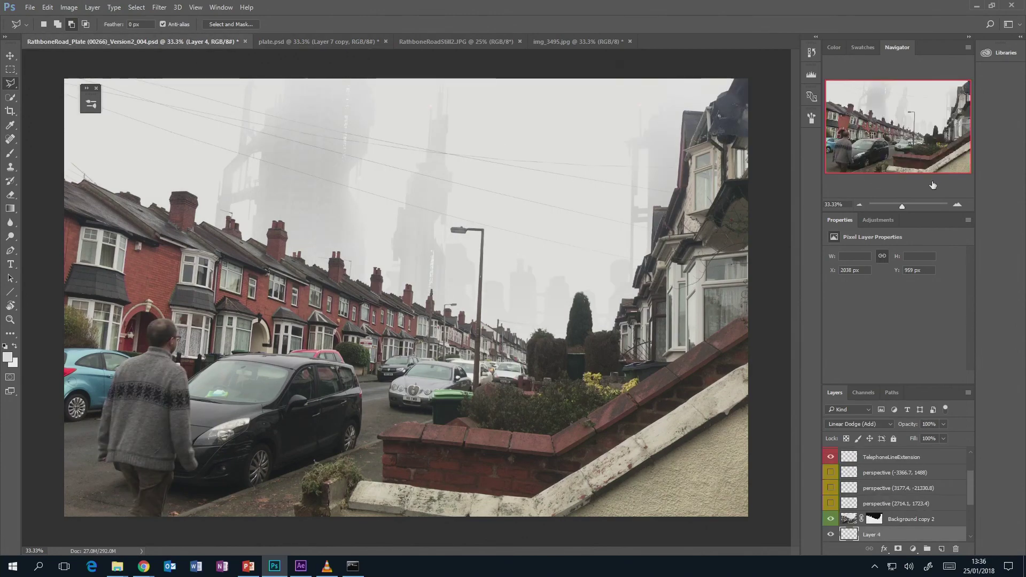
left_click(957, 205)
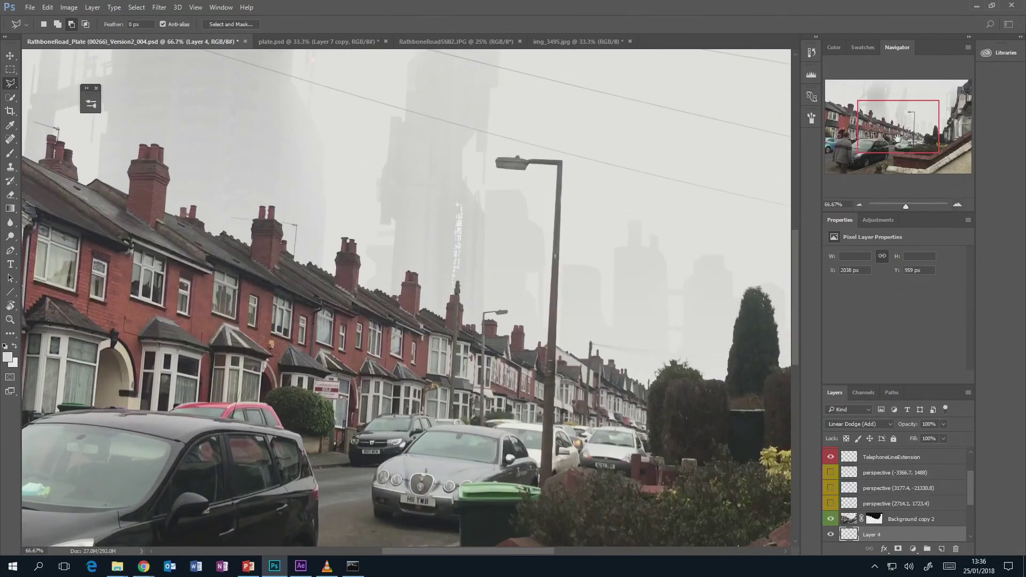
left_click_drag(901, 140, 896, 110)
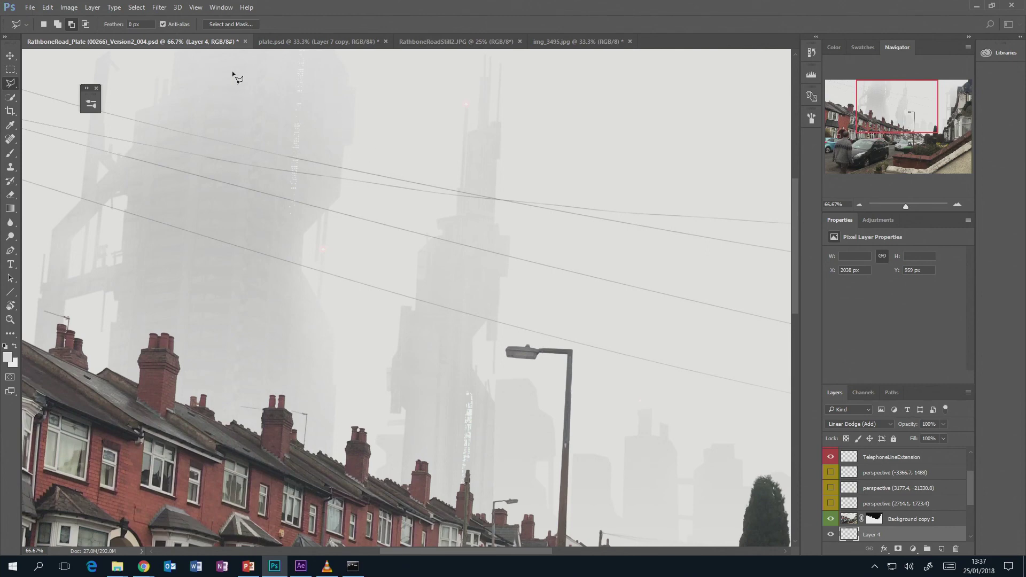
Step: Open city-11087_1920 via File > Open, pick the Rectangular Marquee, and return to plate.psd
left_click(30, 7)
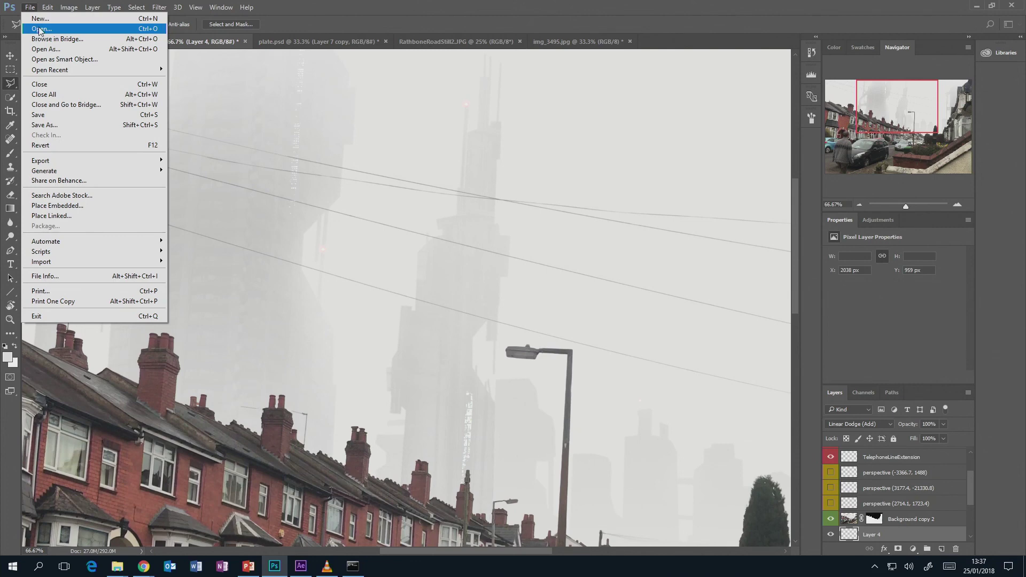
left_click(38, 30)
left_click(125, 76)
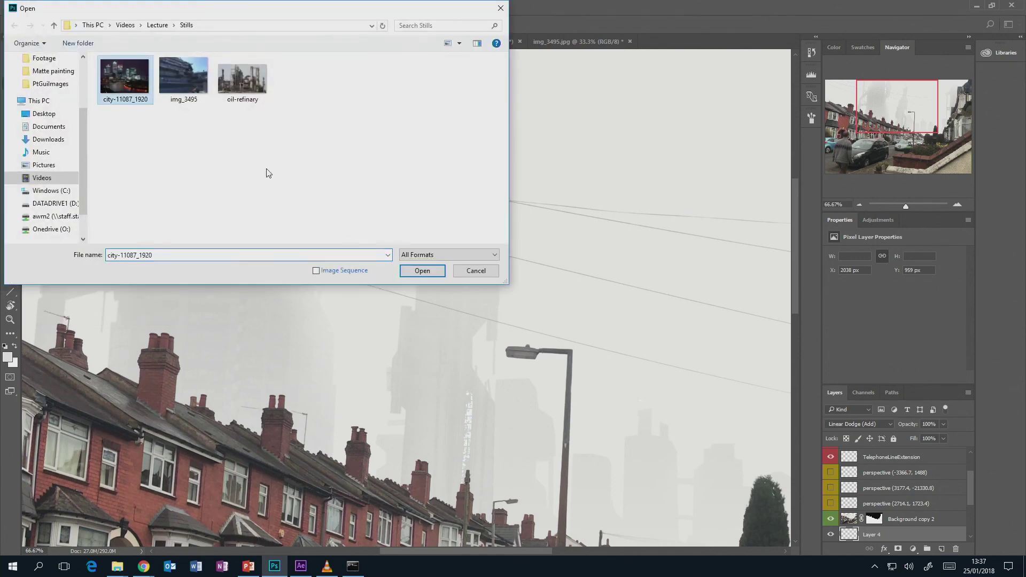
left_click(421, 270)
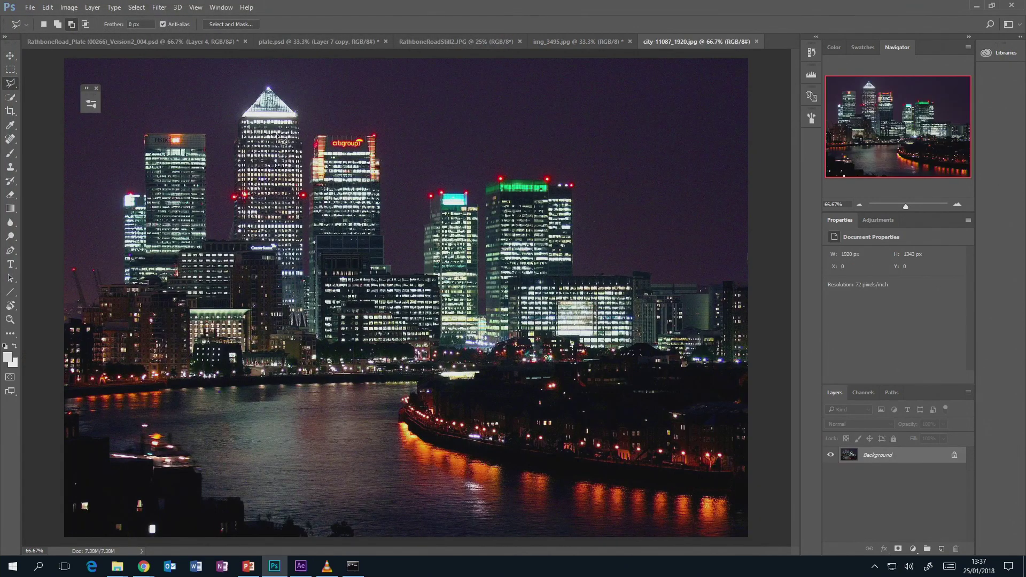
left_click(12, 71)
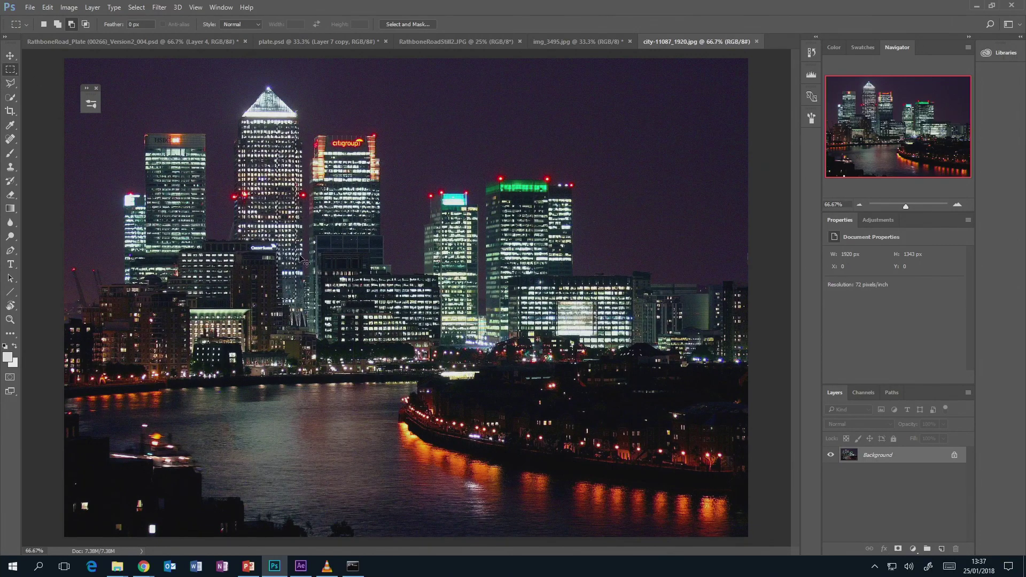
left_click(342, 39)
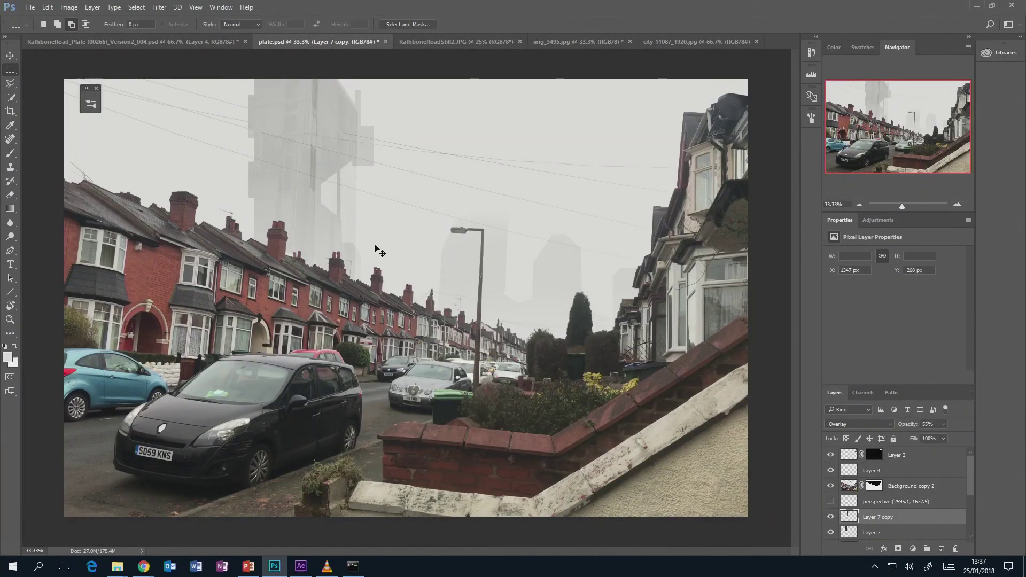
Step: Paste the skyline strip and move, stretch and rotate it onto the grey tower
key("ctrl+v")
key("ctrl+t")
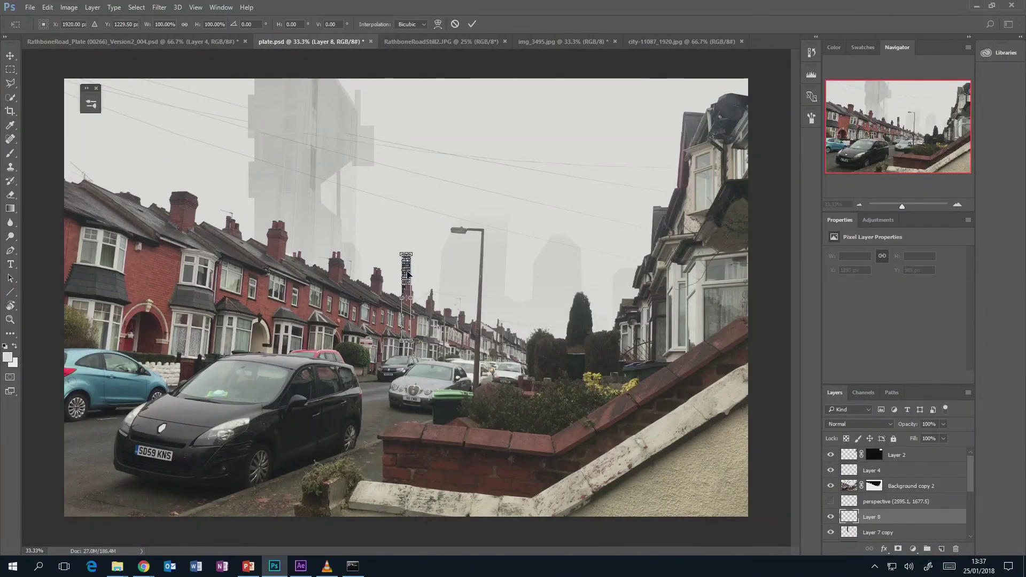
left_click_drag(407, 265, 299, 160)
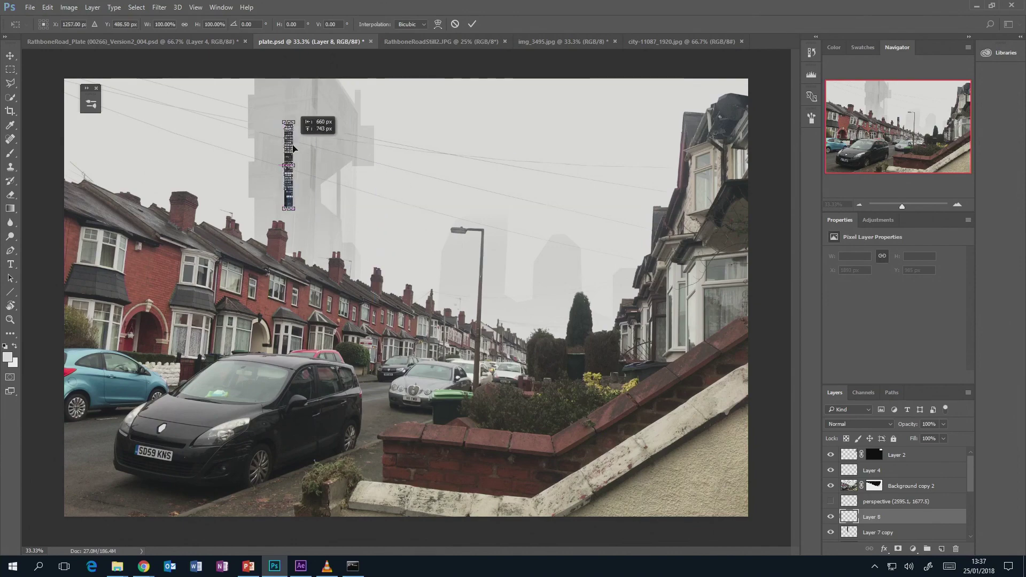
left_click(956, 201)
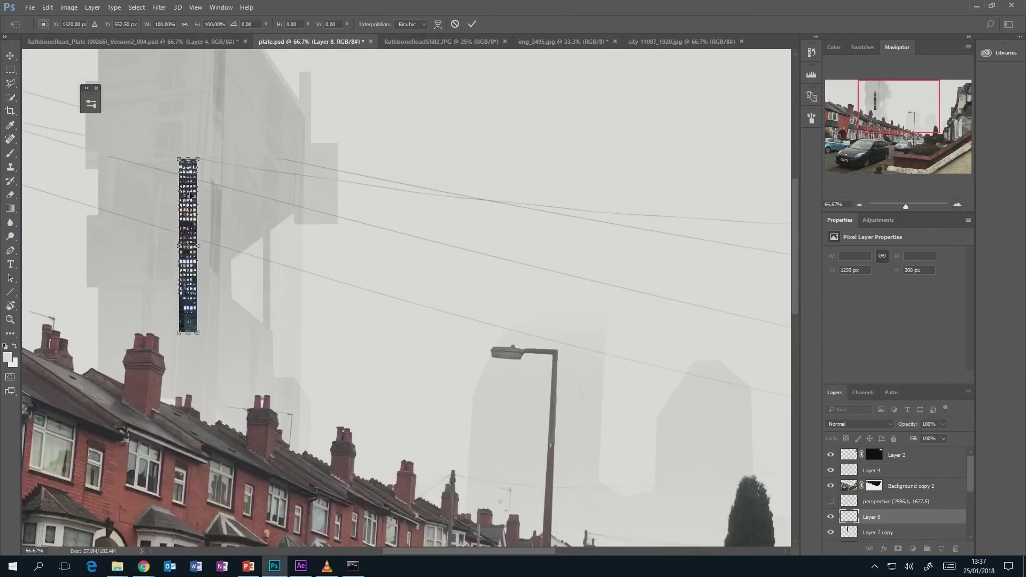
mouse_move(190, 163)
left_mouse_down()
mouse_move(207, 153)
mouse_move(193, 121)
left_mouse_up()
mouse_move(194, 230)
left_mouse_down()
mouse_move(240, 215)
mouse_move(158, 198)
left_mouse_up()
left_click_drag(177, 100, 180, 134)
key("Return")
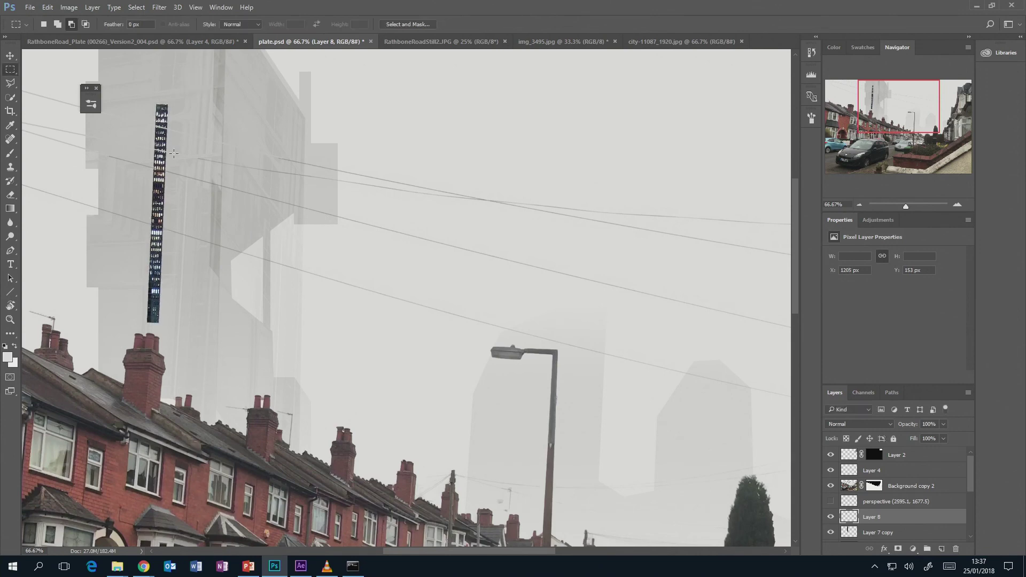
Step: Blend the strip with Linear Dodge (Add) and raise the Levels input black to 110
left_click(880, 424)
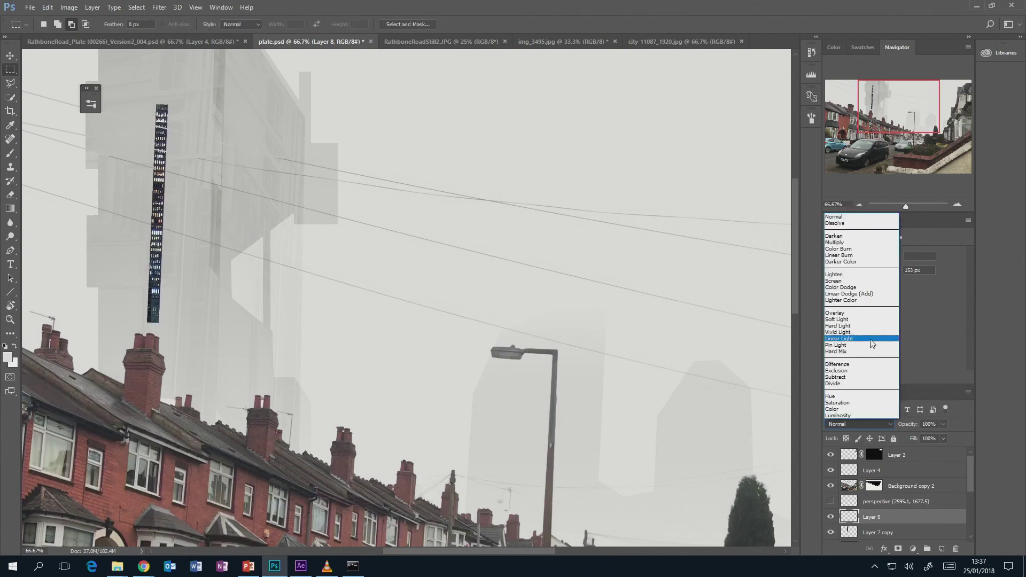
left_click(873, 295)
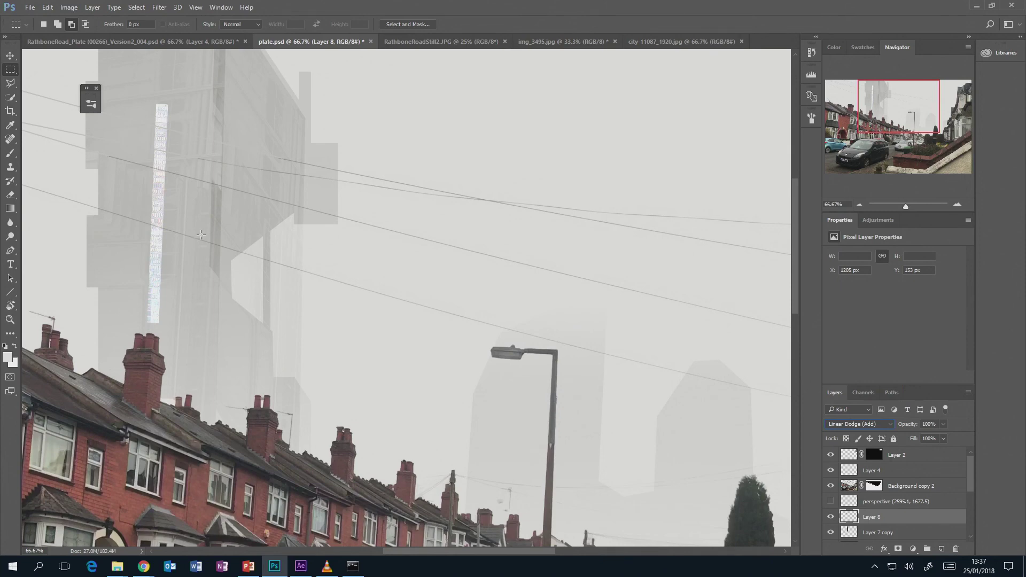
key("ctrl+l")
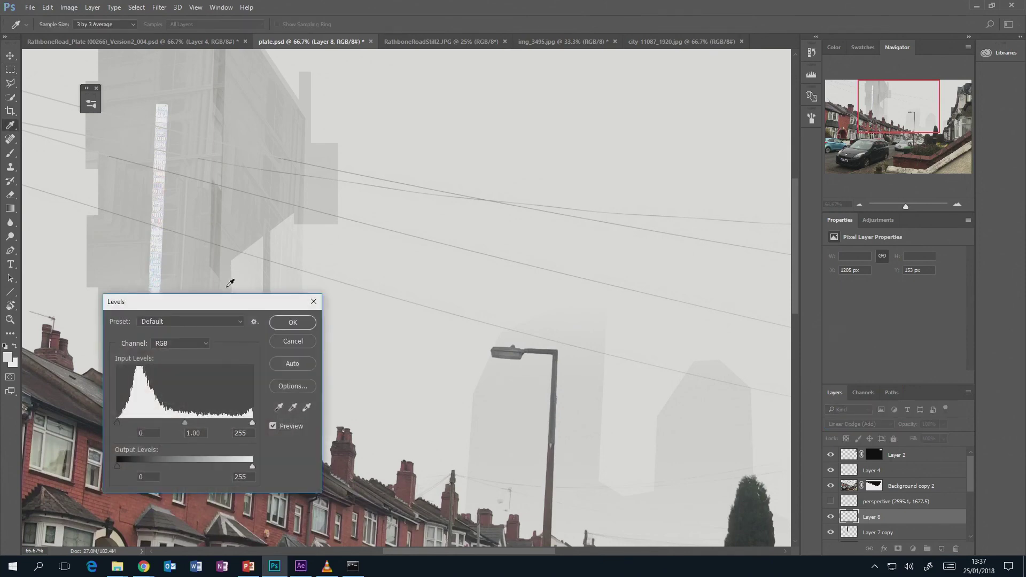
left_click_drag(224, 302, 436, 294)
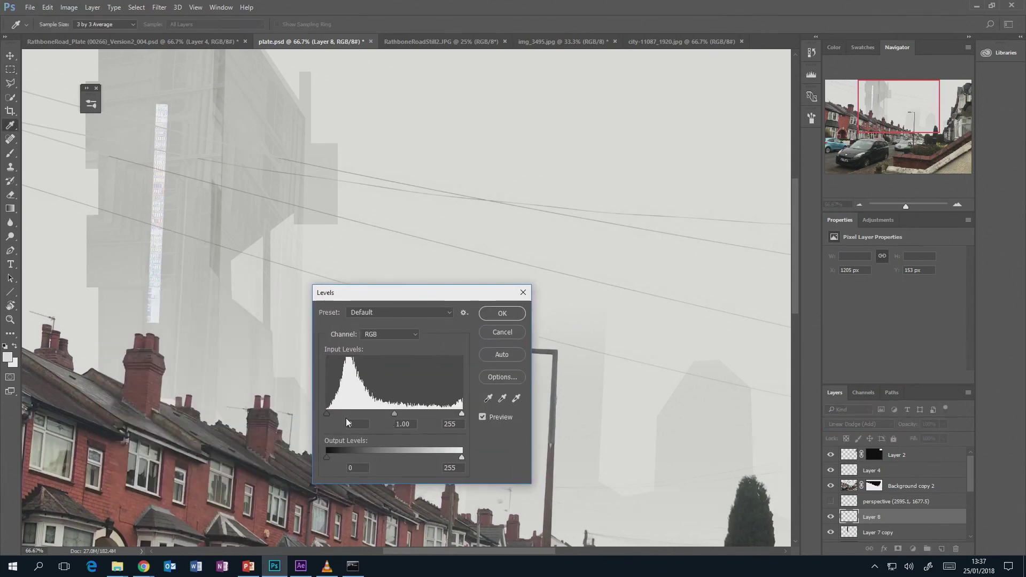
mouse_move(328, 414)
left_mouse_down()
mouse_move(439, 414)
mouse_move(410, 413)
left_mouse_up()
Step: Apply Levels, zoom out to 33.3%, and compare plate.psd against RathboneRoad_Plate
left_click(502, 314)
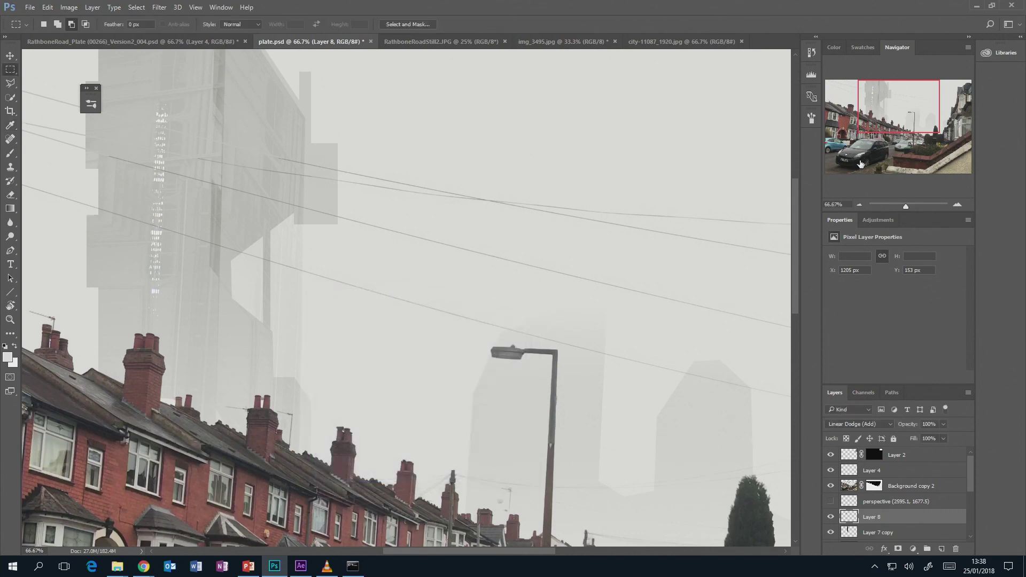
left_click(859, 205)
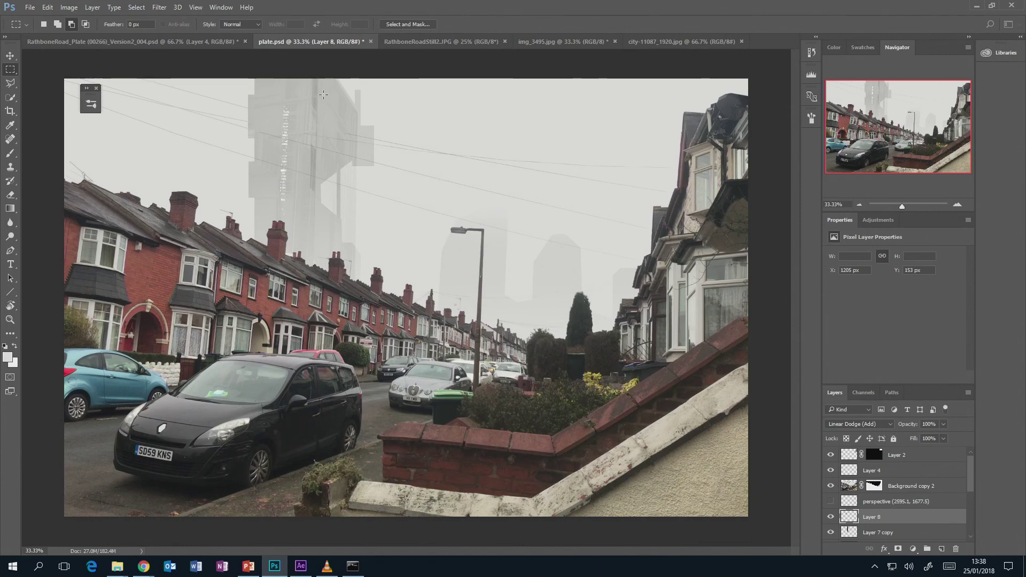
key("ctrl+shift+Tab")
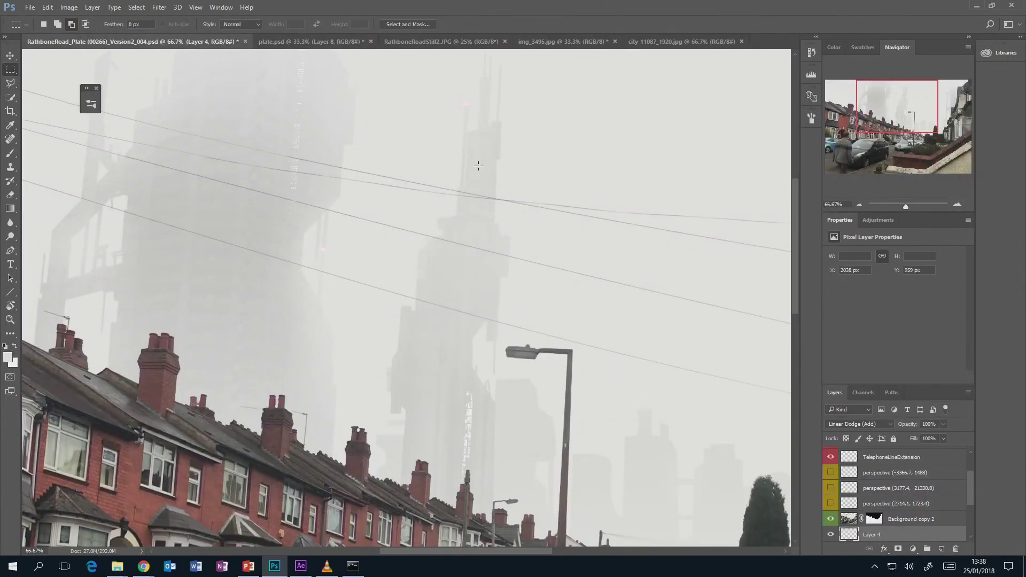
left_click(313, 42)
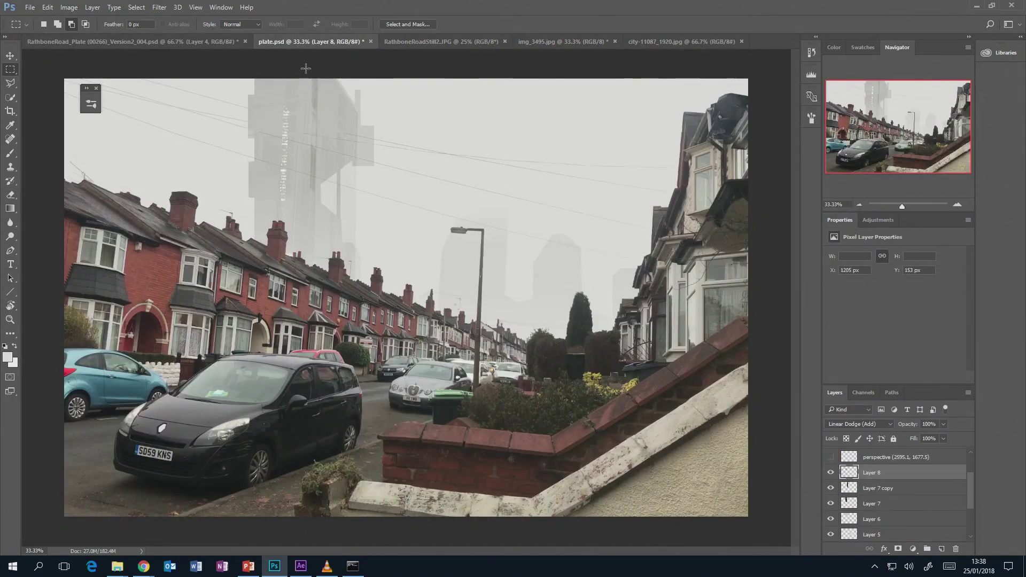
left_click(192, 43)
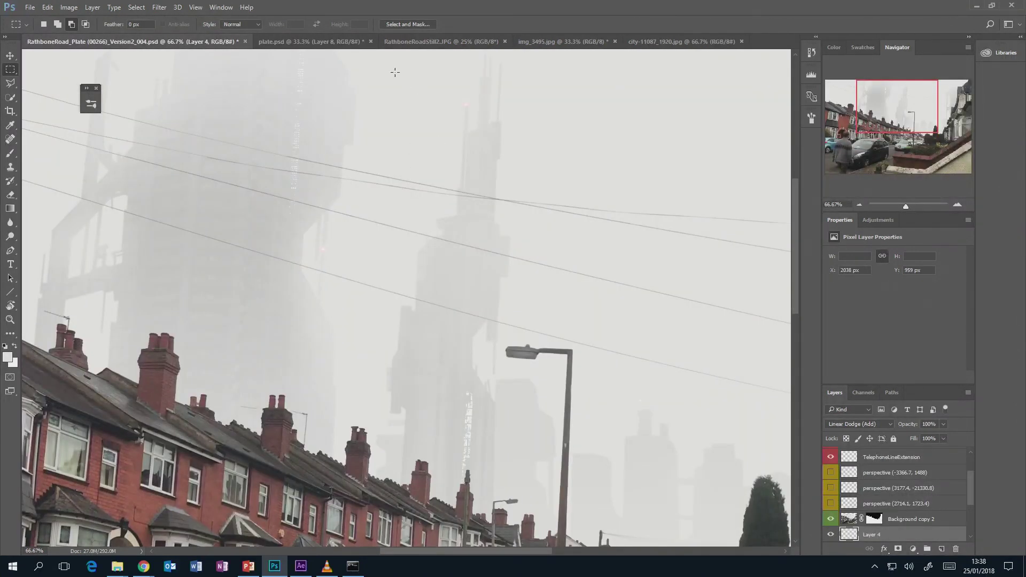
left_click(321, 43)
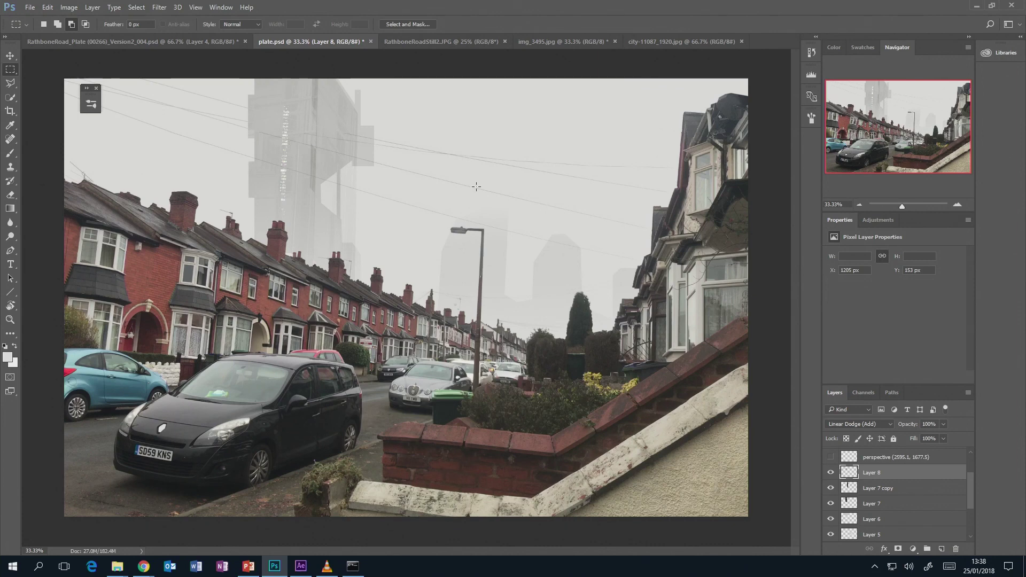
Step: Draw a 10 px vertical line near the tower, then review the composite and night city photo
left_click(10, 292)
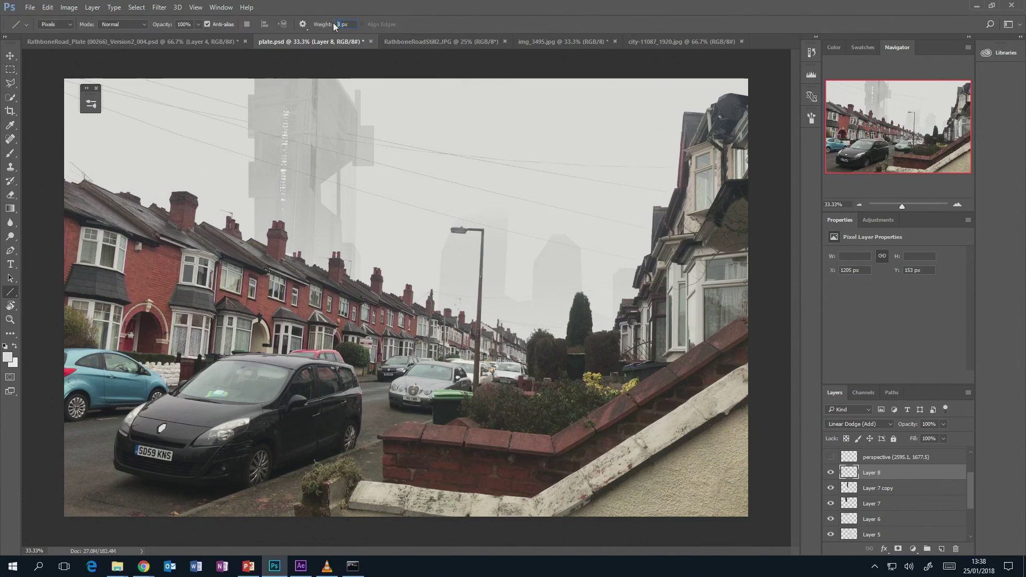
type("10")
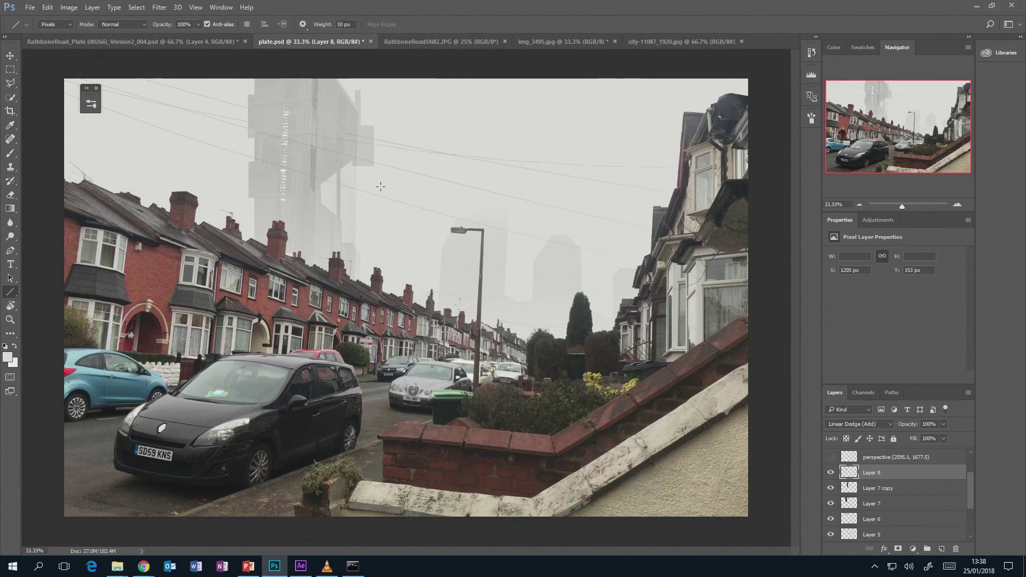
left_click_drag(412, 123, 412, 161)
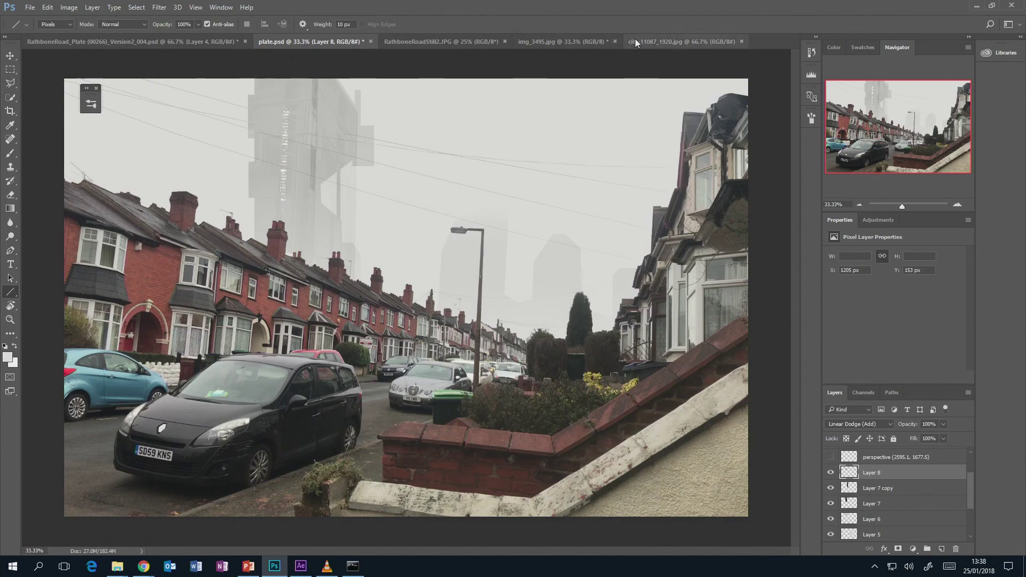
left_click(203, 42)
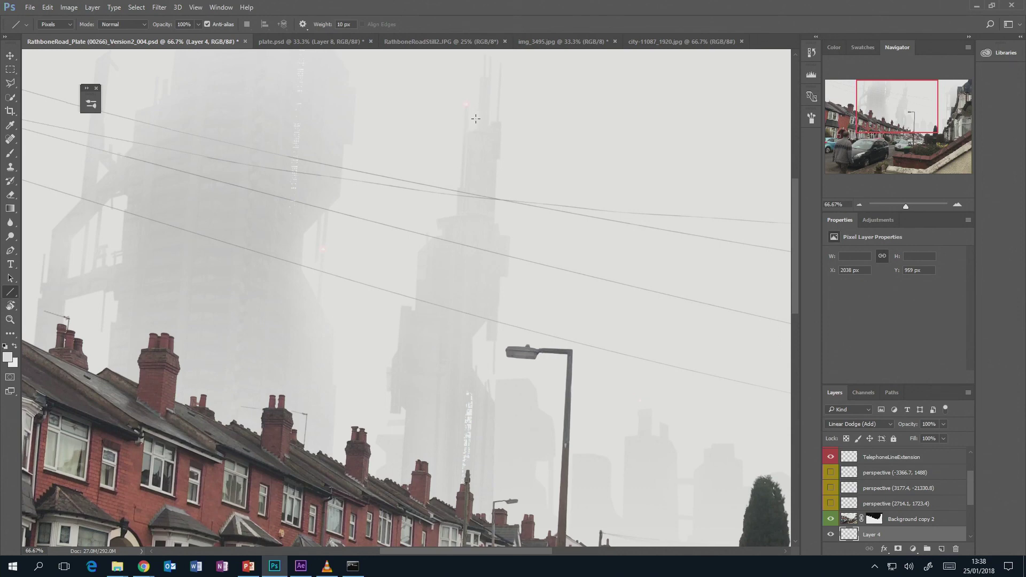
left_click(651, 42)
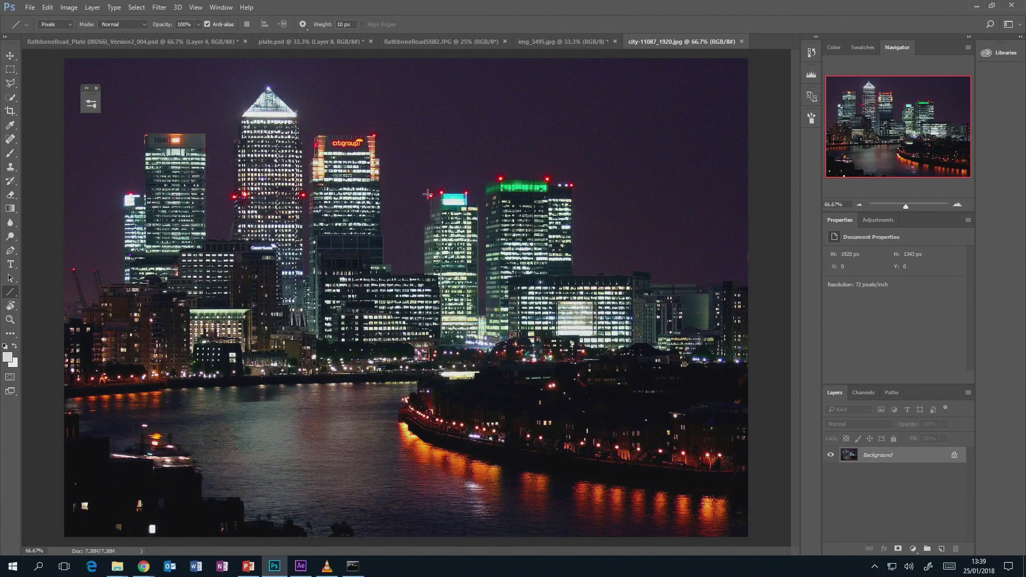
left_click(164, 41)
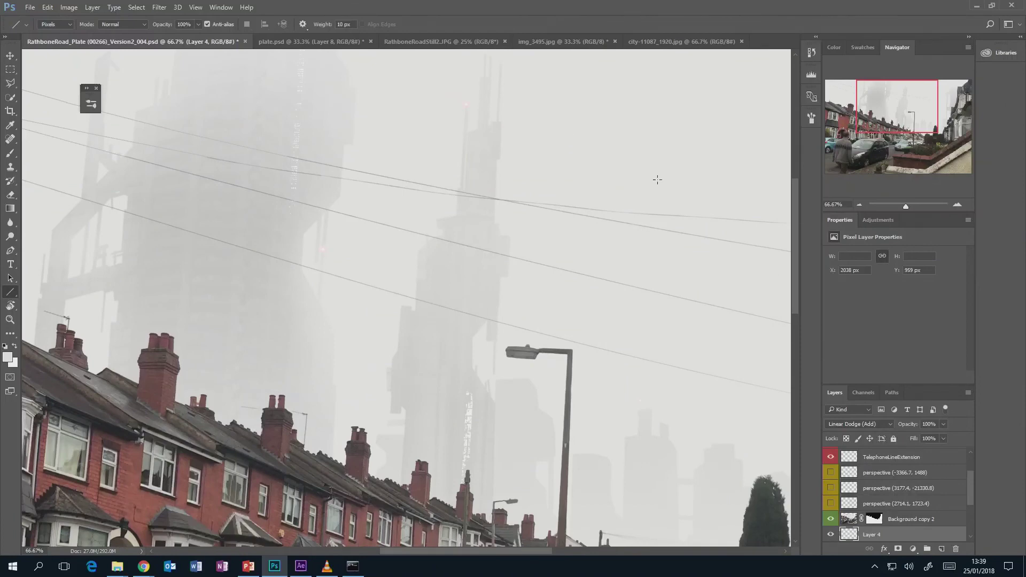
left_click(858, 205)
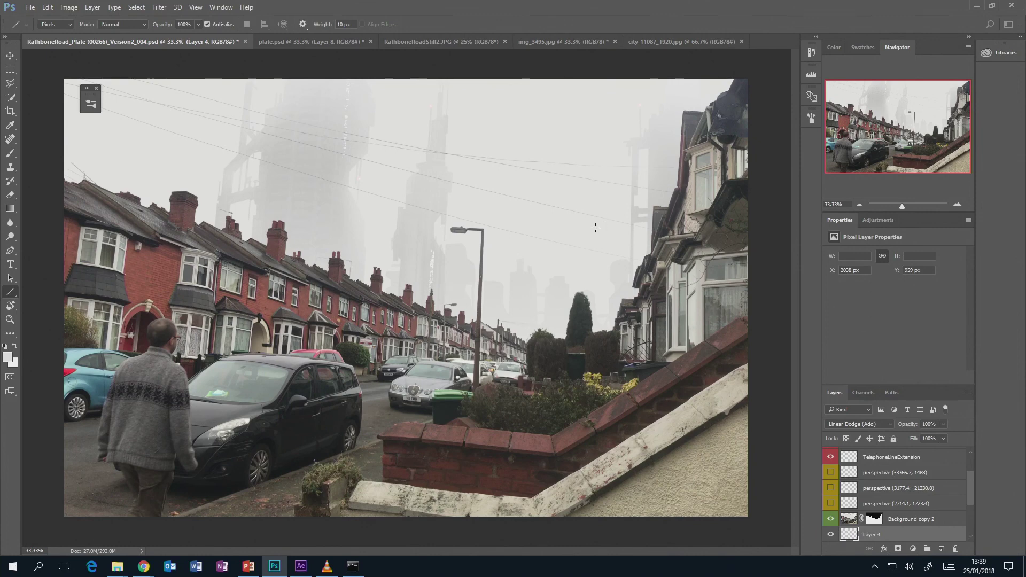
Step: After another composite comparison, hide Layer 8 and add an empty Layer 9 above Layer 7 copy
left_click(320, 38)
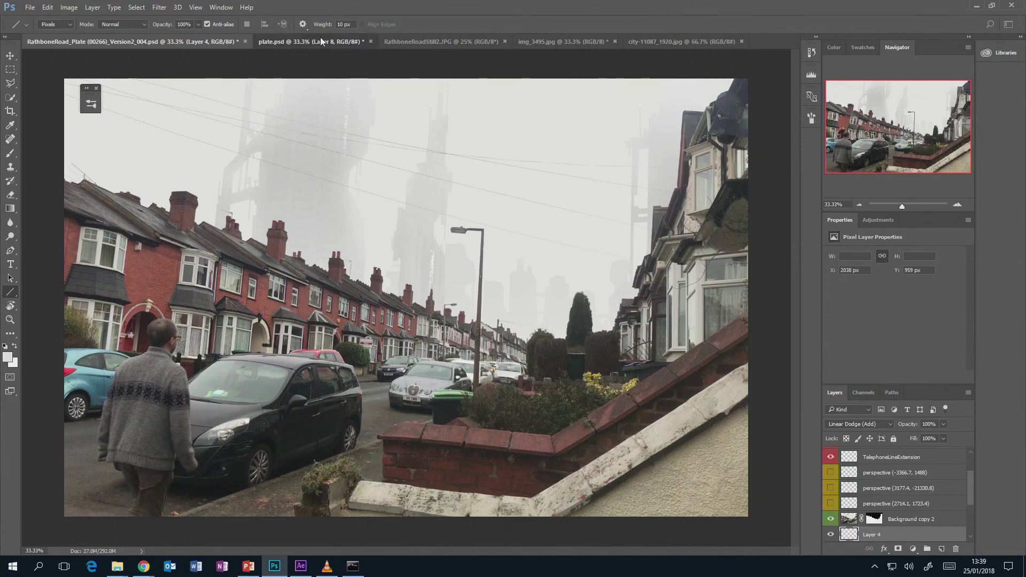
left_click(177, 41)
left_click(295, 42)
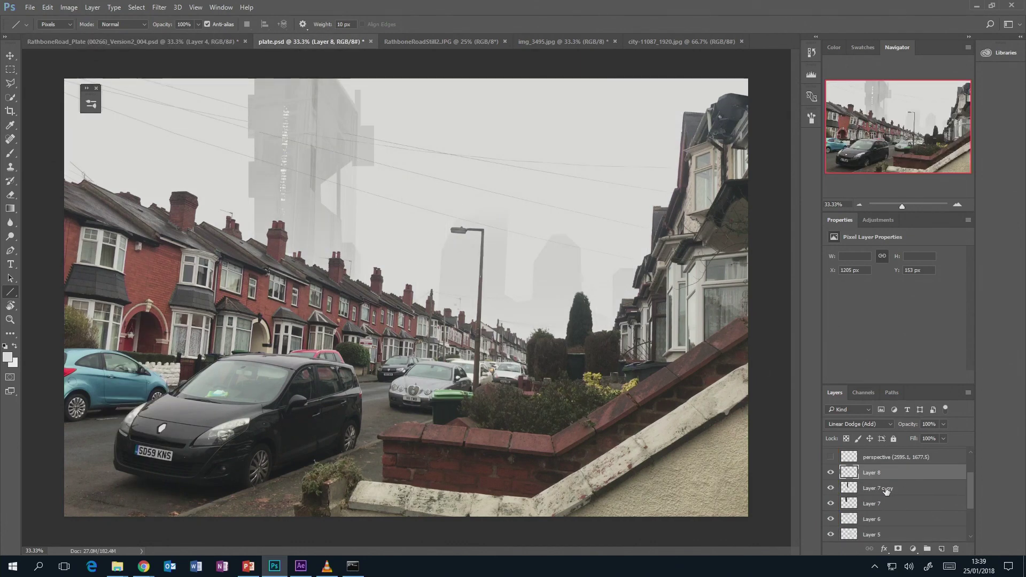
left_click(830, 472)
left_click(830, 487)
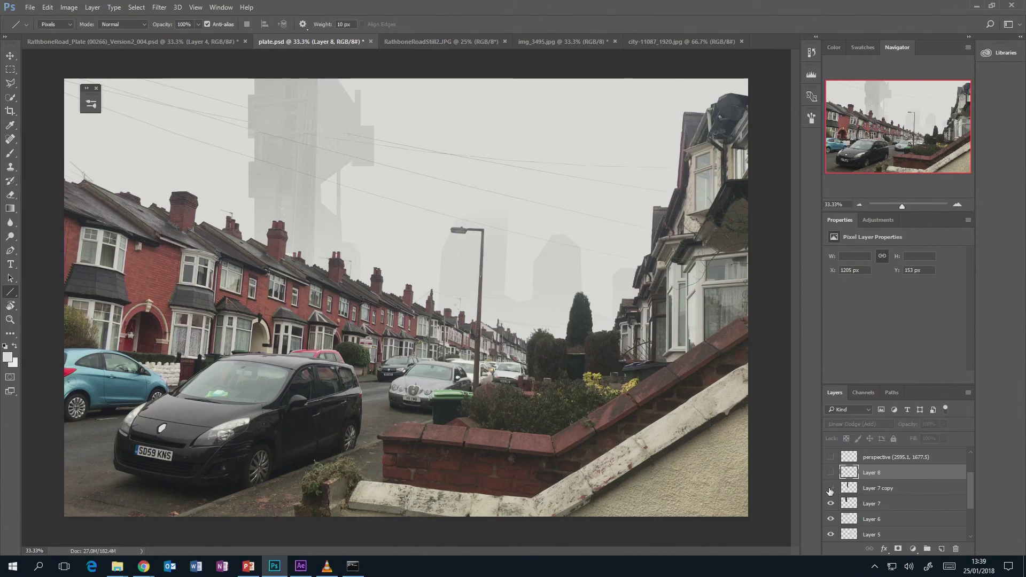
left_click(881, 493)
left_click(941, 548)
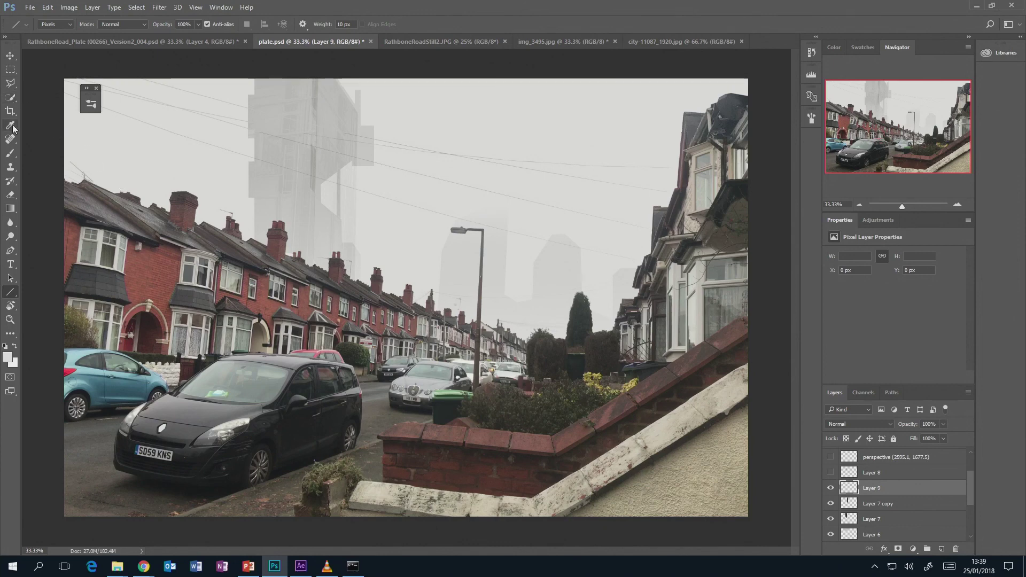
Step: Paint faint haze over the grey tower on Layer 9 with a large brush at 19% opacity
left_click(10, 152)
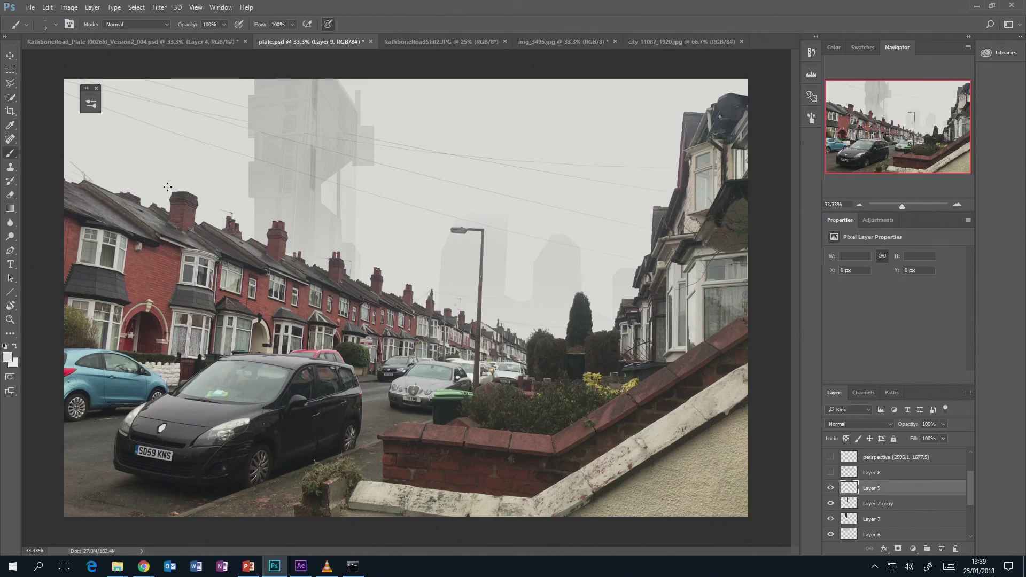
key("bracketright")
key("bracketright")
key("bracketright")
left_click(812, 116)
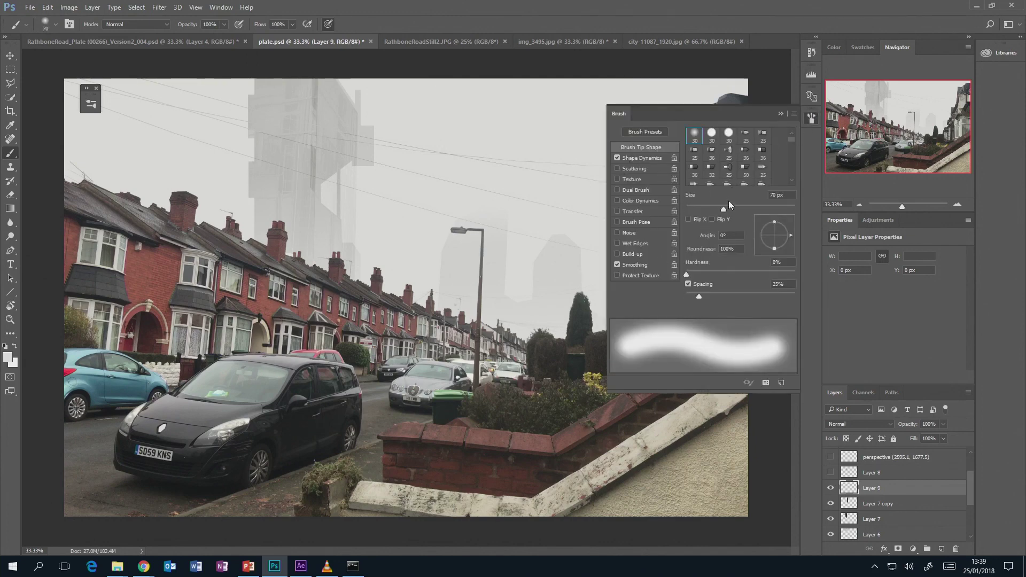
left_click_drag(738, 209, 782, 209)
left_click(810, 118)
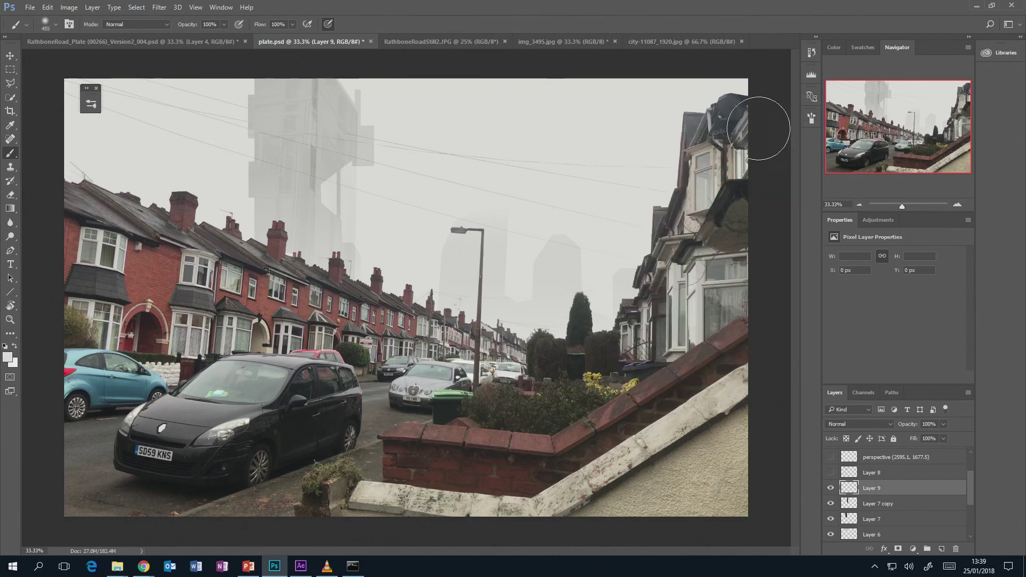
key("bracketleft")
key("bracketleft")
key("bracketleft")
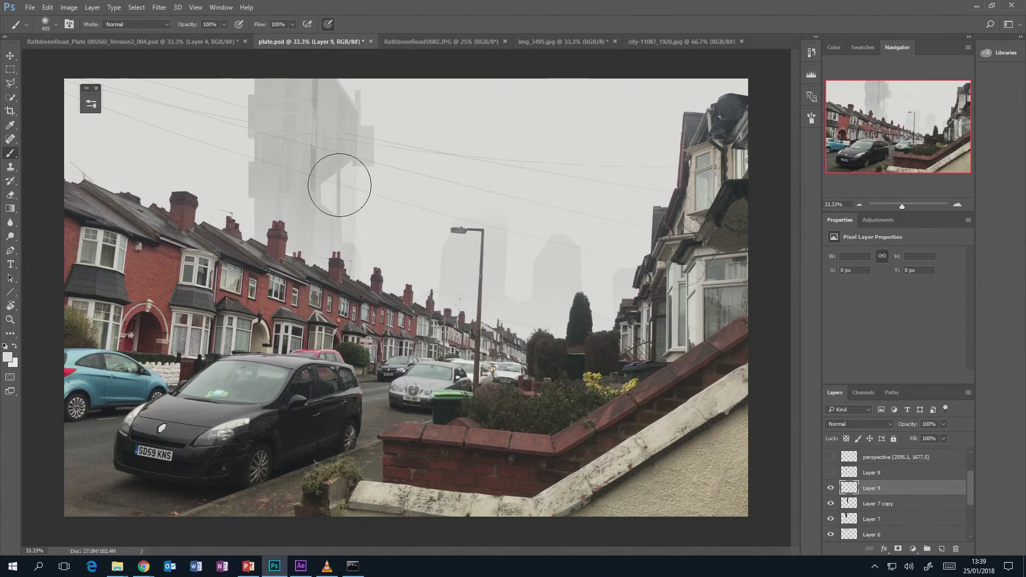
left_click(224, 24)
left_click_drag(186, 39, 185, 40)
mouse_move(242, 180)
left_mouse_down()
mouse_move(238, 95)
mouse_move(315, 195)
mouse_move(372, 165)
mouse_move(381, 136)
left_mouse_up()
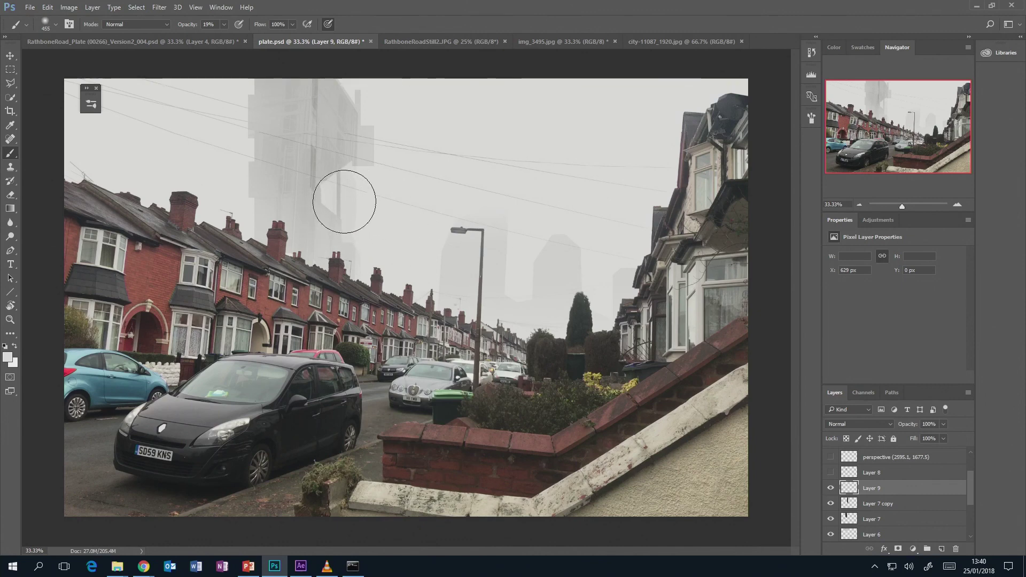
left_click_drag(974, 488, 971, 503)
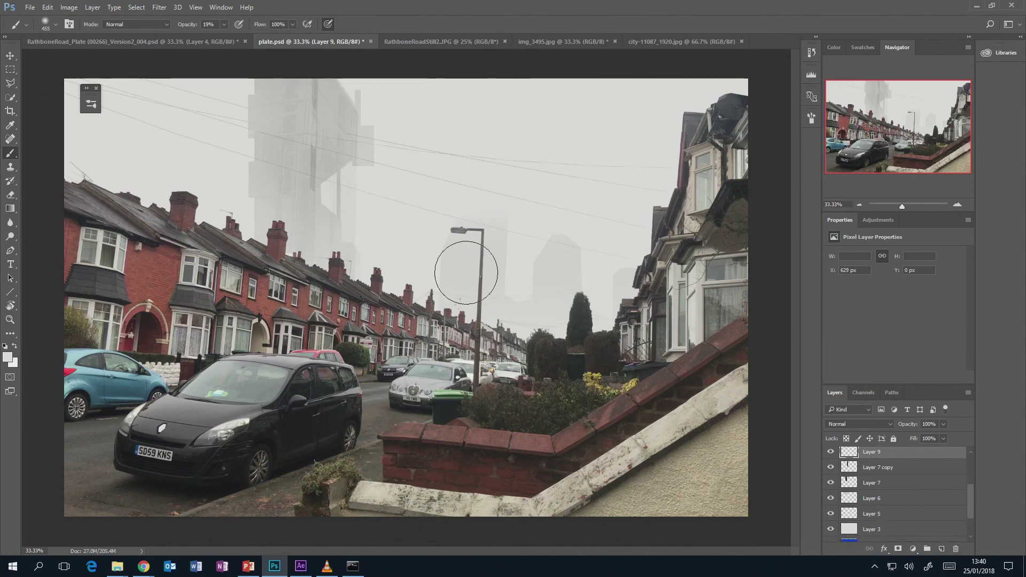
Step: Paint more haze over the tower's upper area and compare the grey building layers
left_click_drag(323, 208, 280, 104)
left_click(832, 467)
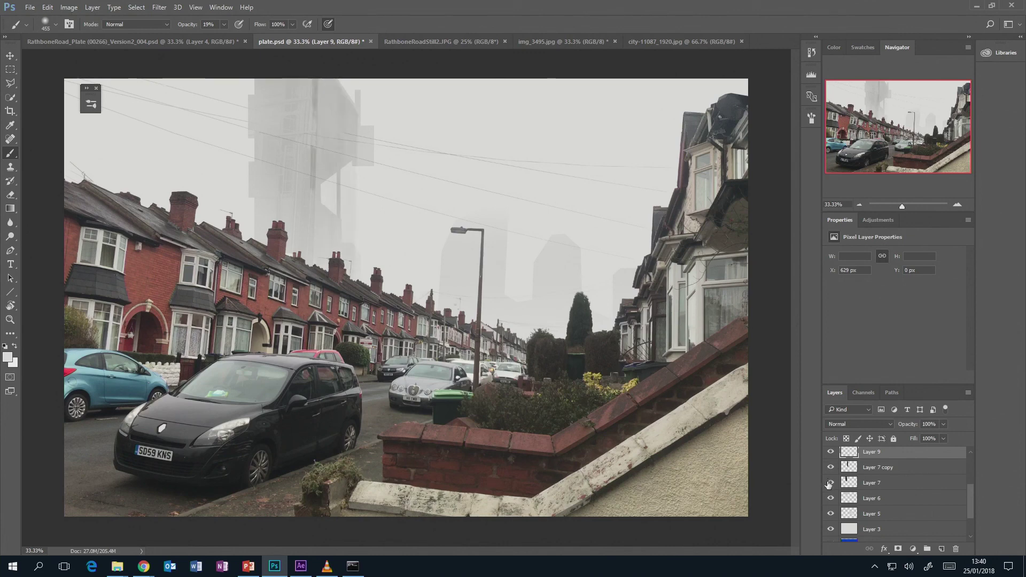
left_click(831, 482)
Step: Merge Layer 7 copy, Layer 7 and Layer 6 into a single layer
left_click(831, 499)
left_click(878, 468)
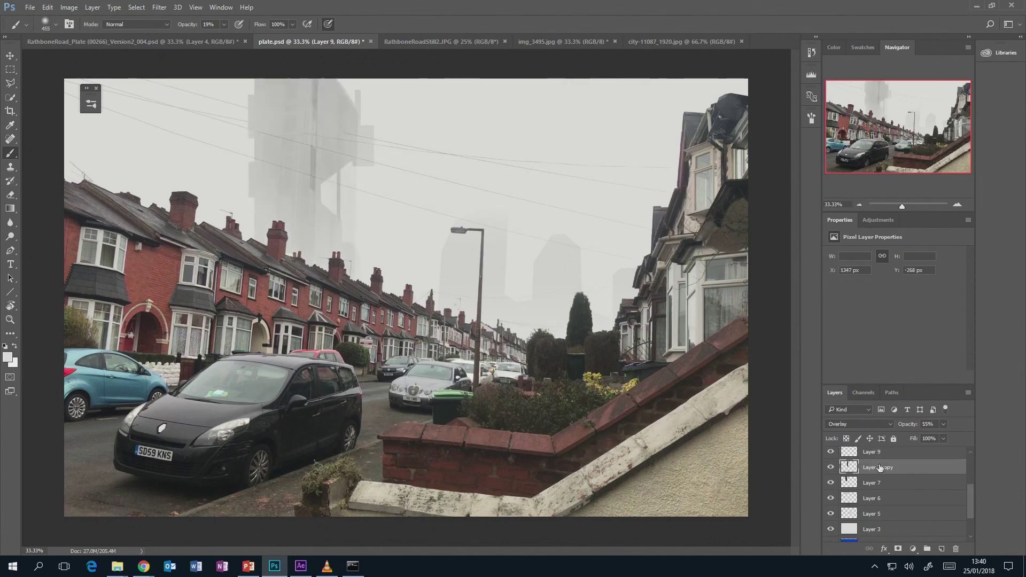
left_click(889, 503, "shift")
key("ctrl+e")
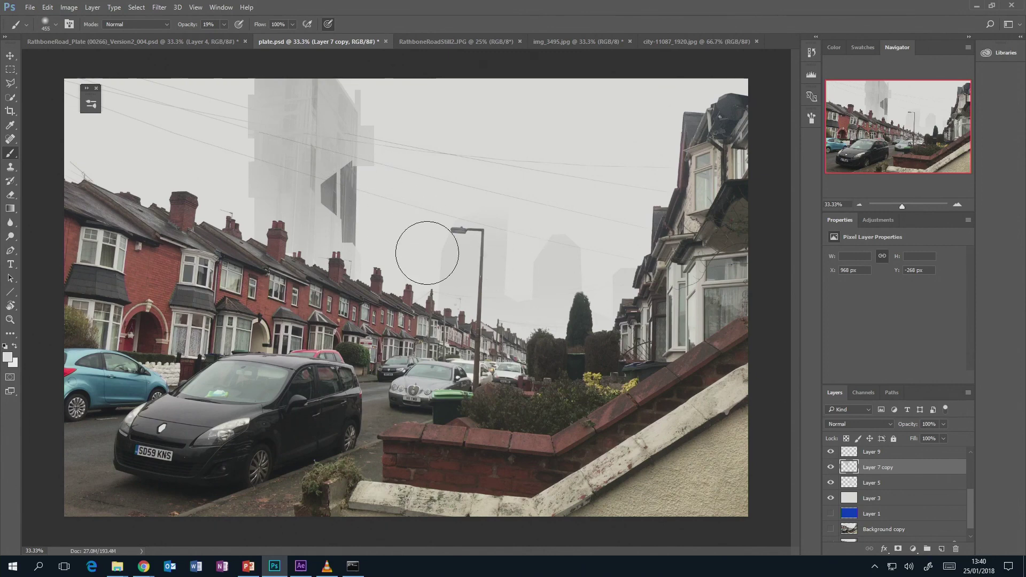
left_click(161, 41)
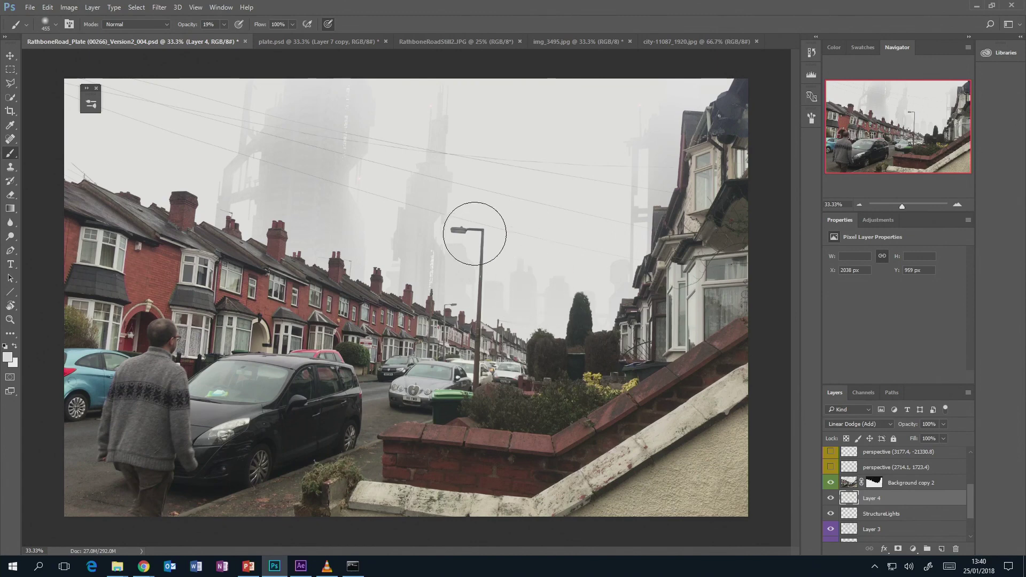
left_click(290, 36)
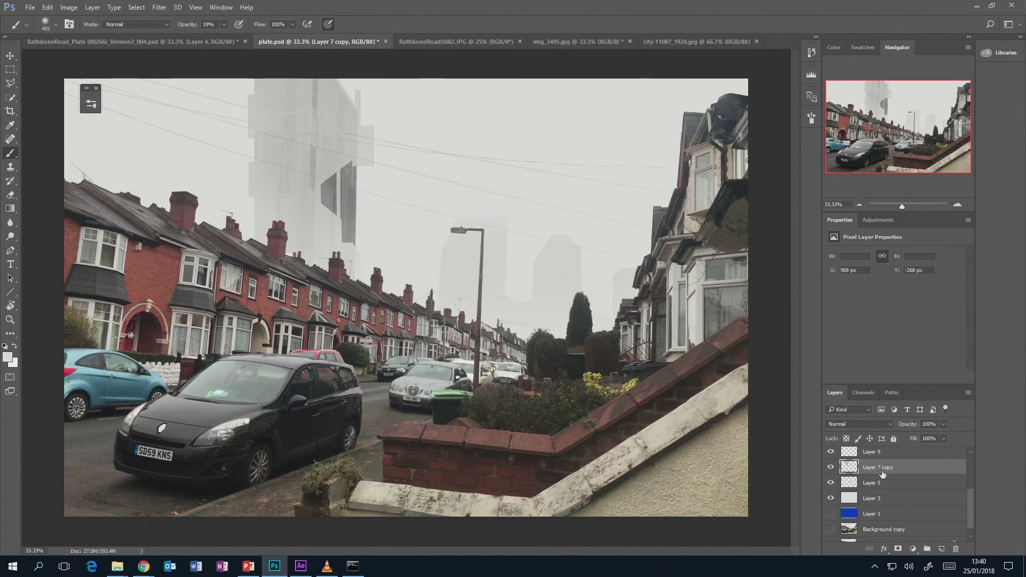
Step: Preview the Alpha 1 mask in RathboneRoad_Plate's Channels, then hide it and return to Layers
left_click_drag(970, 519, 973, 450)
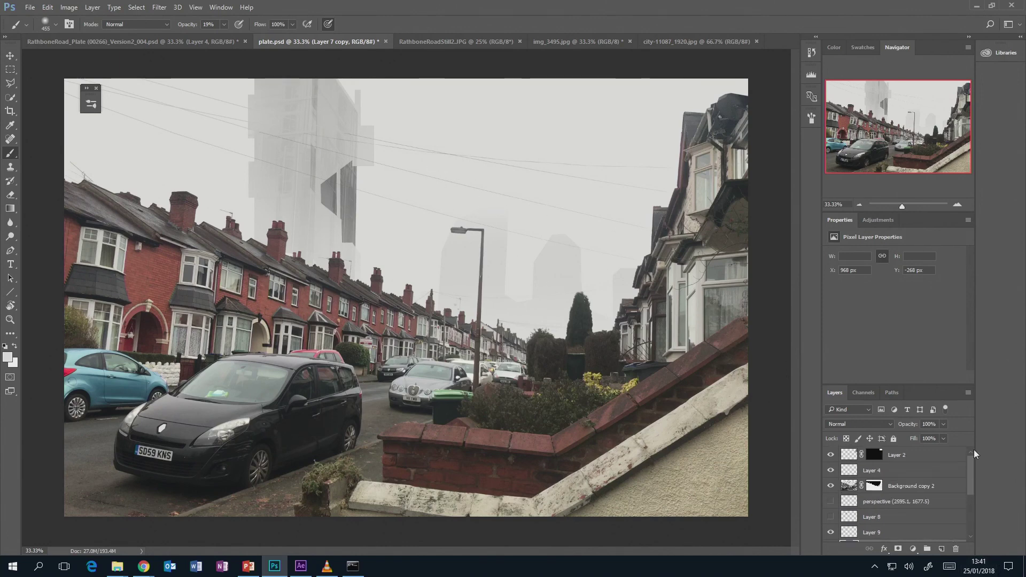
left_click(862, 392)
left_click(834, 393)
left_click(153, 41)
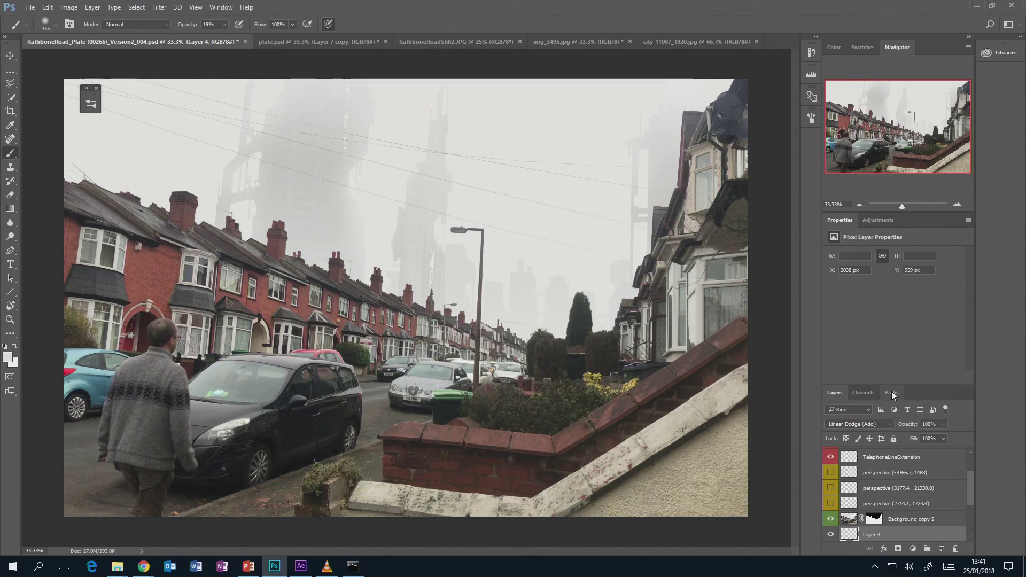
left_click(863, 393)
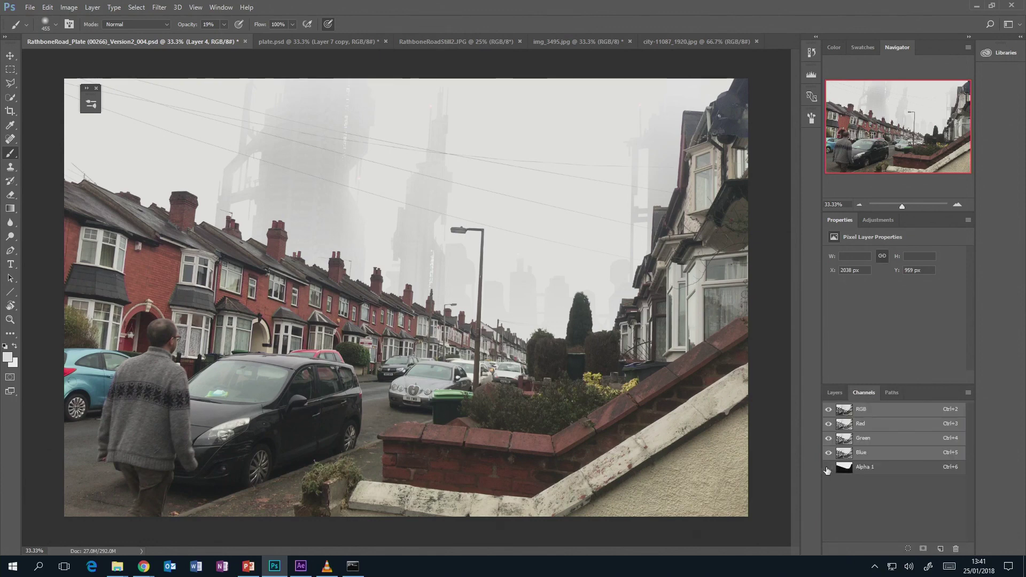
left_click(827, 467)
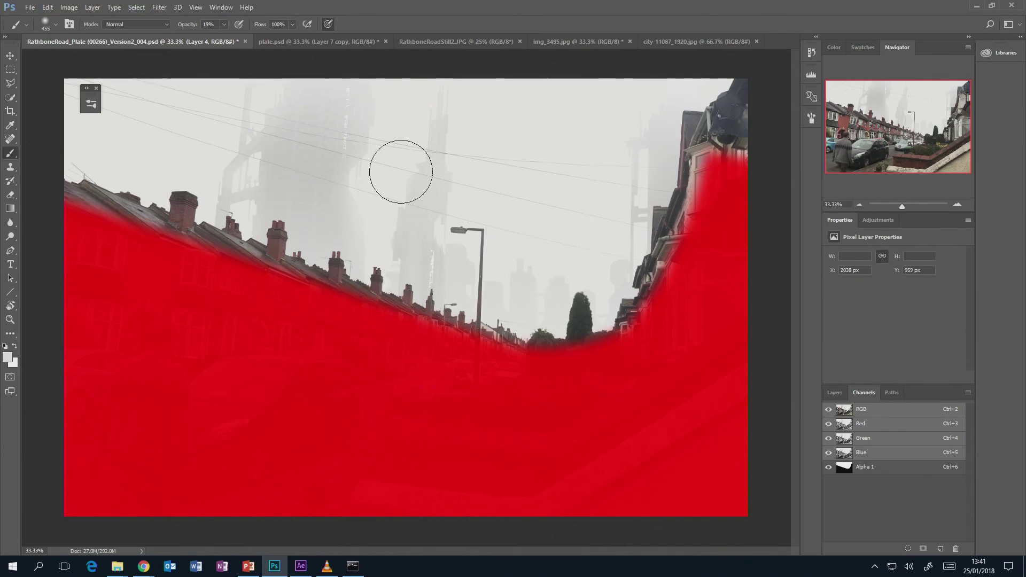
left_click(827, 466)
left_click(834, 392)
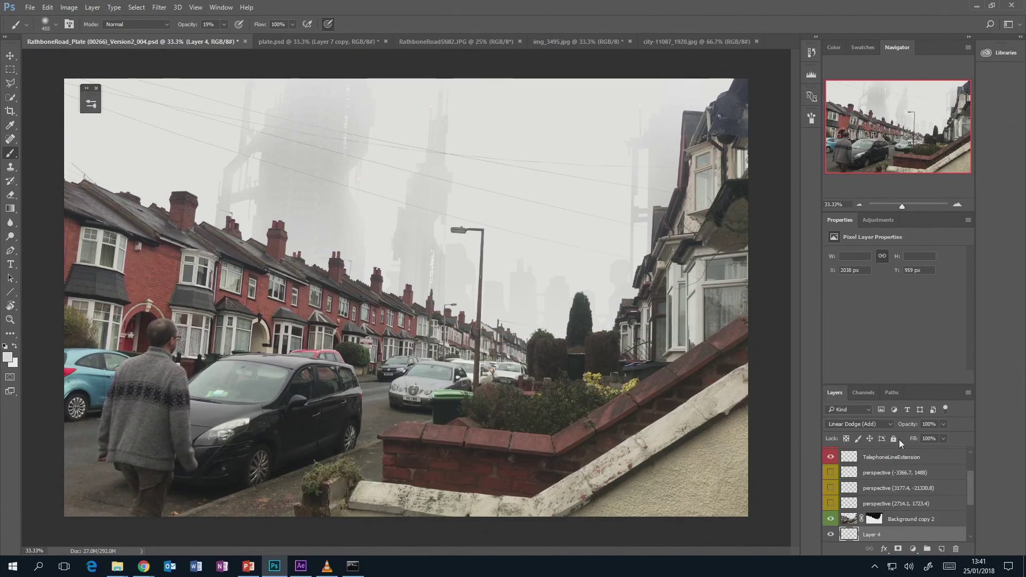
scroll(972, 479, "up", 2)
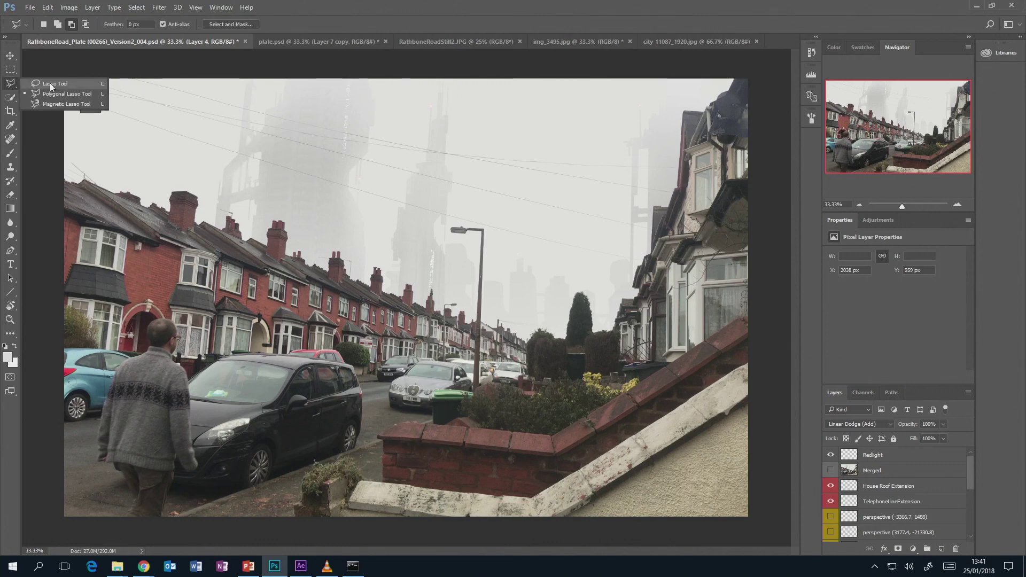
Step: Lasso the sky along the left roofline, rooftops and right-hand house edge
left_click_drag(10, 84, 48, 82)
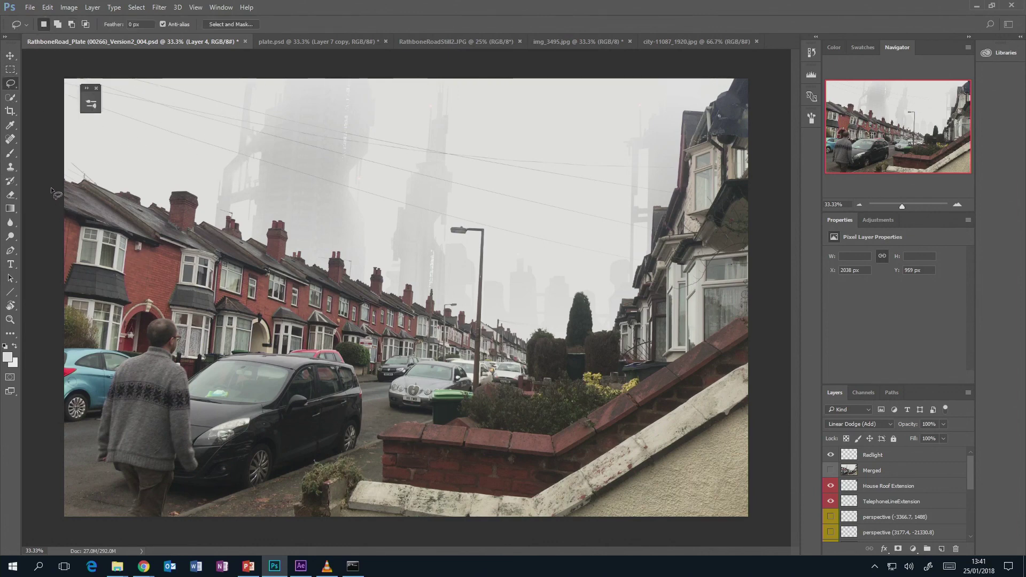
left_click_drag(55, 192, 260, 262)
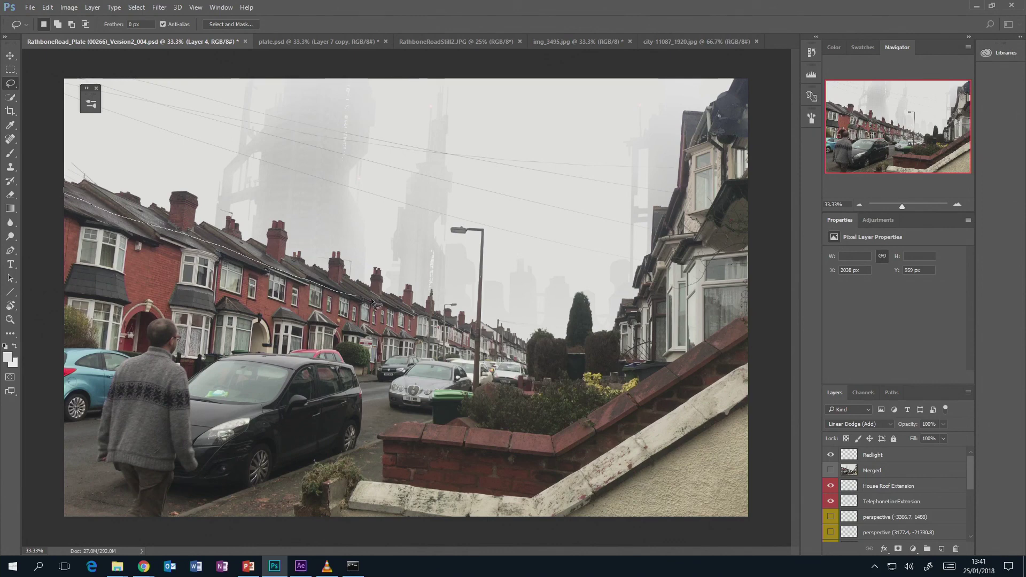
left_click_drag(466, 331, 533, 352)
mouse_move(702, 193)
left_mouse_down()
mouse_move(761, 75)
mouse_move(76, 62)
left_mouse_up()
left_click_drag(44, 97, 33, 197)
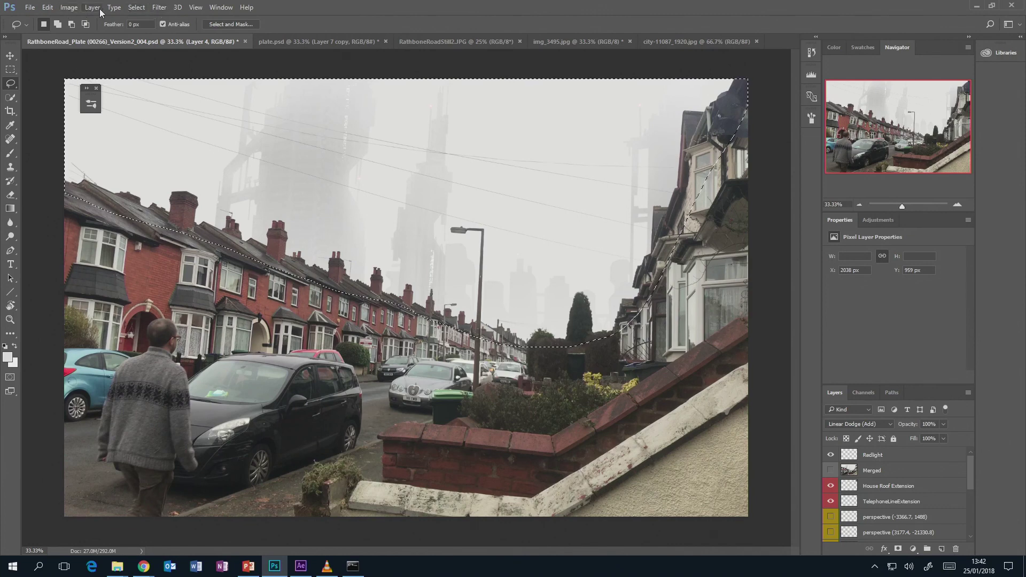
Step: Feather the sky selection by 30 pixels
left_click(137, 8)
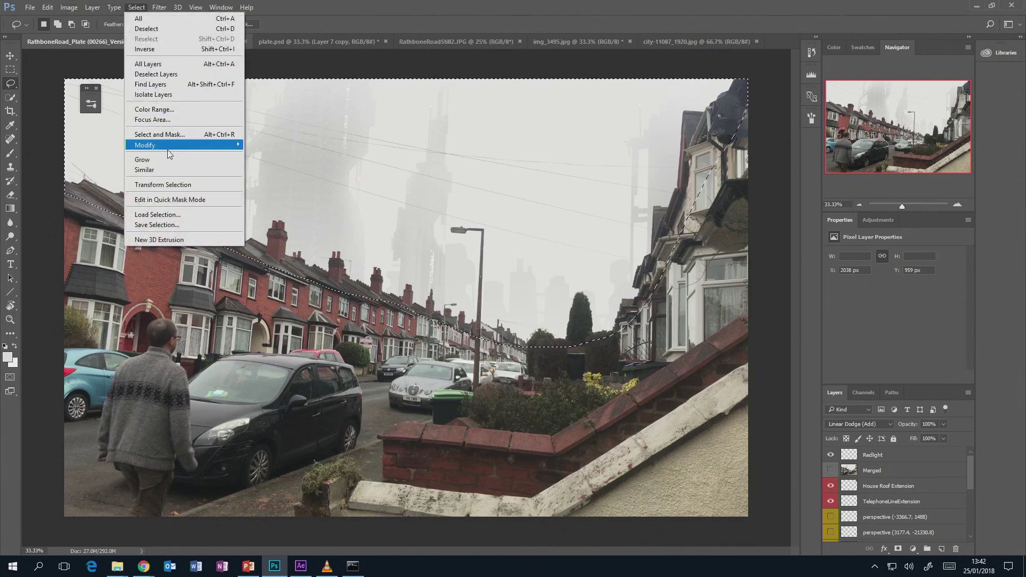
mouse_move(161, 146)
left_click(90, 185)
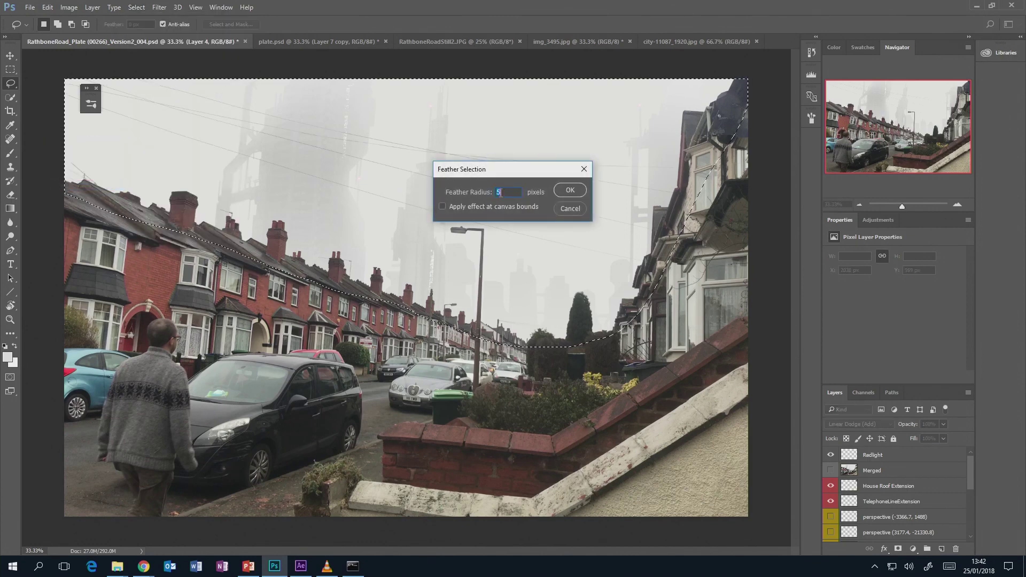
type("30")
left_click(568, 190)
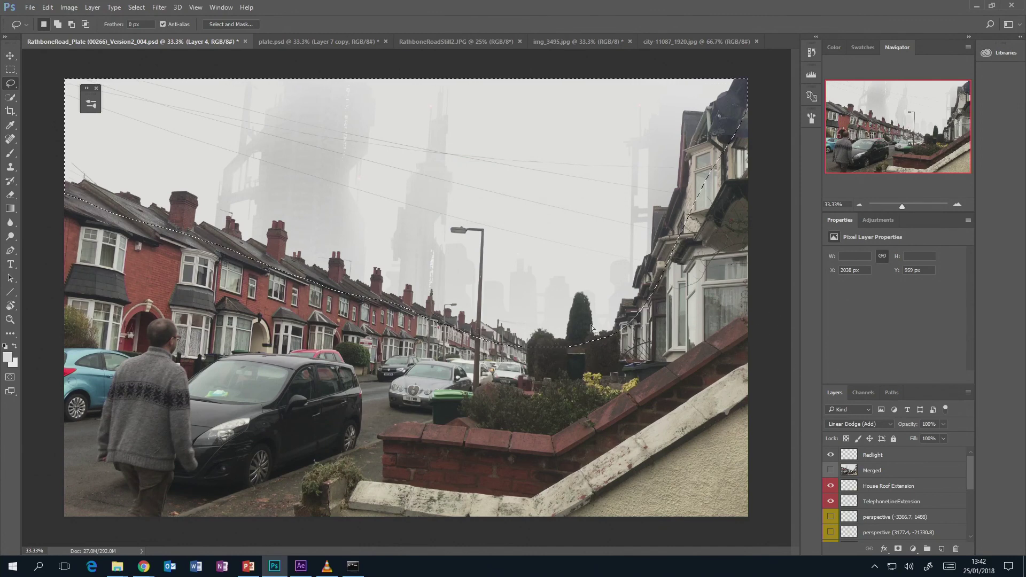
left_click(864, 394)
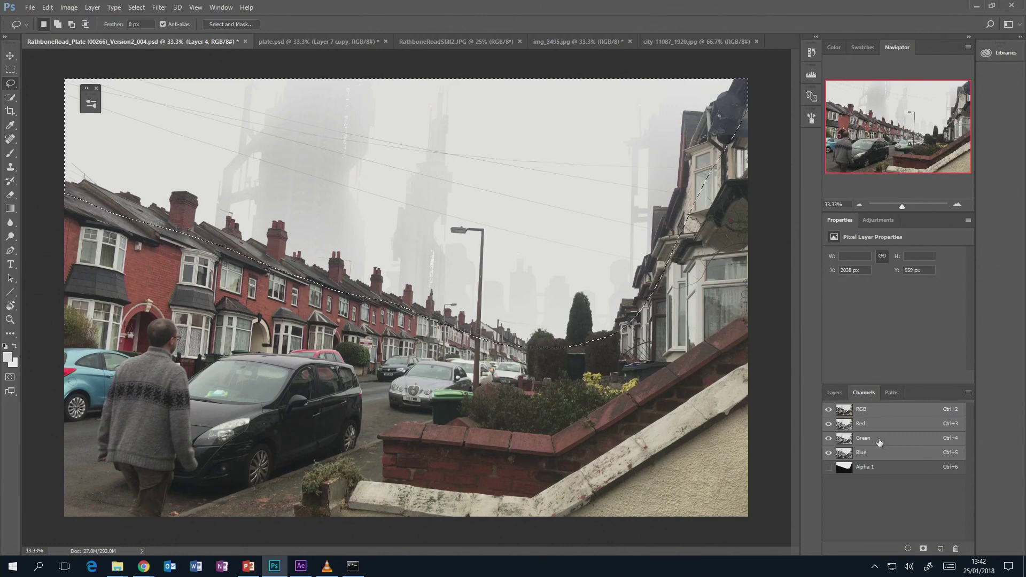
left_click(923, 549)
left_click(829, 481)
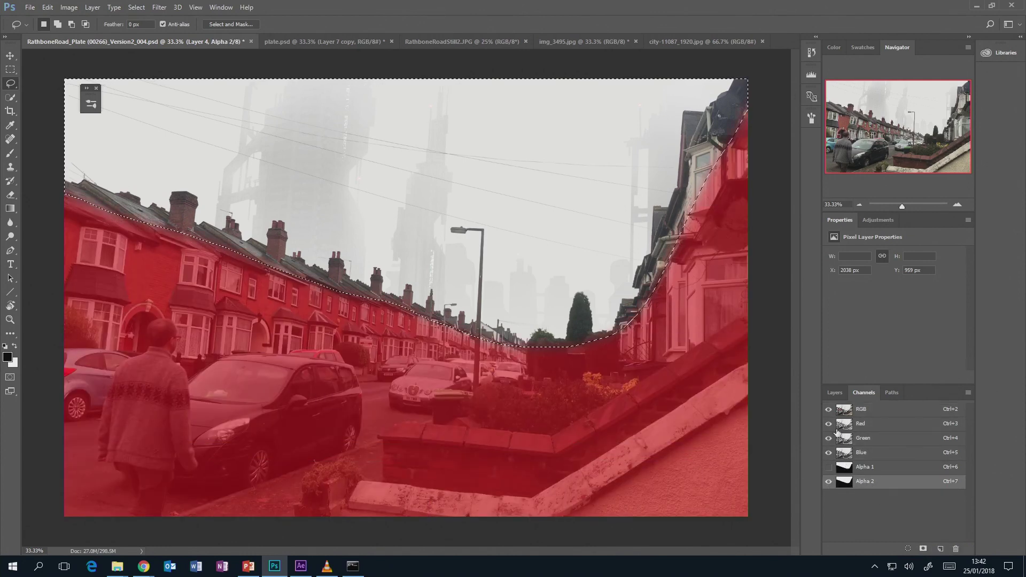
left_click(828, 409)
key("ctrl+d")
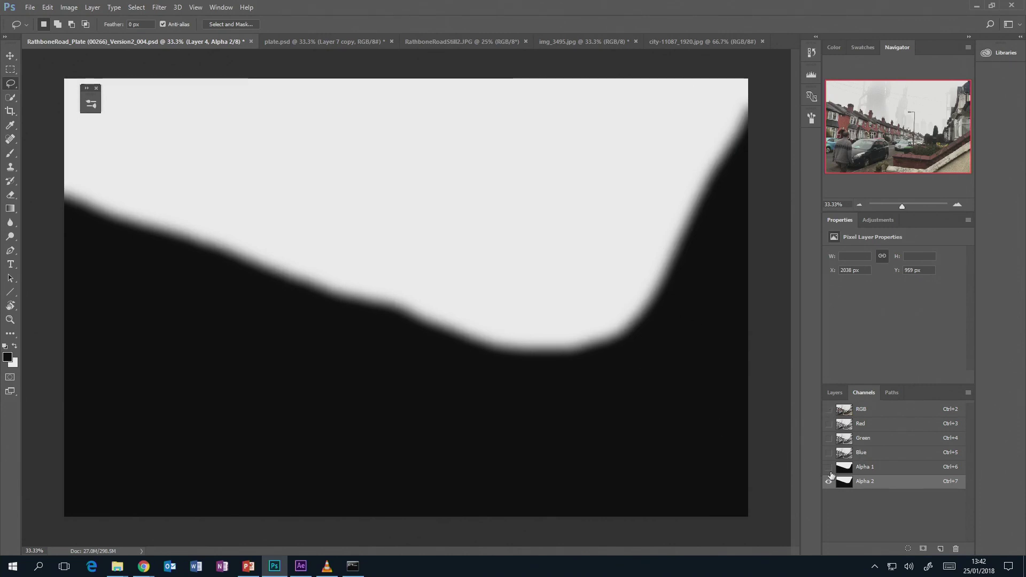
left_click(829, 468)
left_click(828, 481)
left_click(829, 408)
left_click_drag(890, 480, 951, 548)
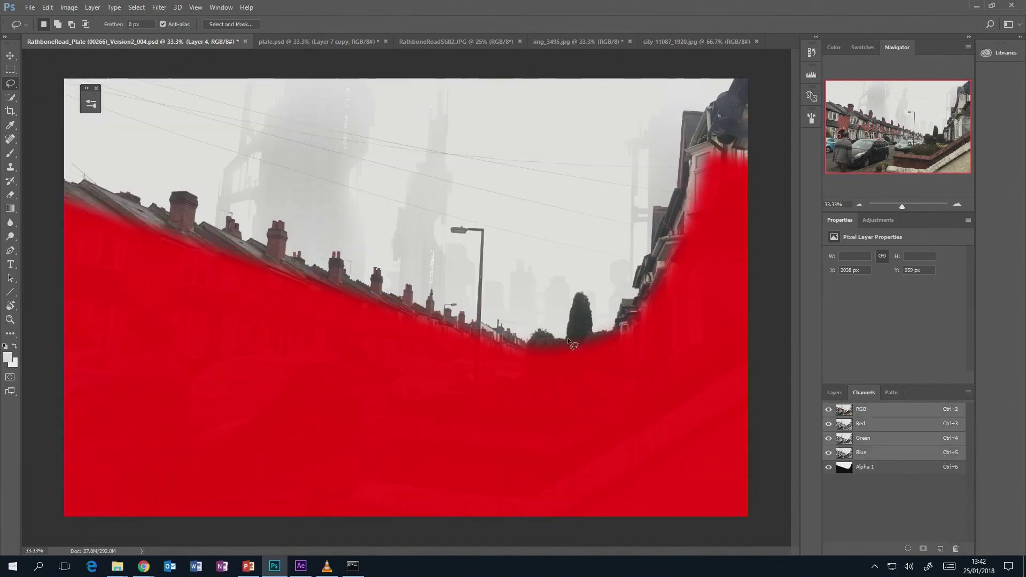
left_click(829, 468)
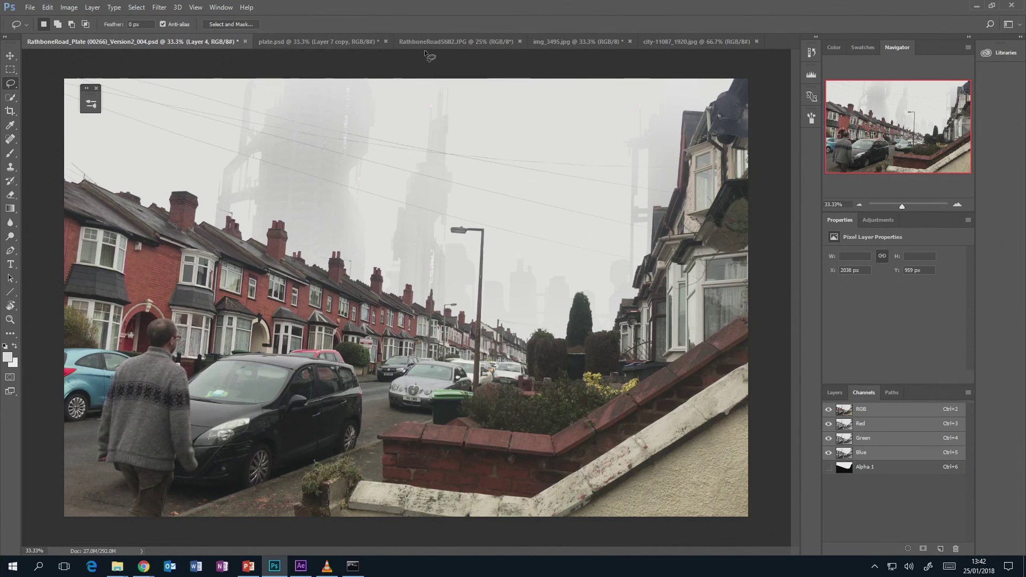
Step: In plate.psd, delete the old Alpha 1 channel and lasso the sky above the rooftops
left_click(341, 41)
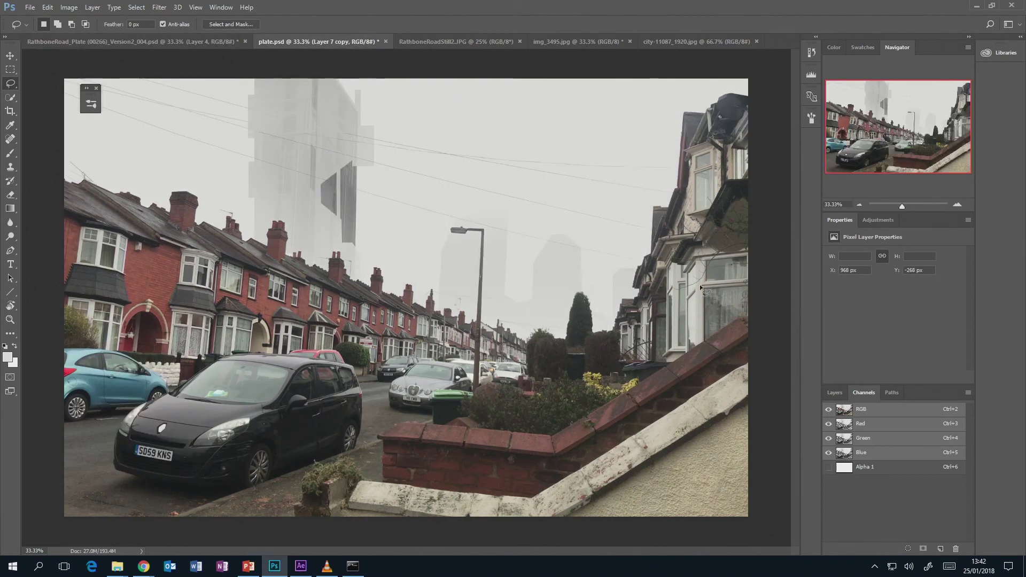
left_click_drag(885, 467, 955, 549)
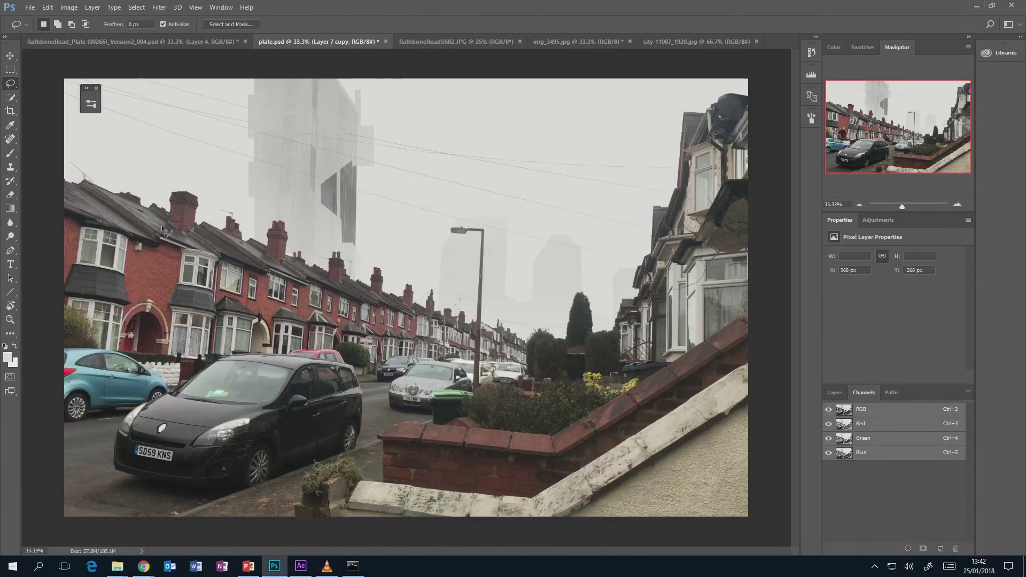
left_click_drag(62, 191, 381, 305)
left_click_drag(494, 345, 566, 344)
mouse_move(659, 282)
left_mouse_down()
mouse_move(153, 58)
mouse_move(45, 61)
left_mouse_up()
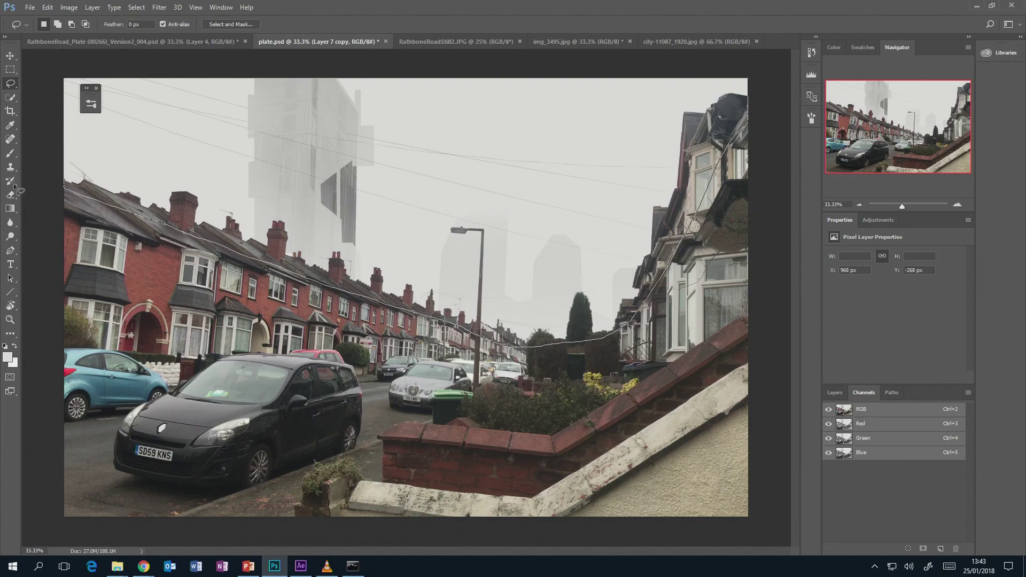
left_click_drag(16, 188, 19, 193)
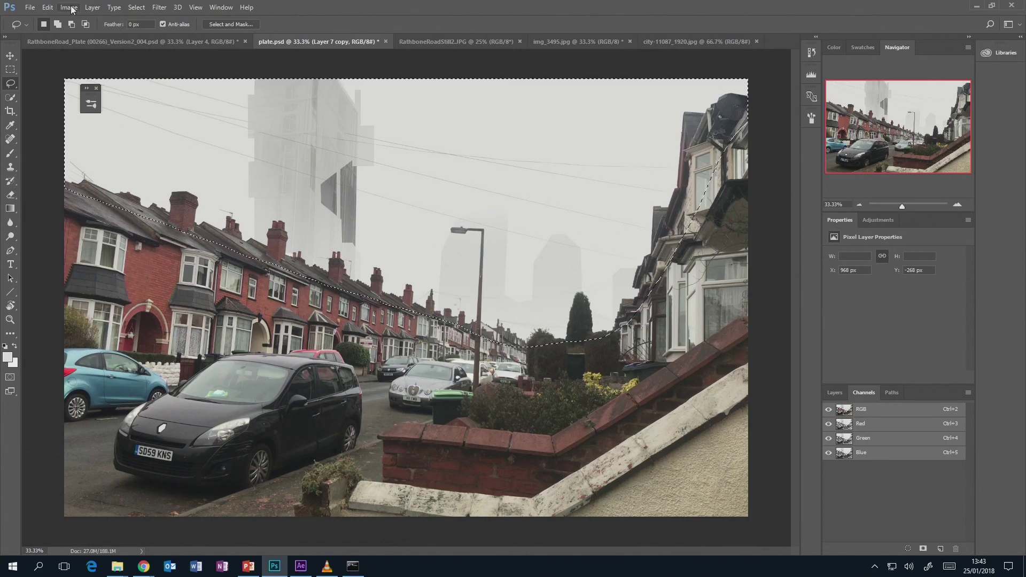
Step: Feather the new sky selection by 30 pixels
left_click(136, 8)
mouse_move(160, 146)
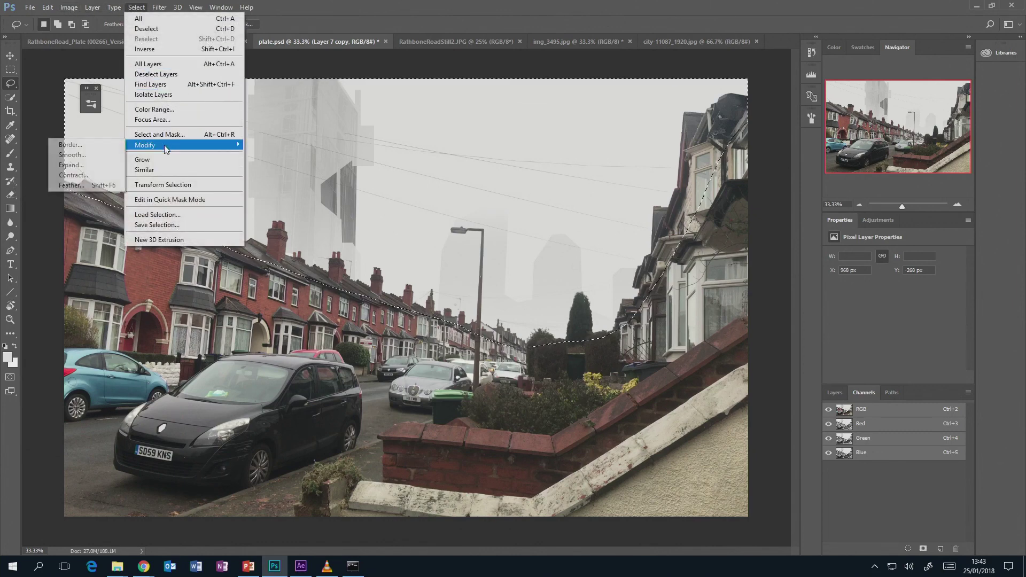
left_click(80, 185)
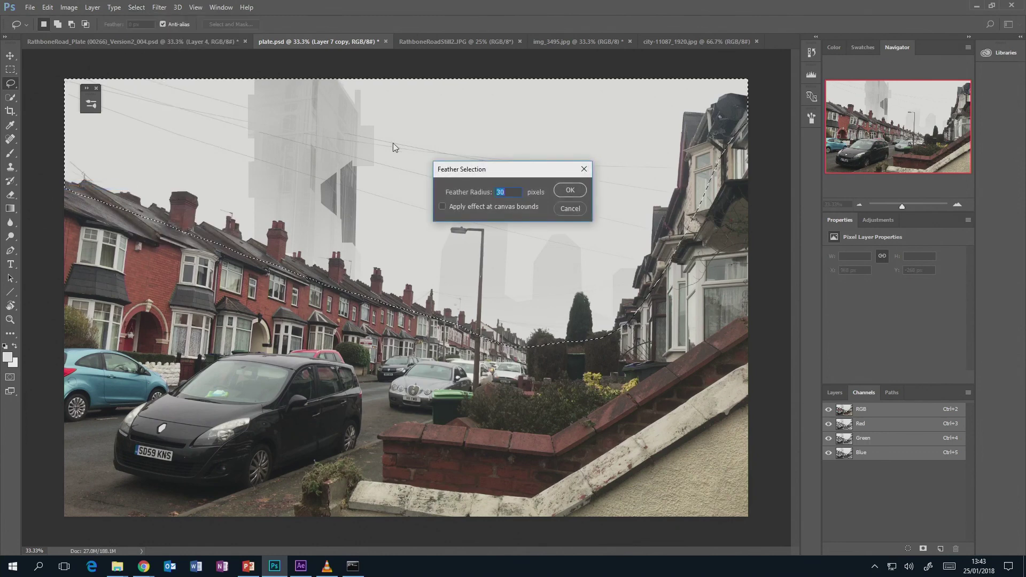
left_click(569, 190)
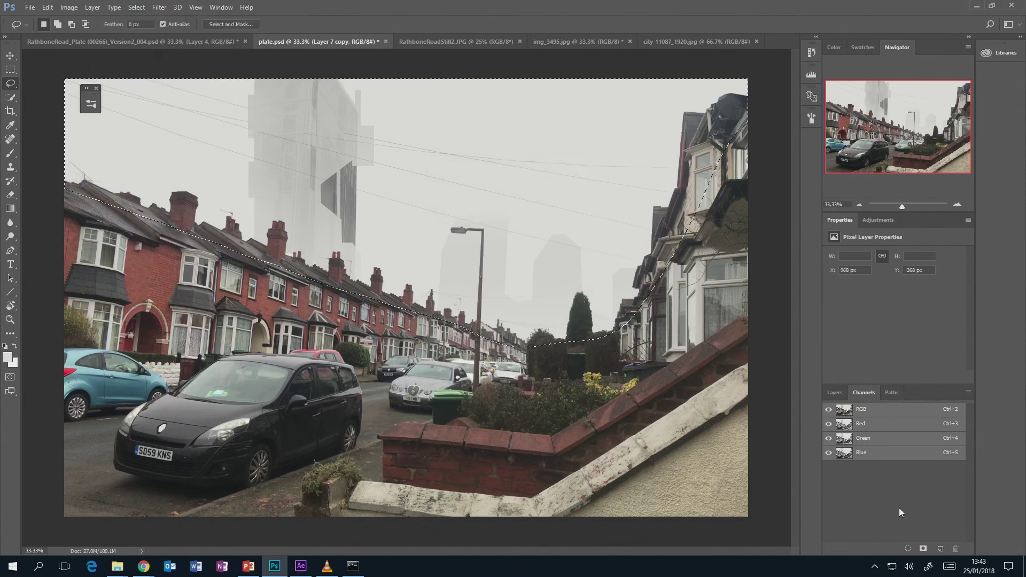
Step: Save the selection as a new Alpha 1 channel, then deselect
left_click(922, 548)
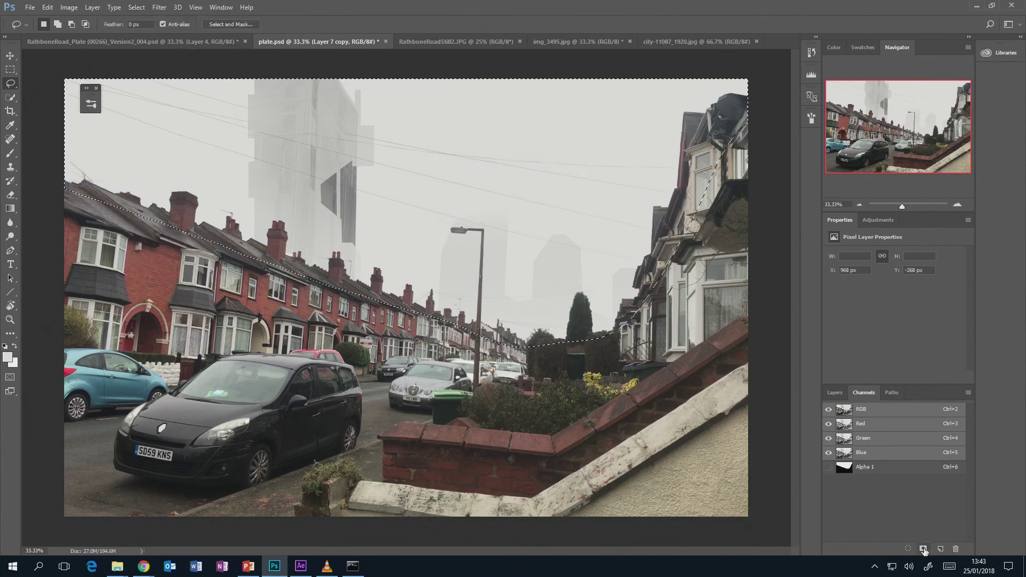
left_click(835, 393)
left_click(864, 393)
key("ctrl+d")
Step: Save the painting as LectureVersion, a 32 bits/pixel Targa, in Lecture > Painting
left_click(29, 7)
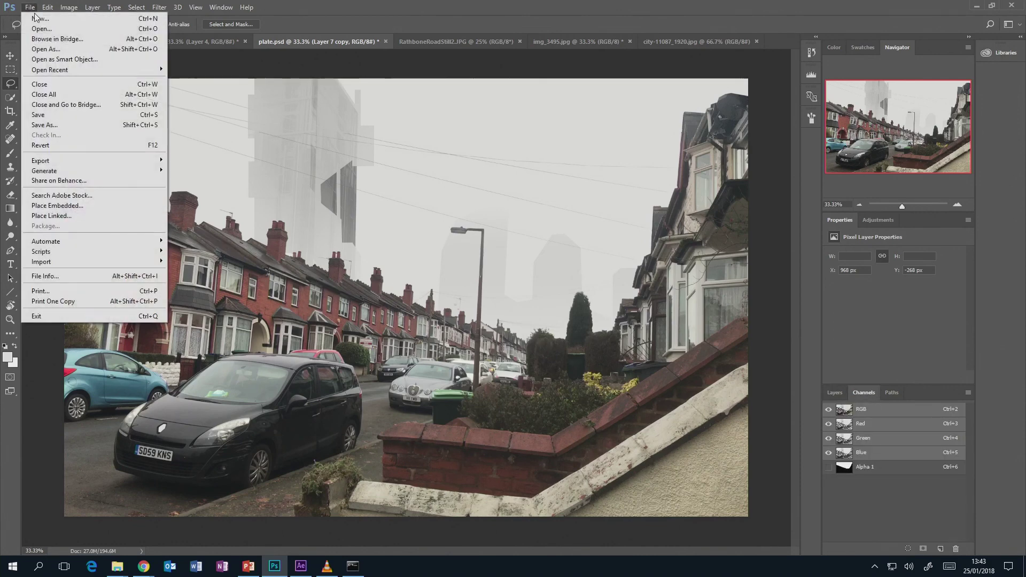
left_click(53, 126)
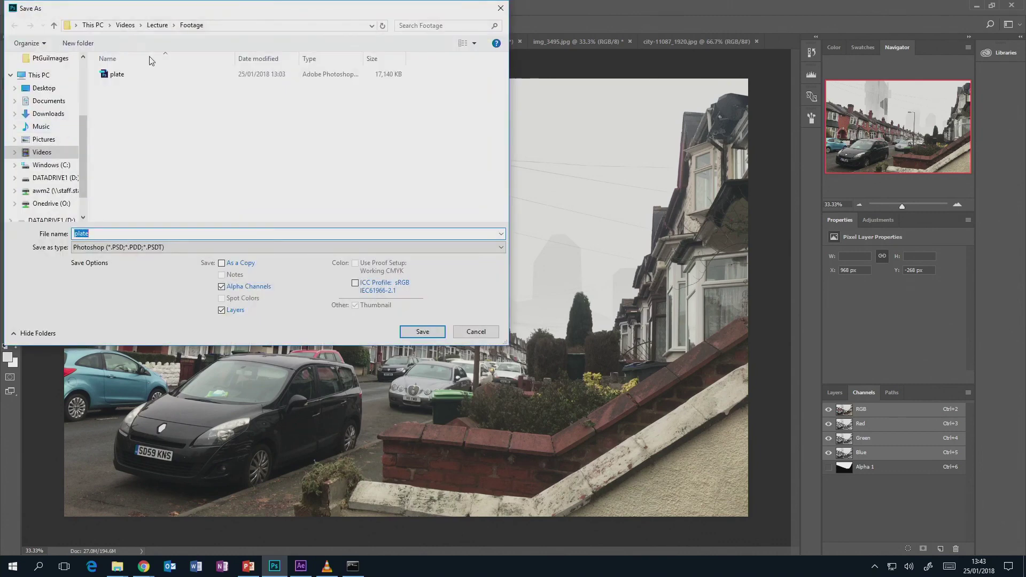
left_click(158, 25)
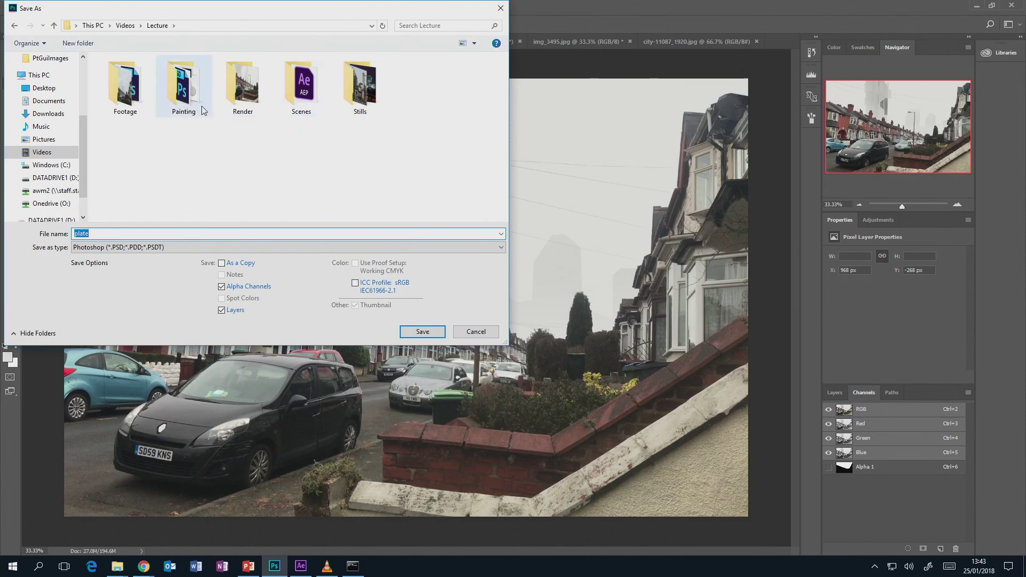
double_click(187, 97)
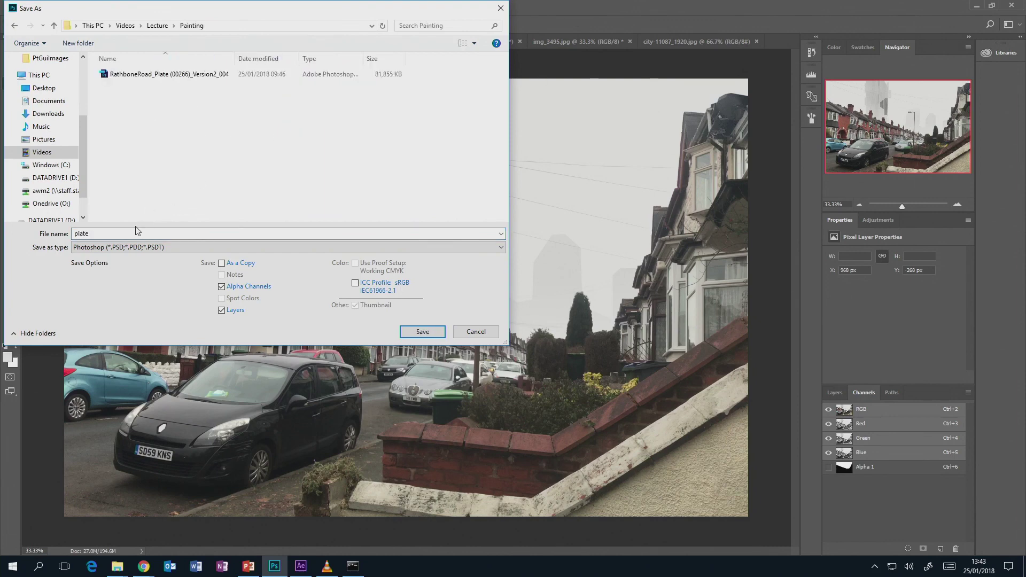
double_click(124, 234)
type("LectureVersion")
left_click(189, 247)
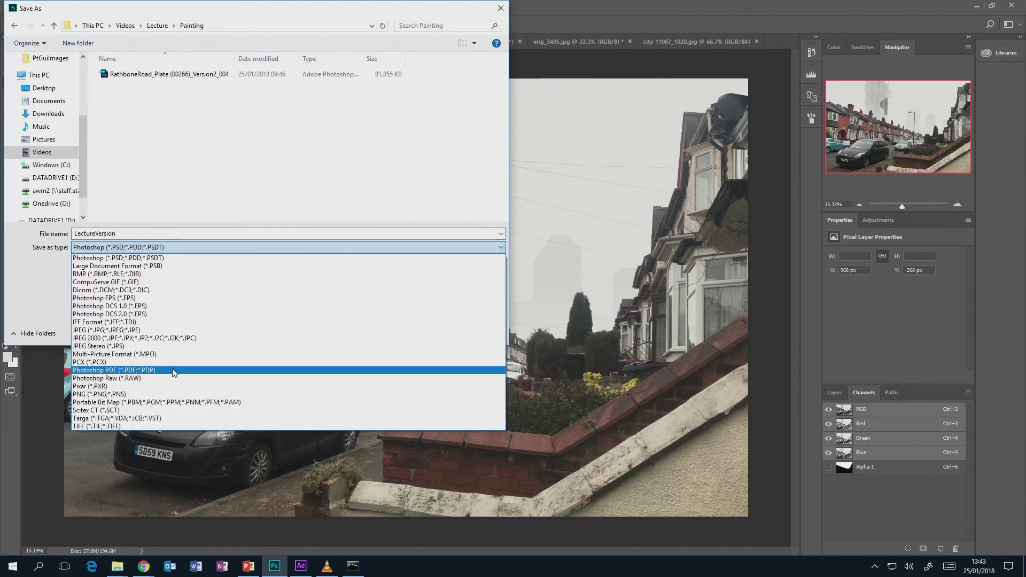
left_click(152, 425)
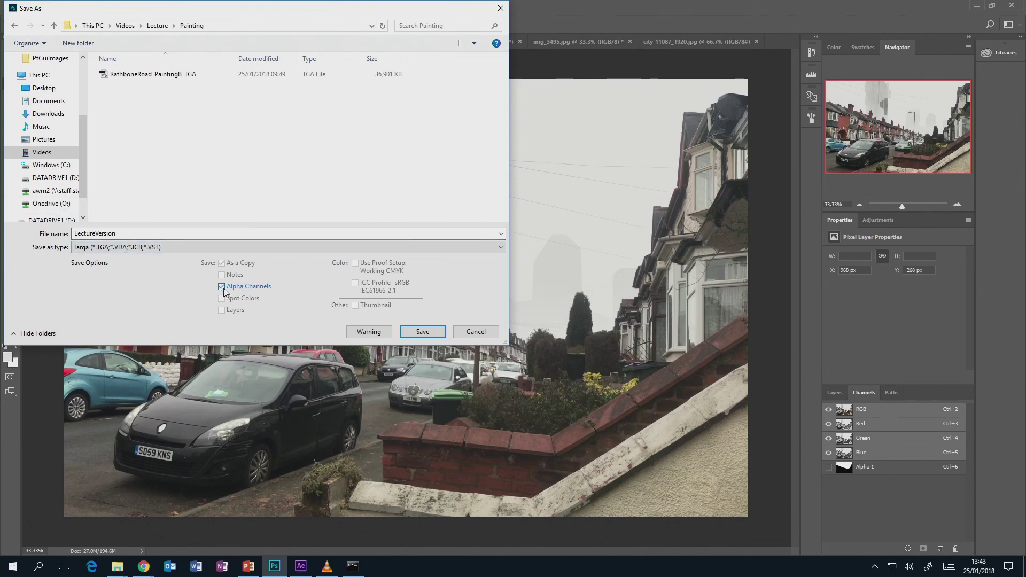
left_click(422, 332)
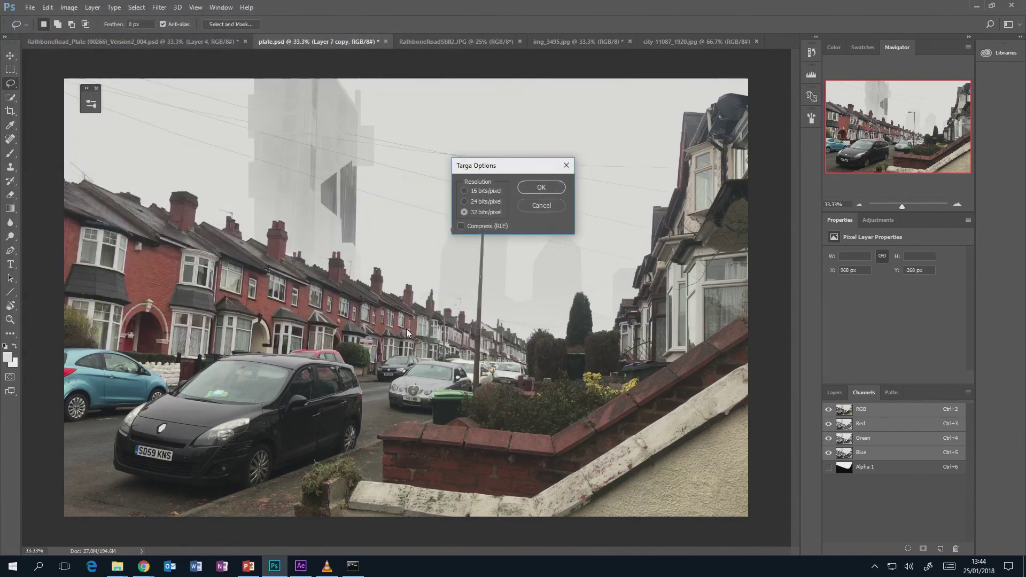
left_click(563, 188)
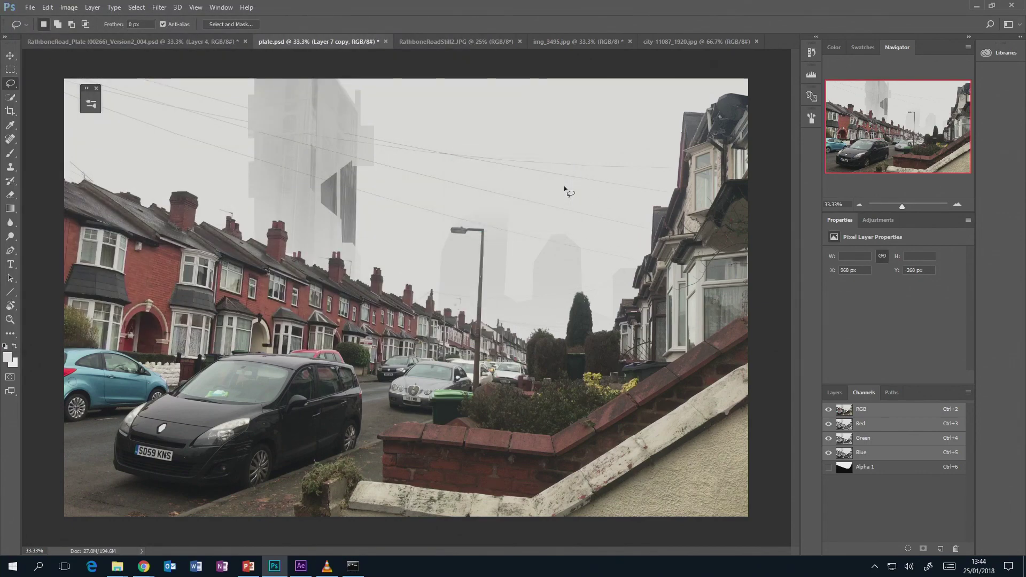
Step: In After Effects, close the current composition and start a new, empty project
left_click(300, 566)
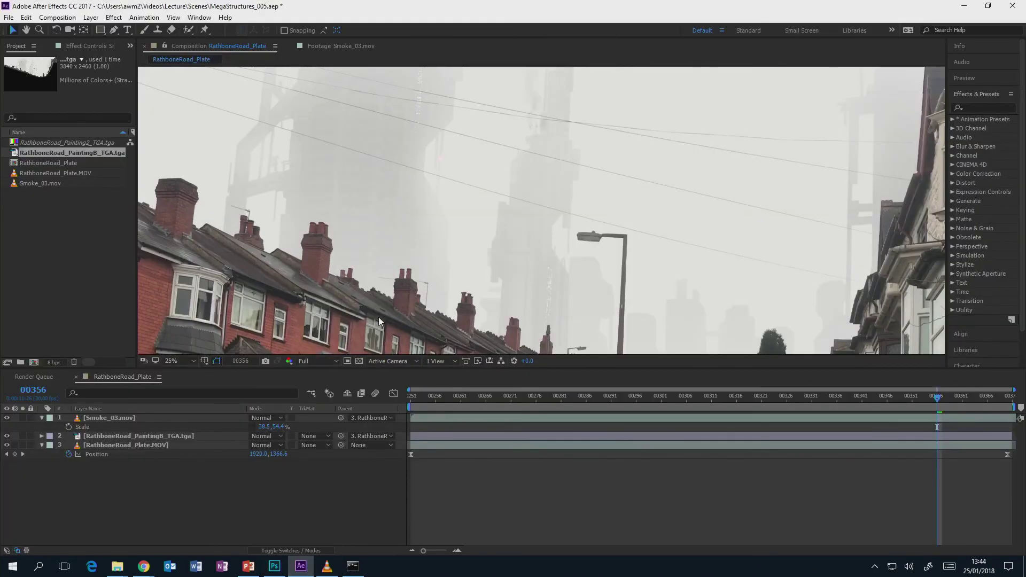
scroll(378, 316, "down", 1)
left_click_drag(503, 257, 451, 207)
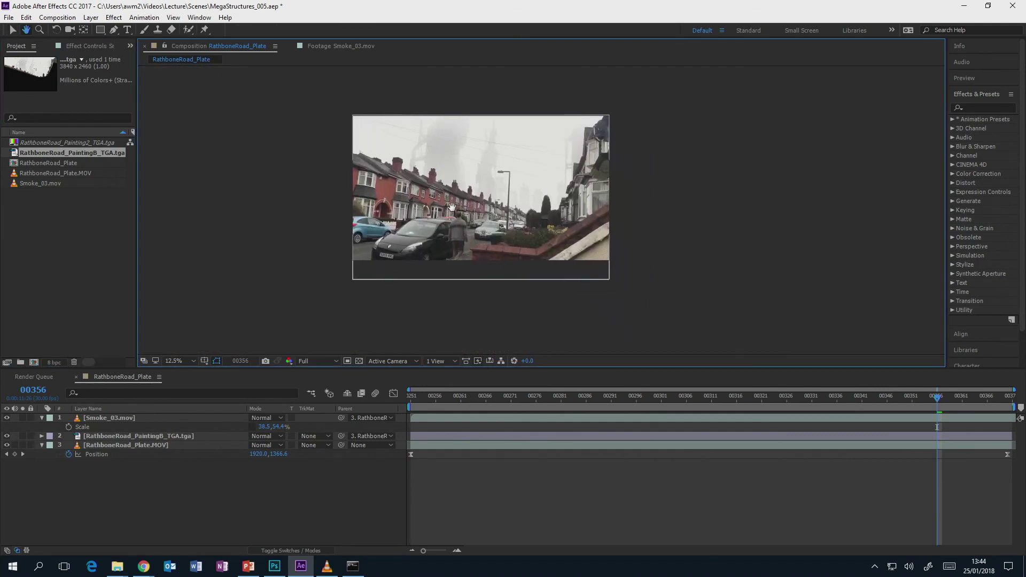
key("v")
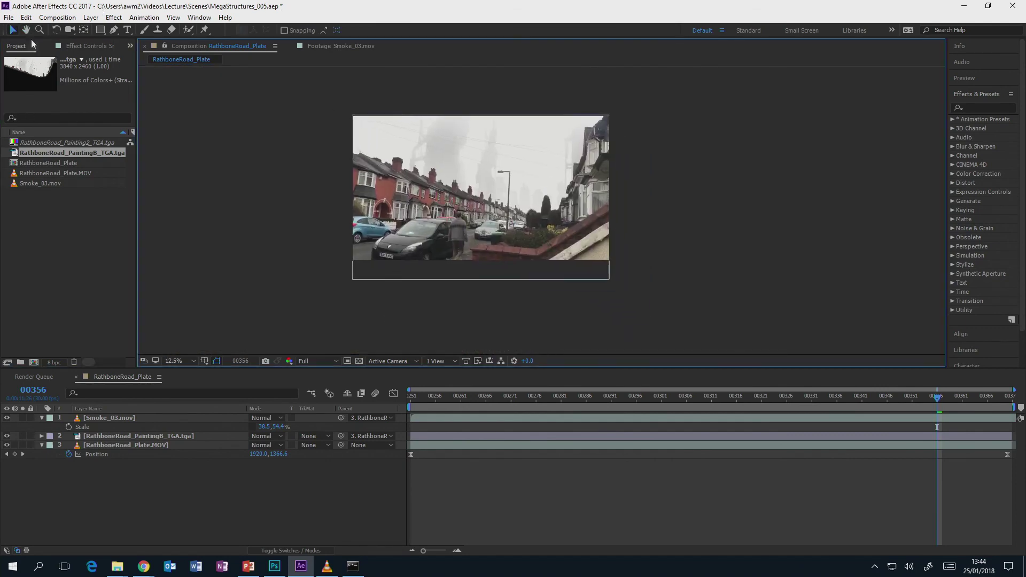
left_click(8, 17)
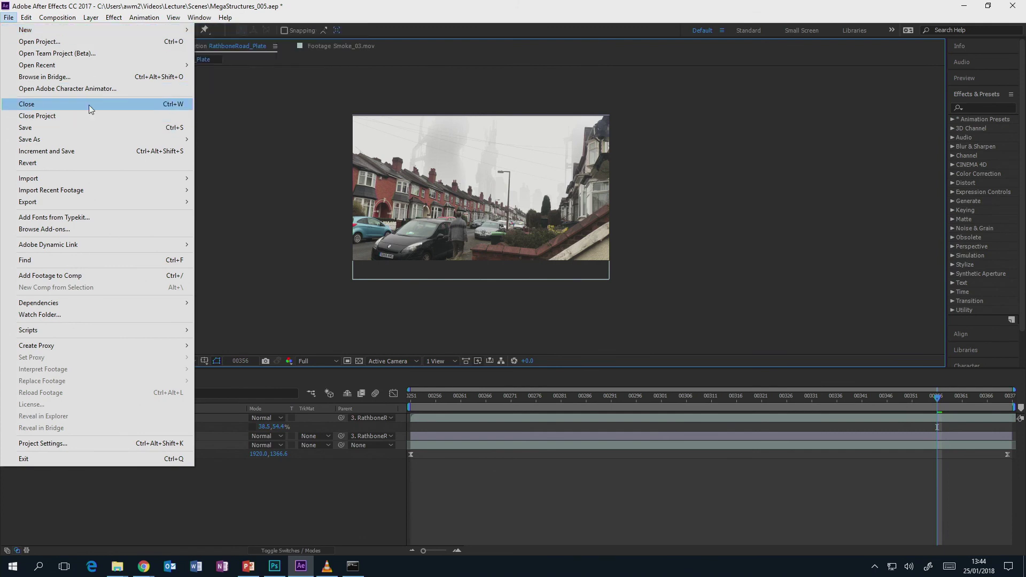
left_click(87, 103)
left_click(8, 18)
mouse_move(25, 30)
left_click(227, 31)
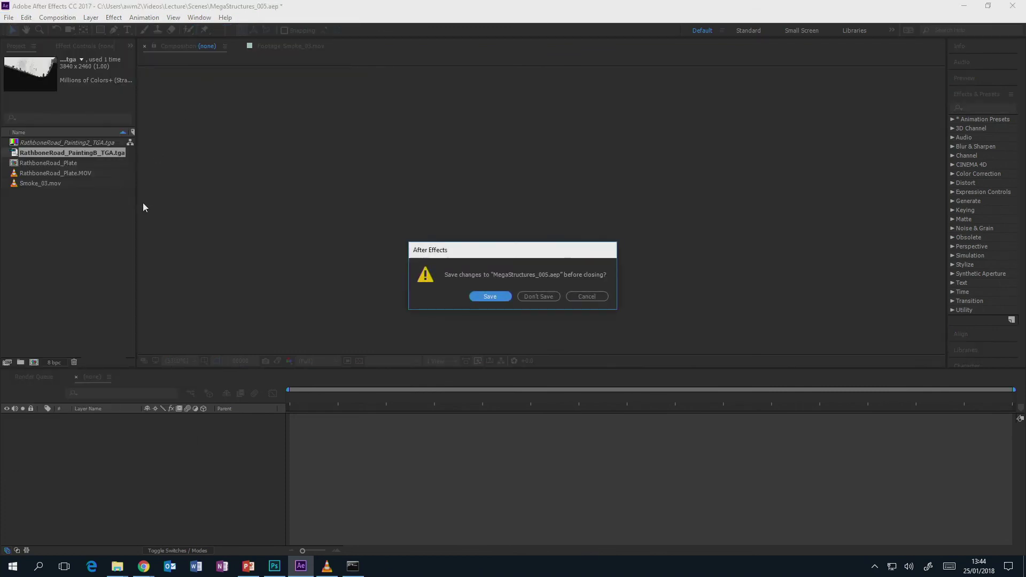
left_click(549, 297)
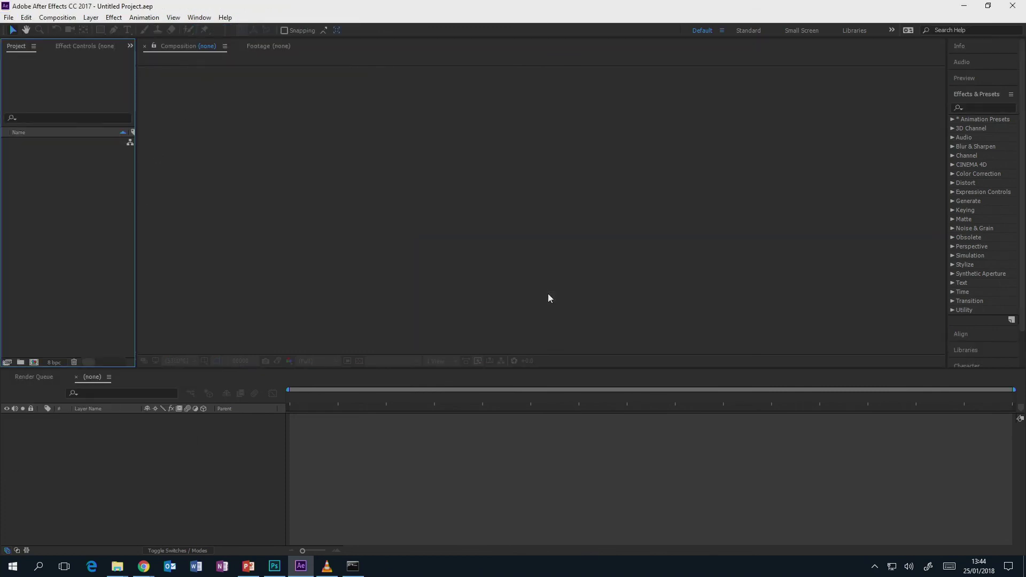
Step: Import RathboneRoad_Plate.MOV and build a composition from it
double_click(76, 168)
left_click(161, 110)
left_click(423, 346)
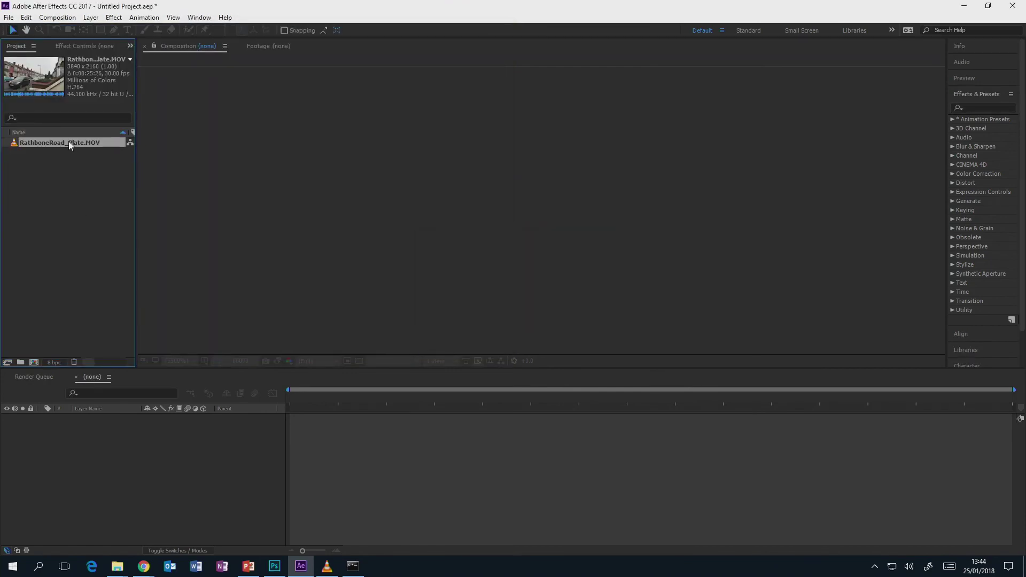
left_click_drag(23, 352, 28, 361)
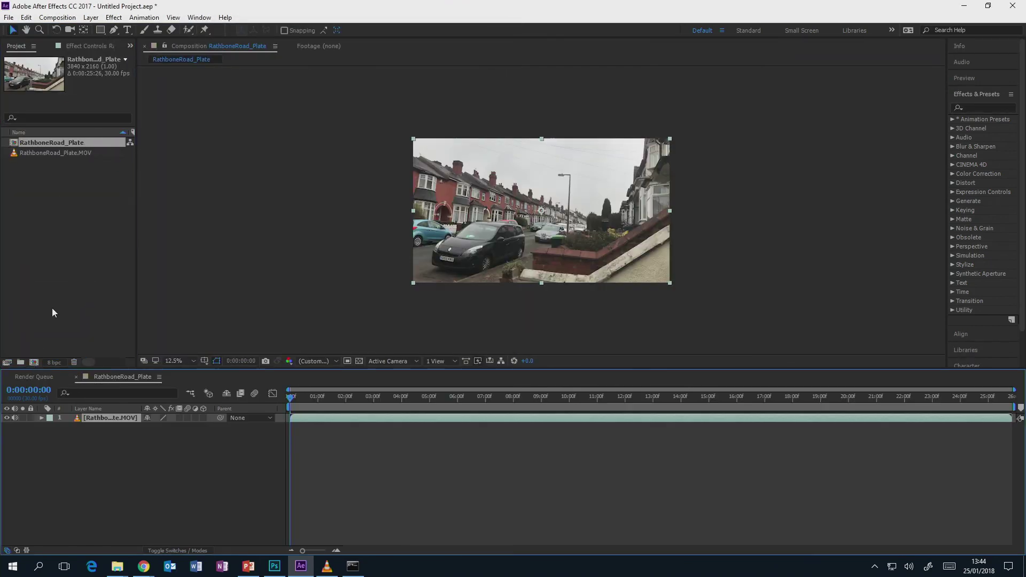
Step: Import LectureVersion.tga from Lecture > Painting, accepting its alpha channel interpretation
double_click(64, 219)
left_click(158, 48)
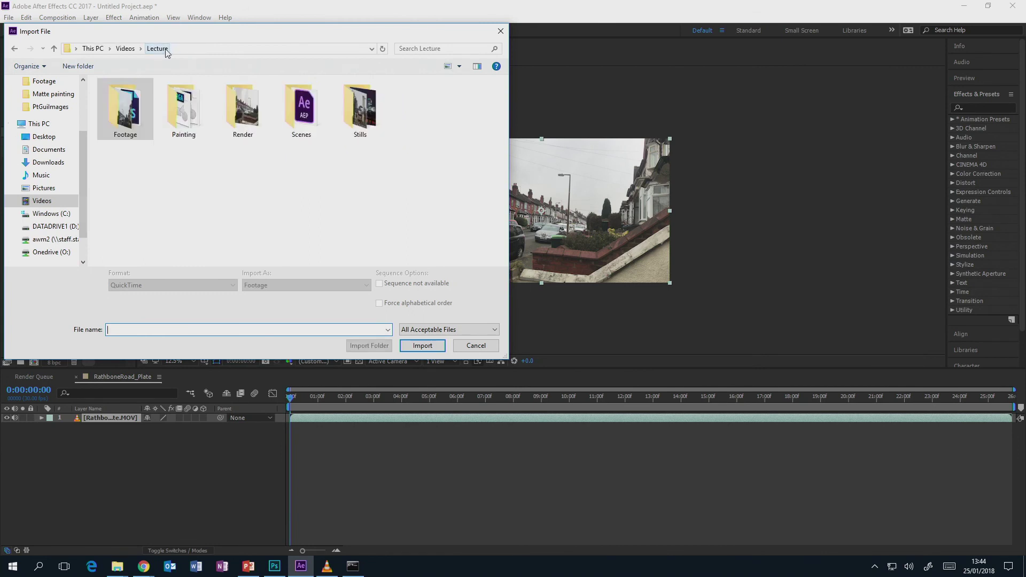
double_click(189, 118)
double_click(128, 121)
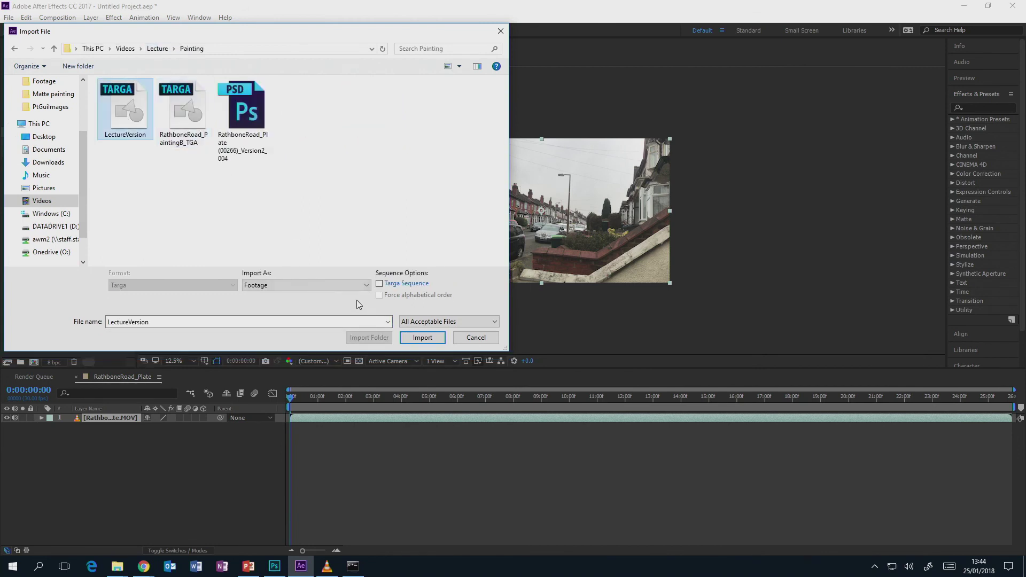
left_click(409, 337)
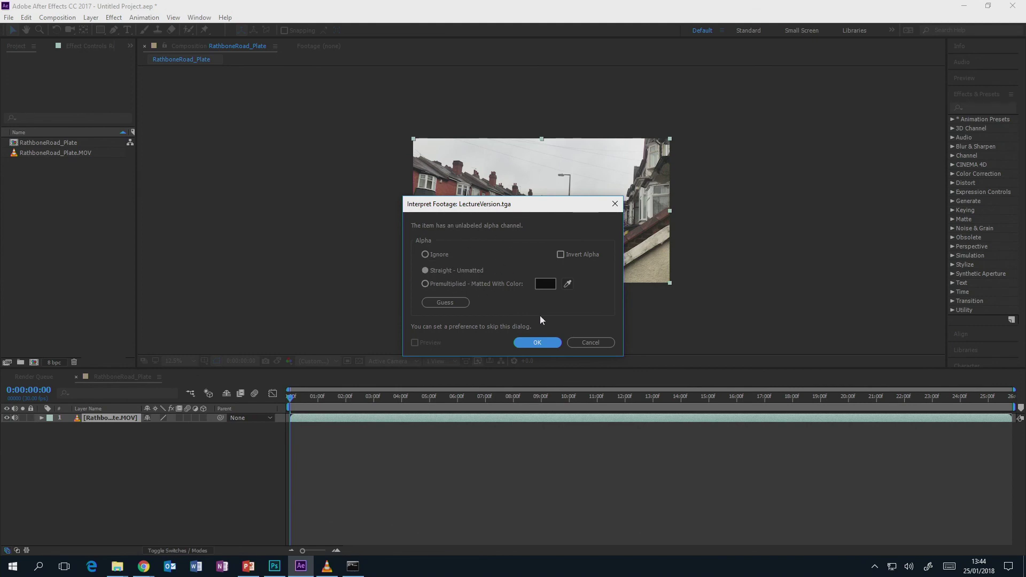
left_click(544, 343)
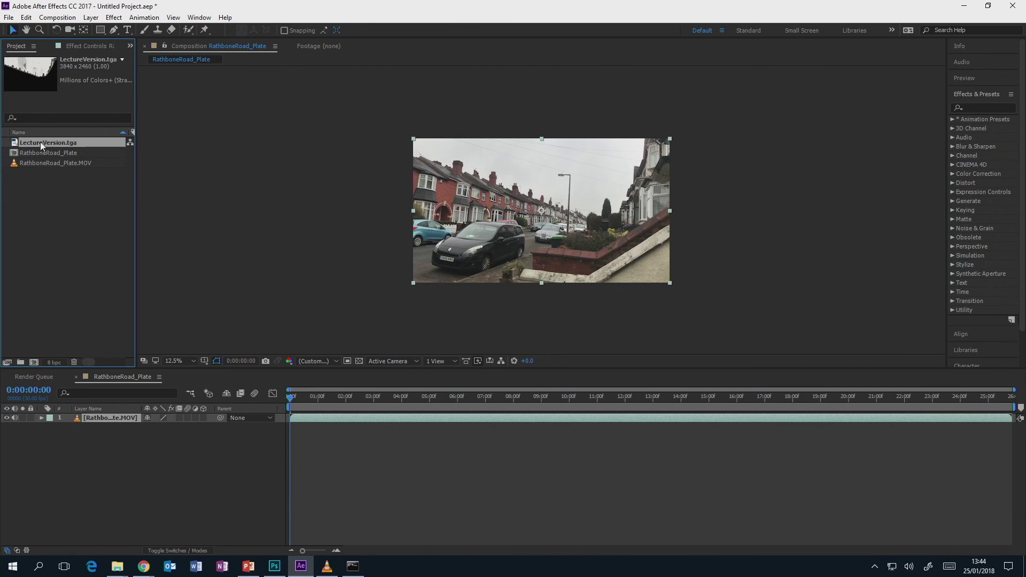
left_click_drag(40, 143, 108, 417)
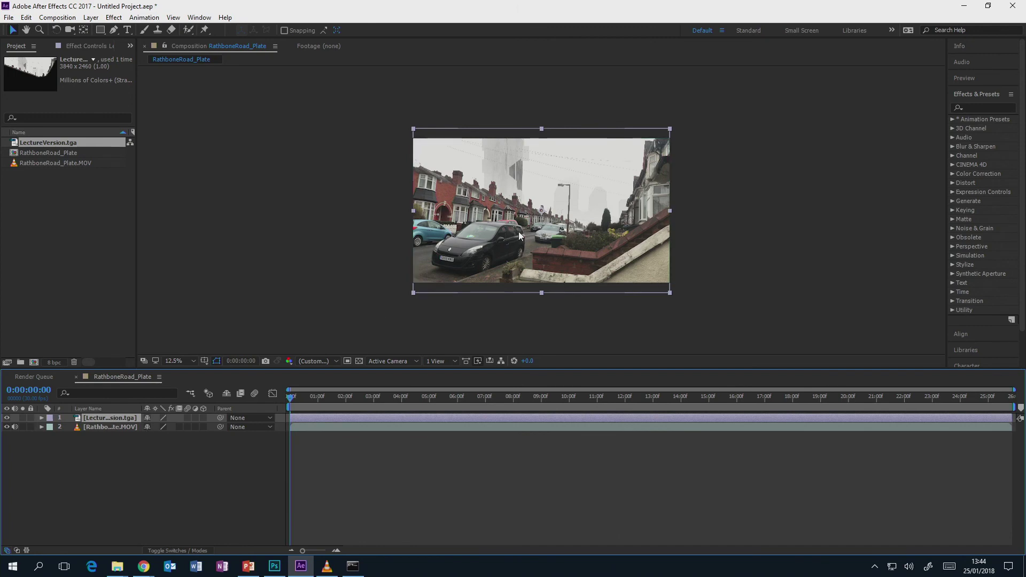
key("period")
key("comma")
key("period")
left_click_drag(507, 243, 510, 200)
left_click(116, 418)
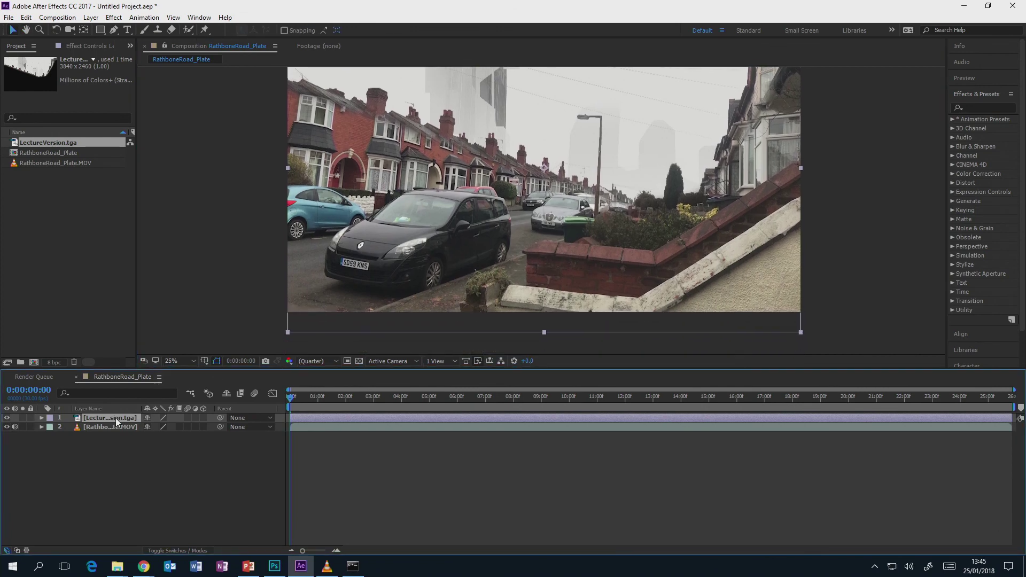
key("p")
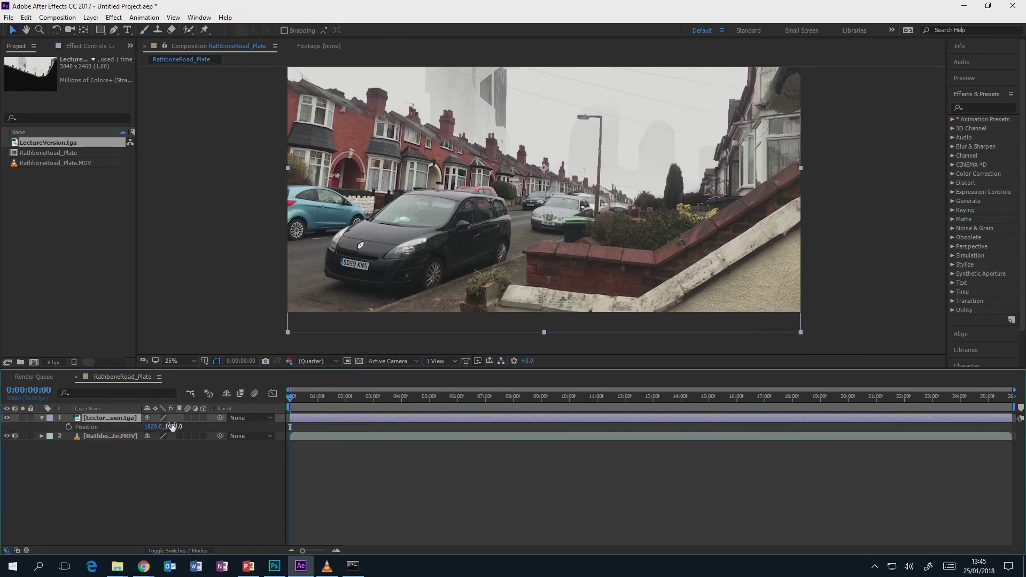
left_click_drag(174, 427, 80, 435)
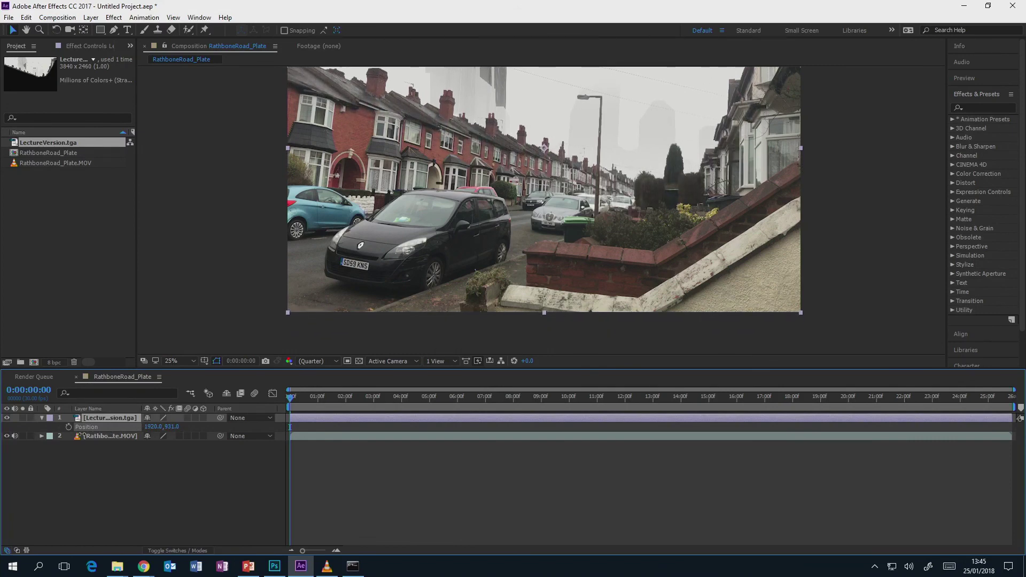
left_click_drag(462, 241, 438, 342)
left_click_drag(595, 264, 594, 209)
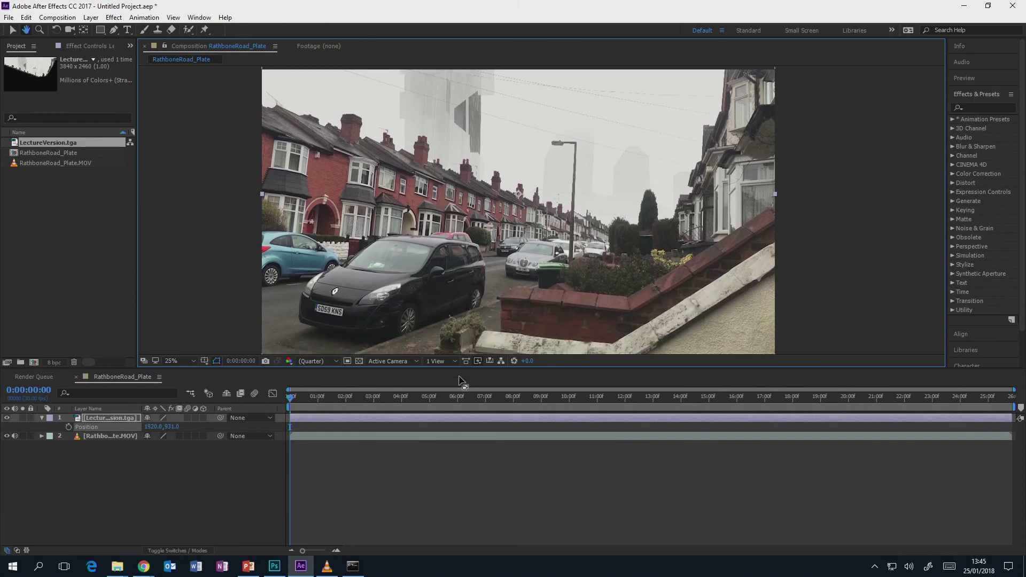
left_click_drag(463, 403, 726, 392)
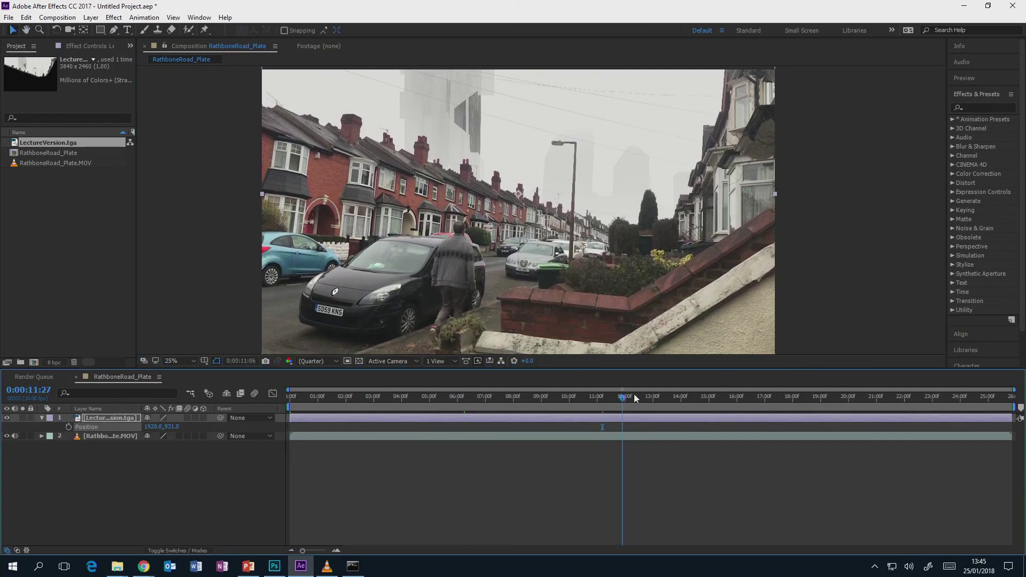
mouse_move(670, 398)
left_mouse_down()
mouse_move(585, 401)
mouse_move(641, 401)
left_mouse_up()
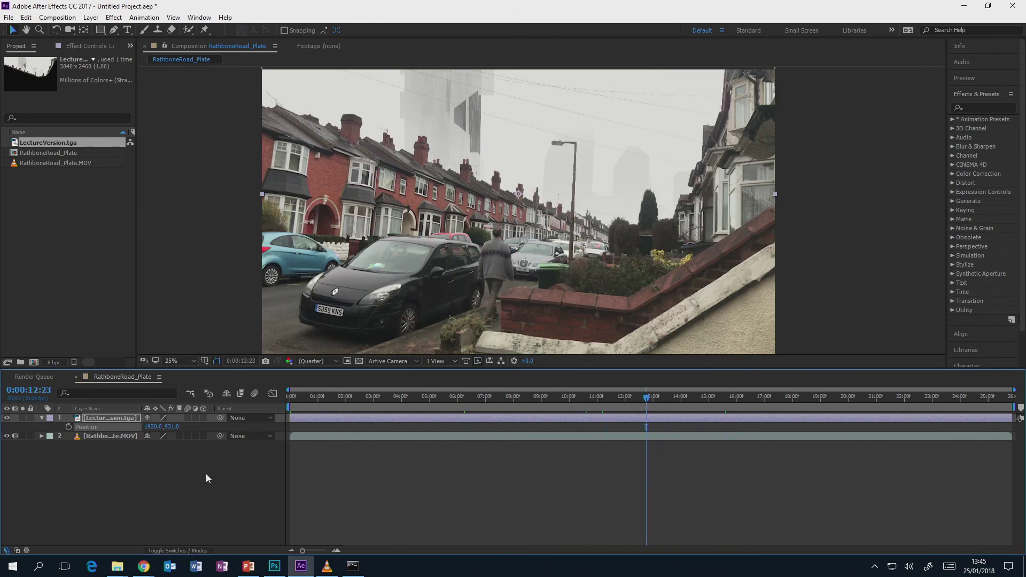
left_click_drag(416, 397, 259, 419)
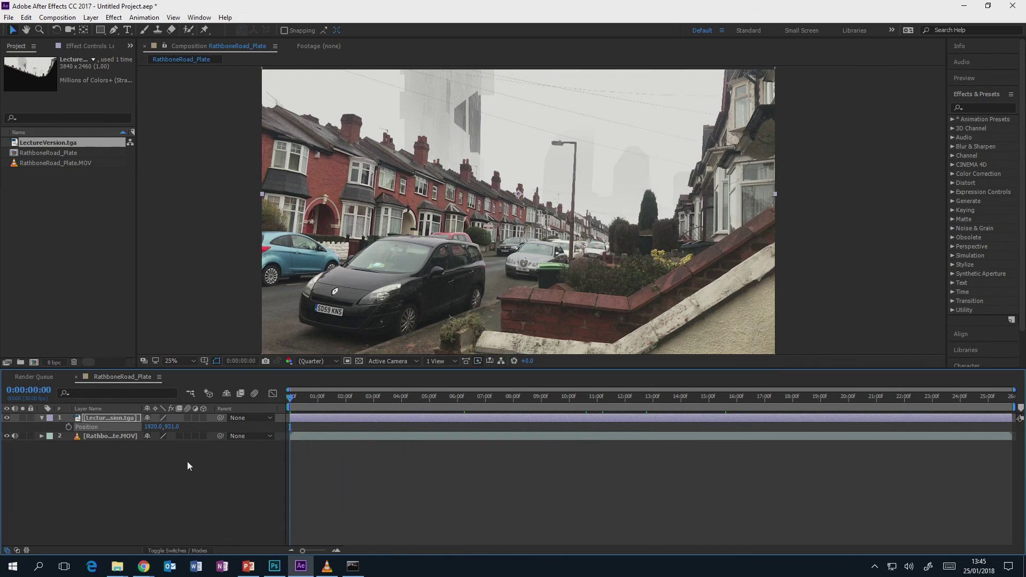
Step: Parent the LectureVersion painting layer to the street footage layer
left_click(42, 417)
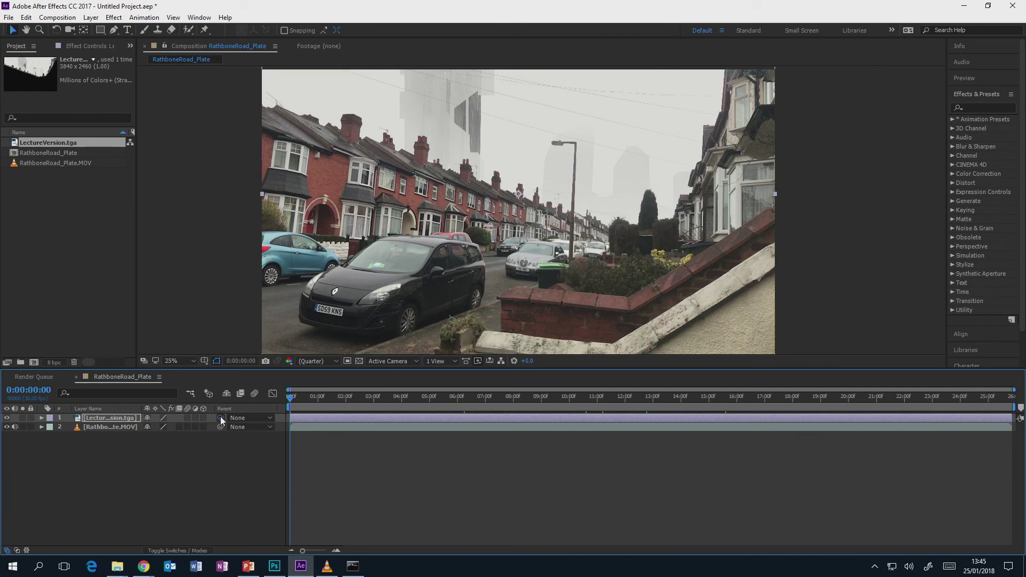
left_click_drag(221, 418, 114, 427)
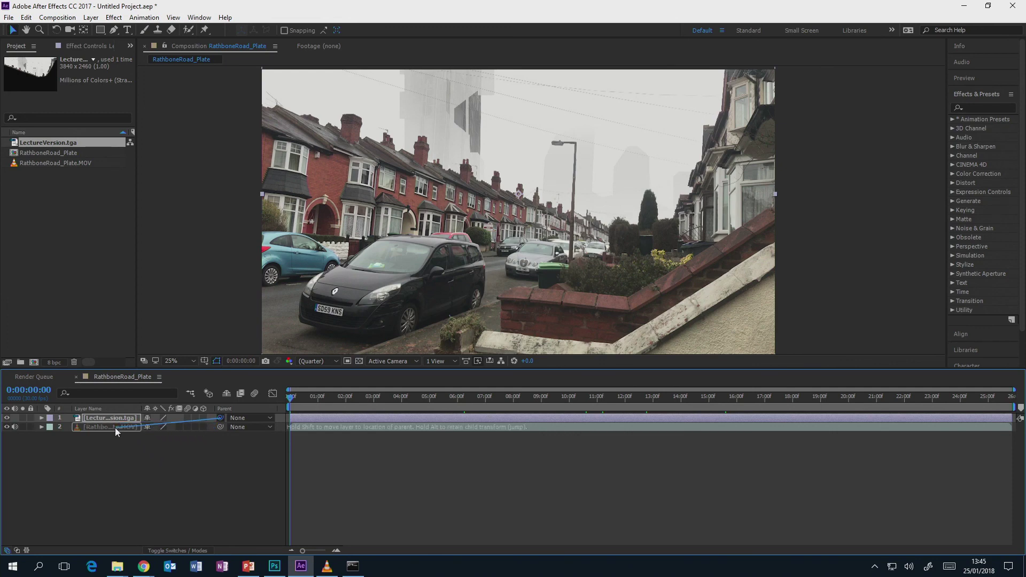
left_click_drag(114, 428, 114, 427)
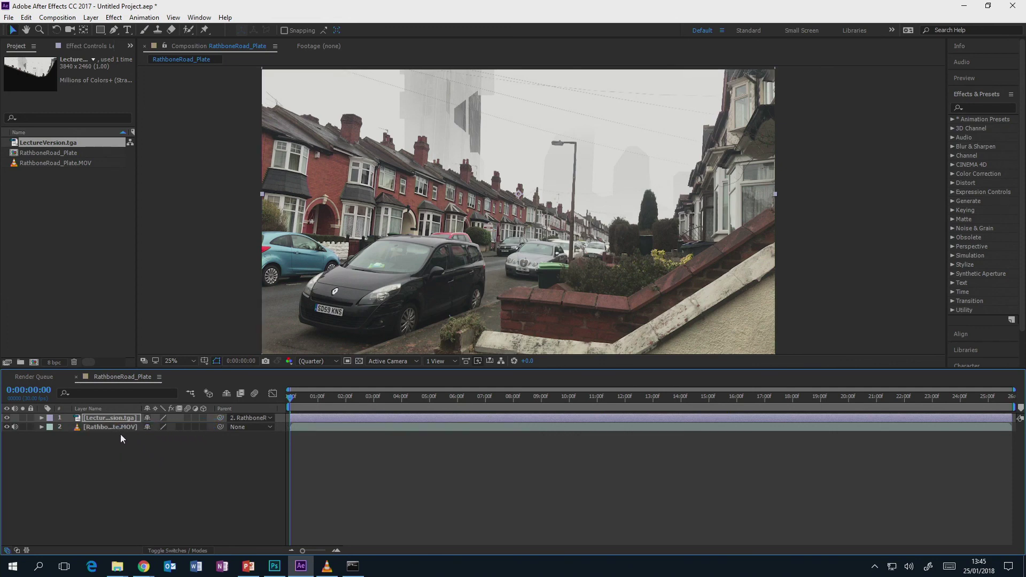
Step: Keyframe the street clip's Position from the start to a lower end position
left_click(118, 422)
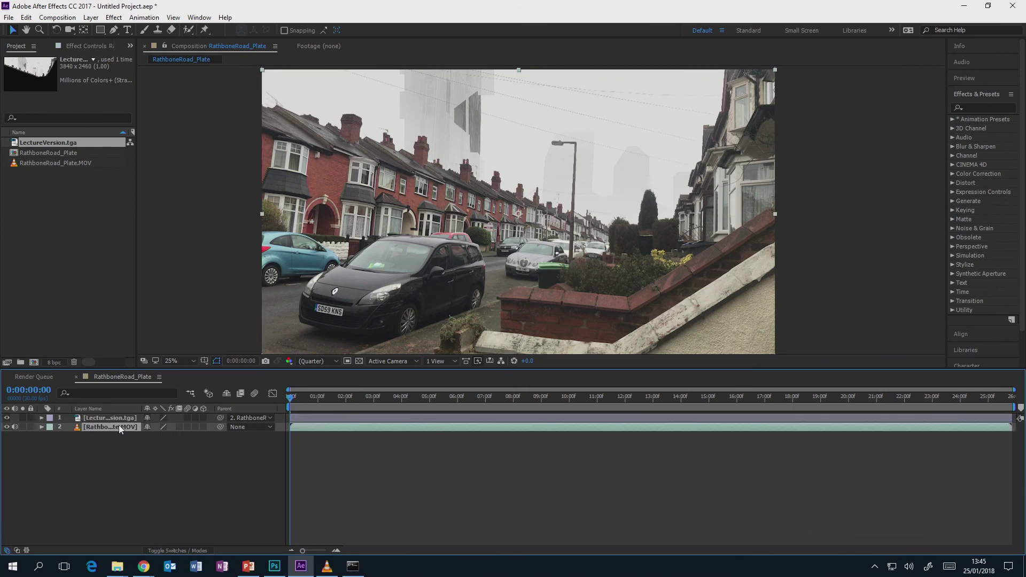
key("p")
left_click(69, 435)
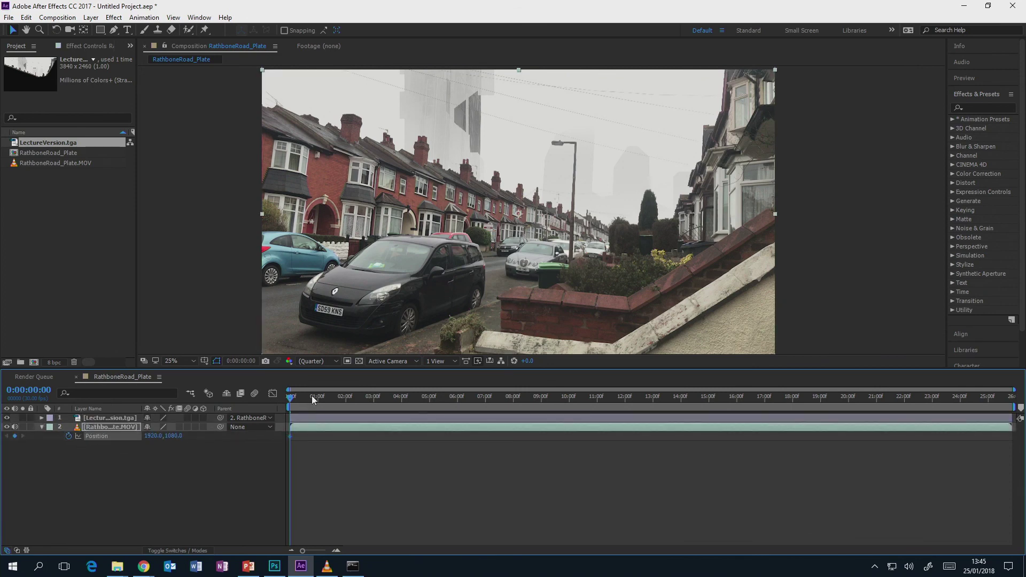
key("End")
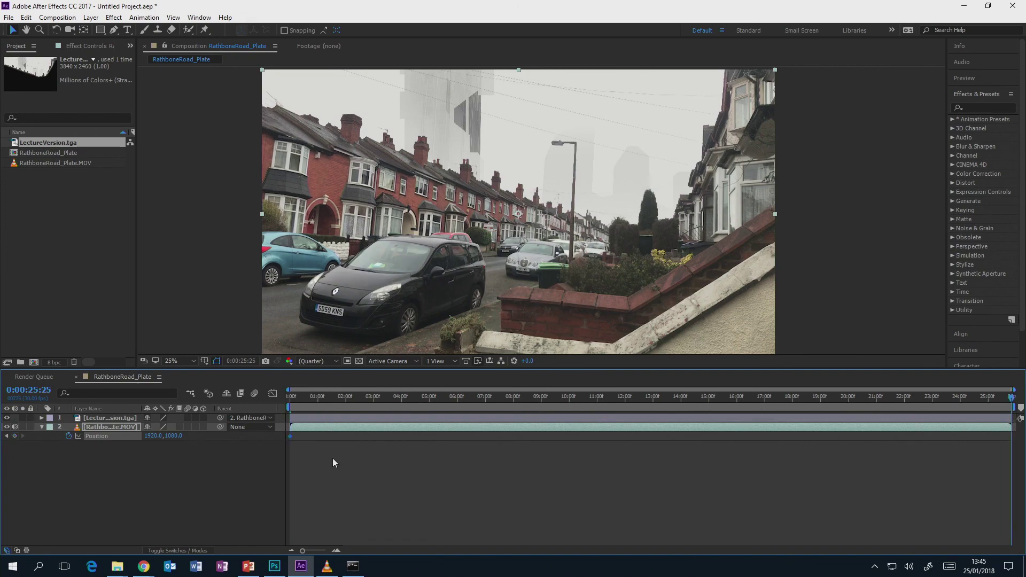
left_click_drag(175, 438, 273, 423)
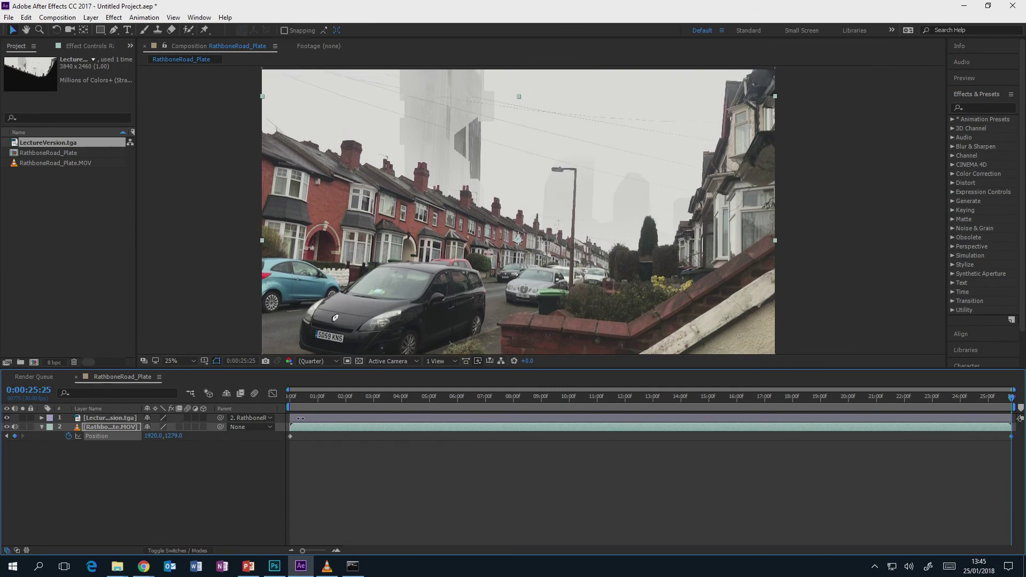
mouse_move(273, 423)
left_mouse_down()
mouse_move(377, 408)
mouse_move(359, 409)
left_mouse_up()
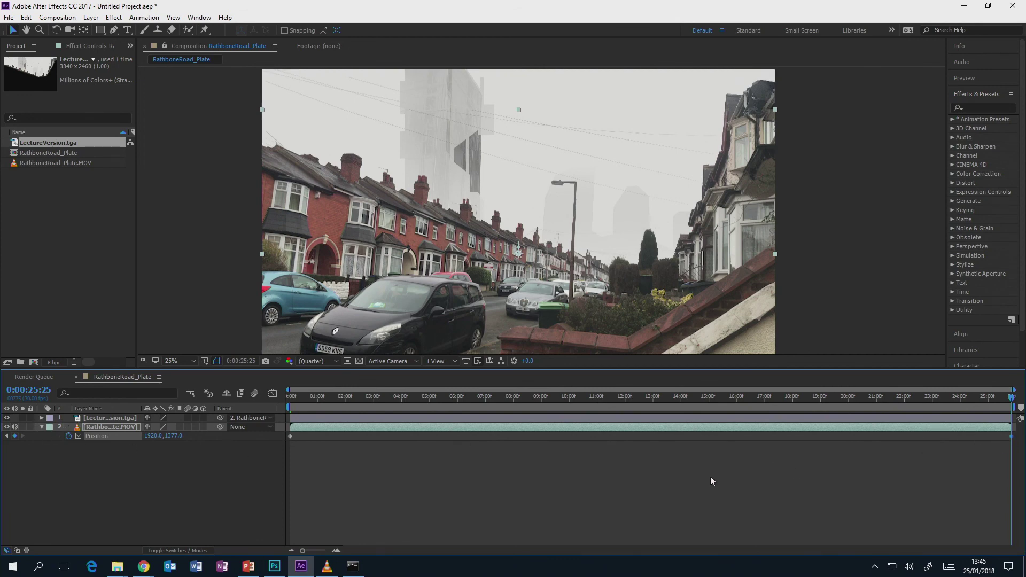
Step: Apply Easy Ease to the Position keyframes and scrub to about fourteen seconds
right_click(291, 437)
mouse_move(353, 429)
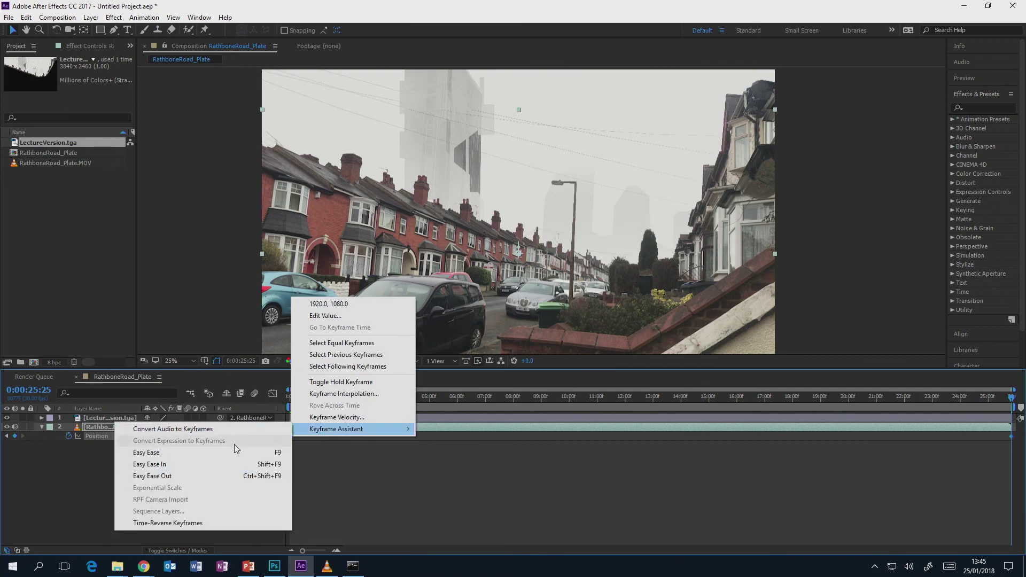
left_click(235, 451)
mouse_move(301, 393)
left_mouse_down()
mouse_move(900, 396)
mouse_move(717, 402)
left_mouse_up()
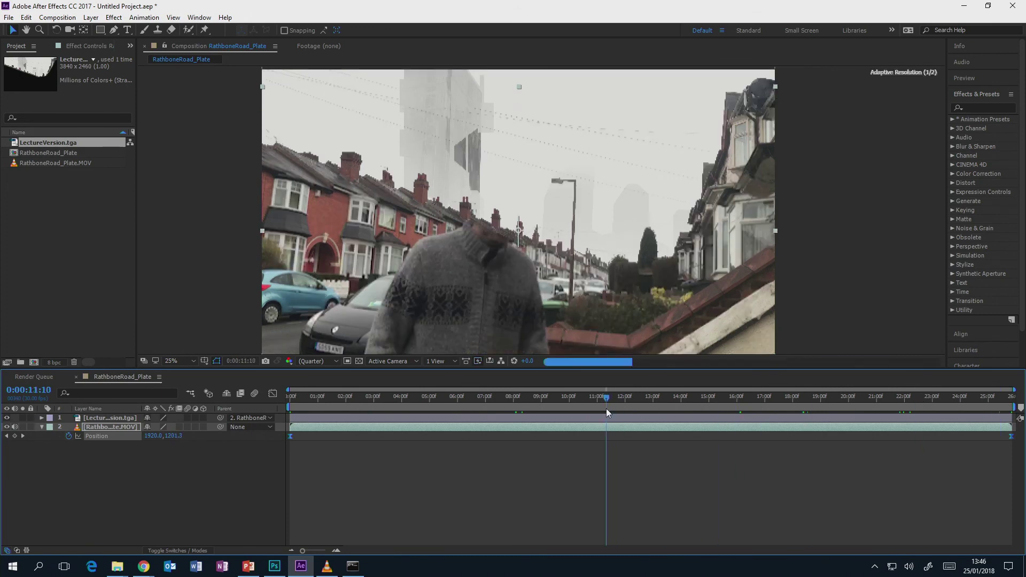
left_click_drag(716, 401, 682, 406)
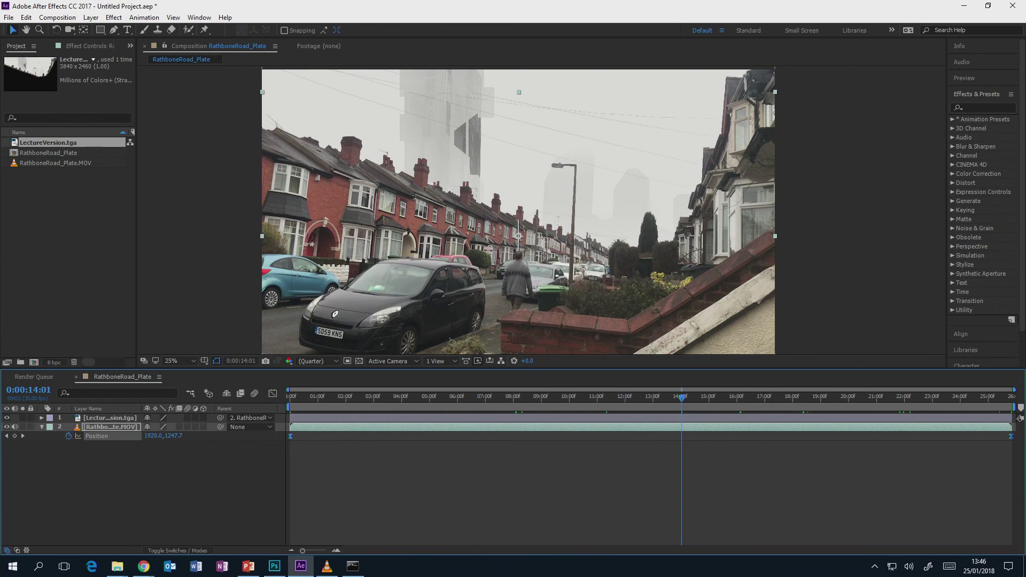
Step: Drag Smoke_03 from Videos > Lecture > Footage into the After Effects Project panel
left_click(117, 566)
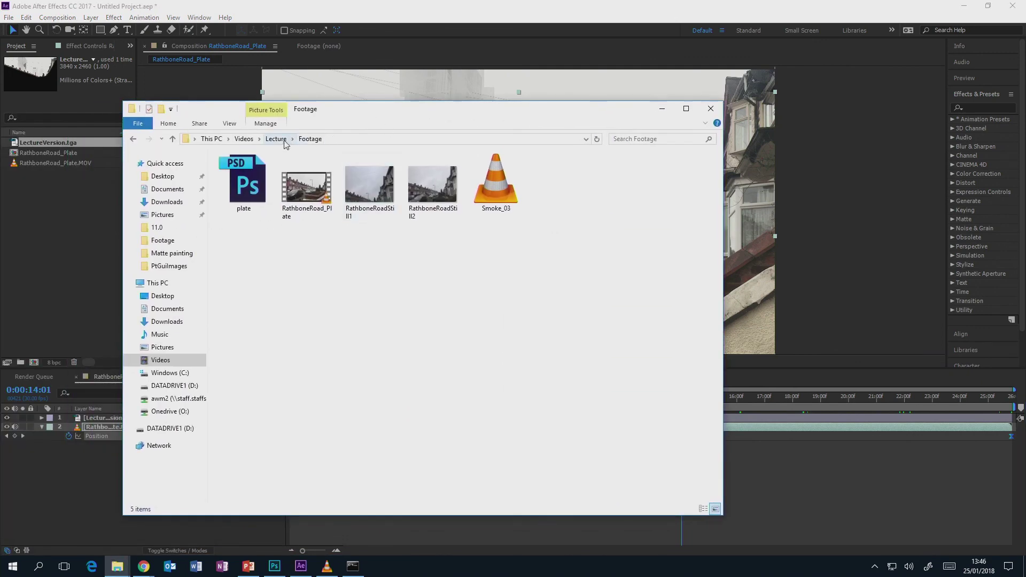
left_click(275, 139)
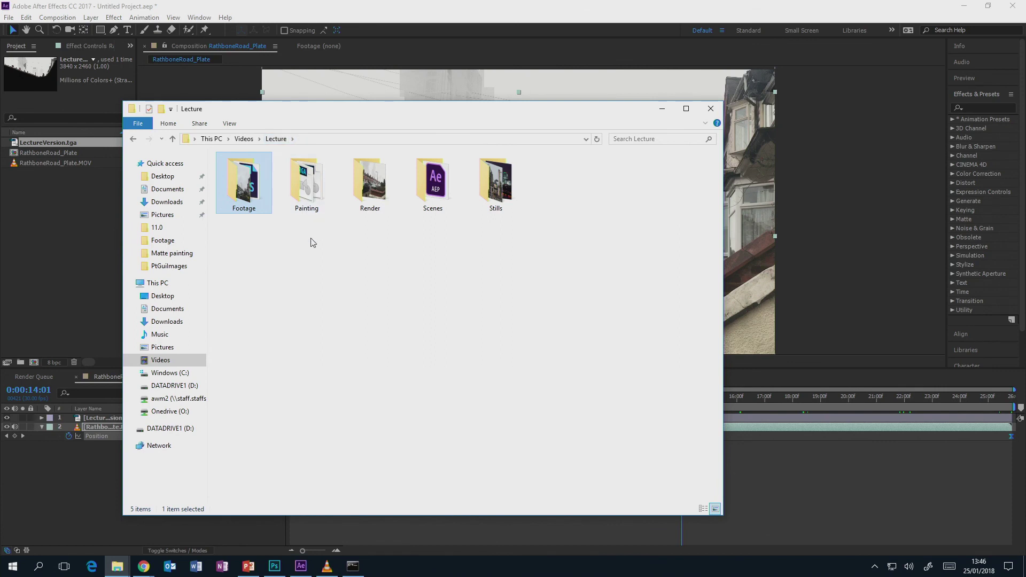
double_click(266, 194)
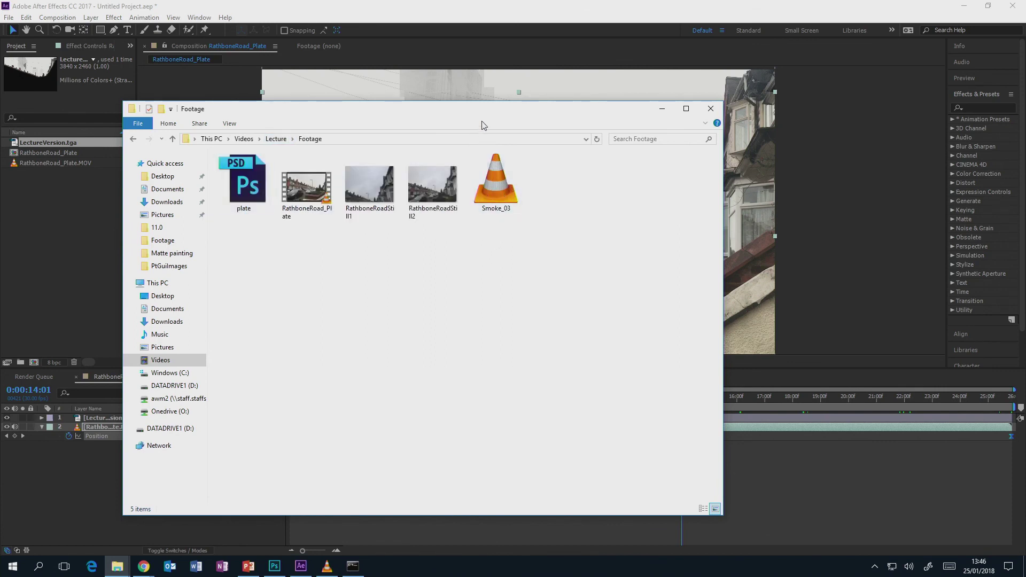
left_click_drag(495, 182, 75, 230)
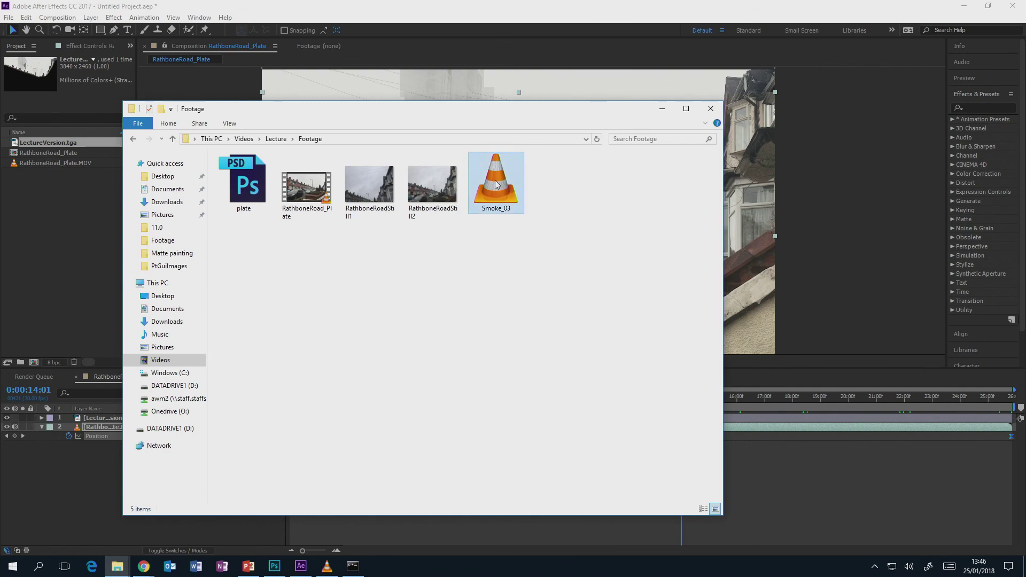
left_click(75, 225)
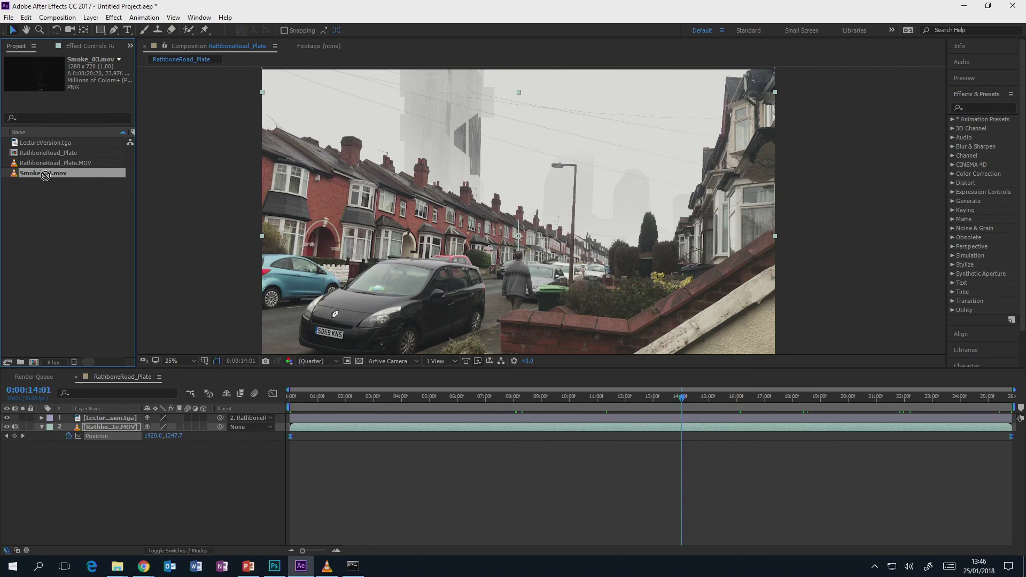
Step: Add Smoke_03 to the composition, invert its colours, and fit it above the lamppost
left_click_drag(40, 171, 472, 210)
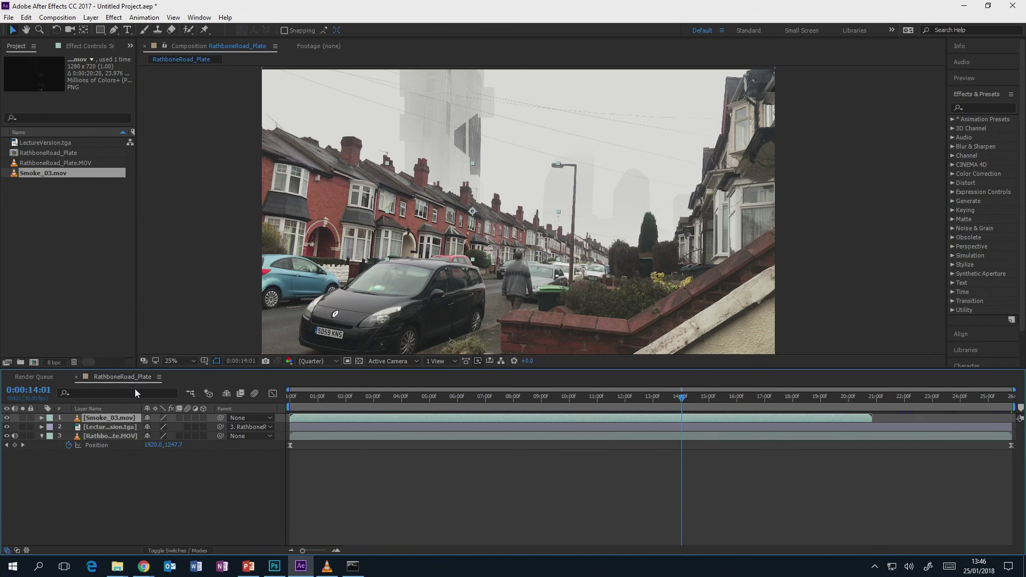
right_click(100, 417)
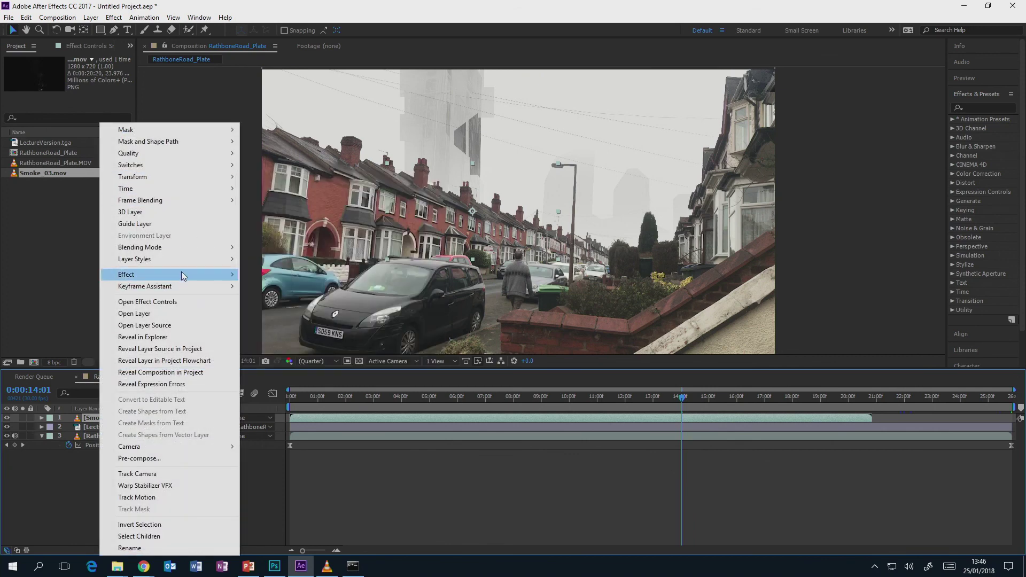
mouse_move(161, 275)
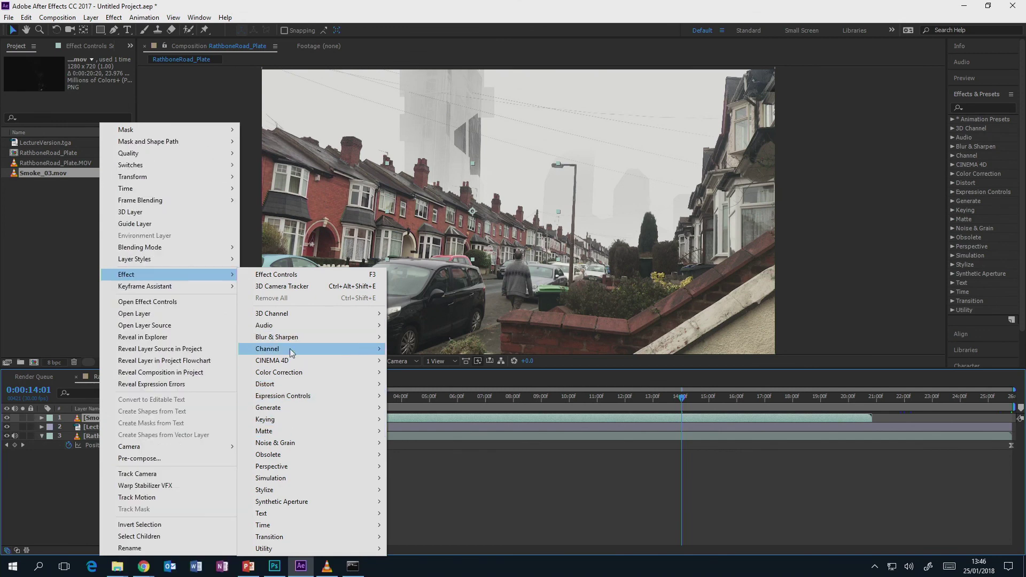
left_click(179, 419)
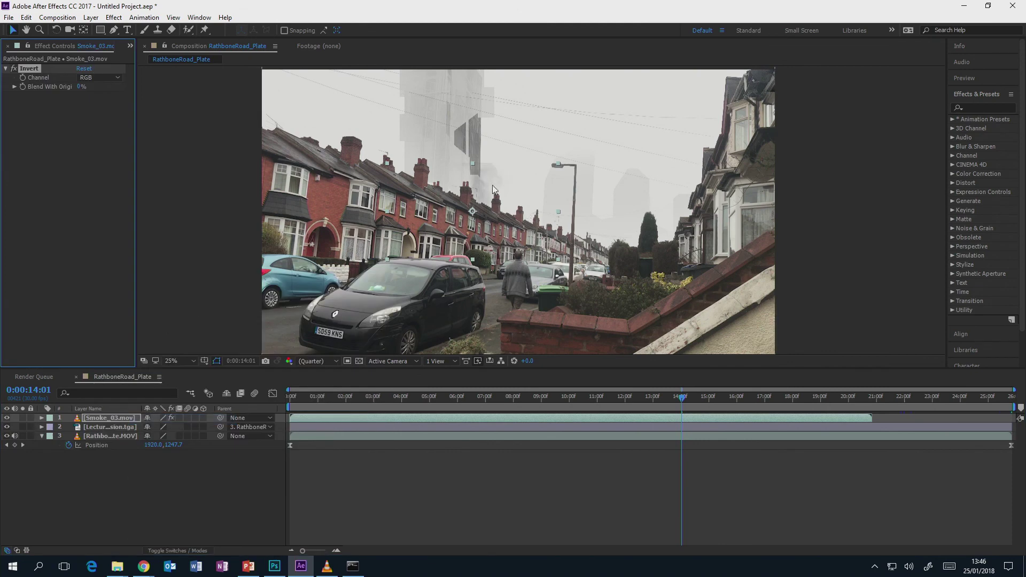
left_click_drag(492, 187, 564, 122)
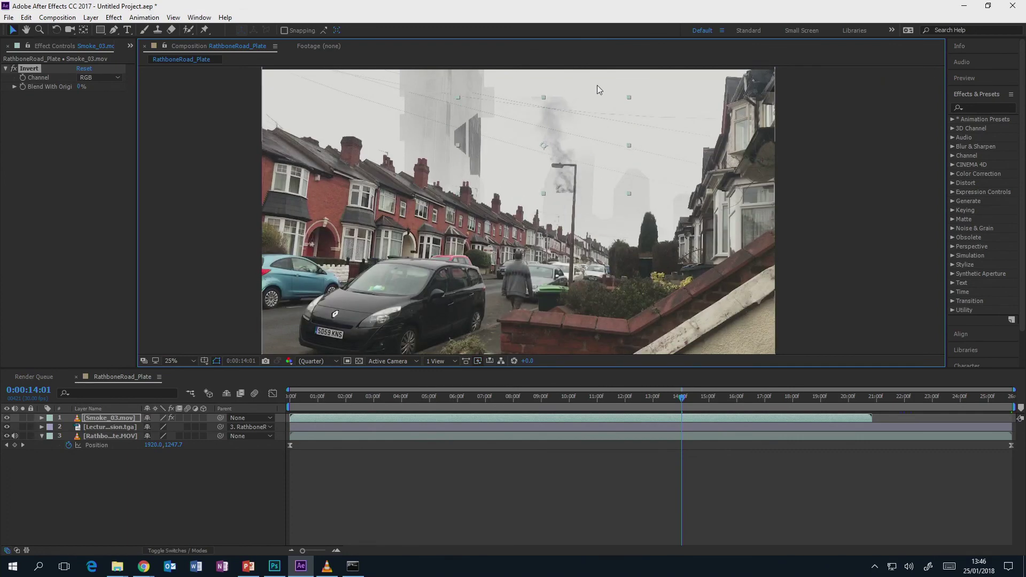
left_click_drag(629, 98, 593, 98)
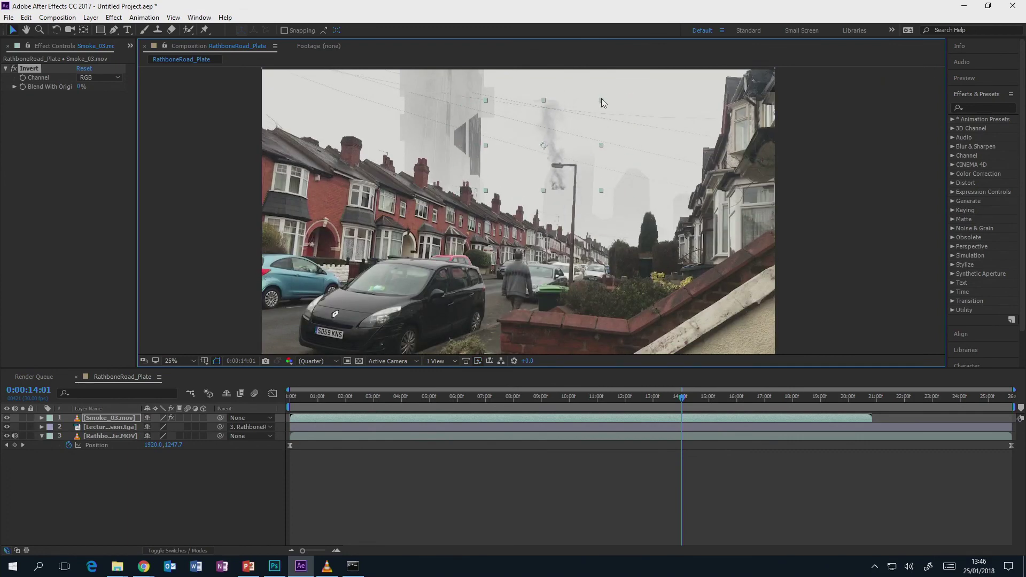
scroll(572, 146, "up", 1)
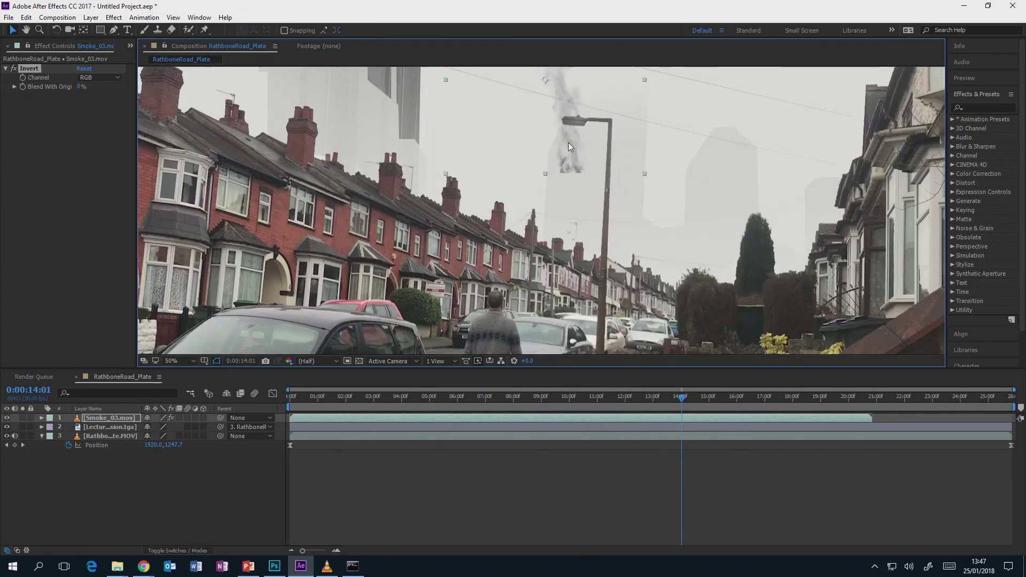
scroll(459, 273, "up", 1)
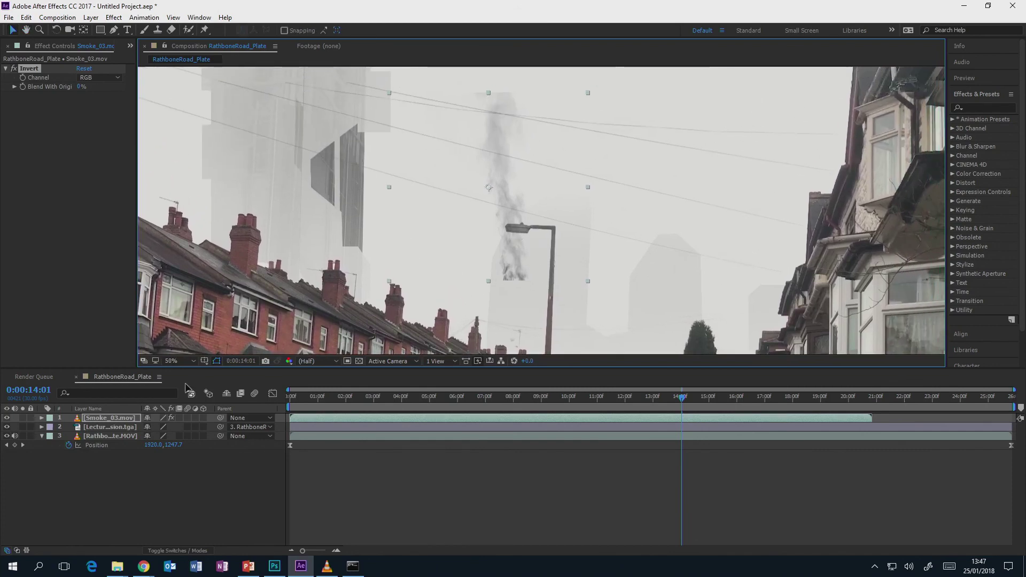
left_click(100, 32)
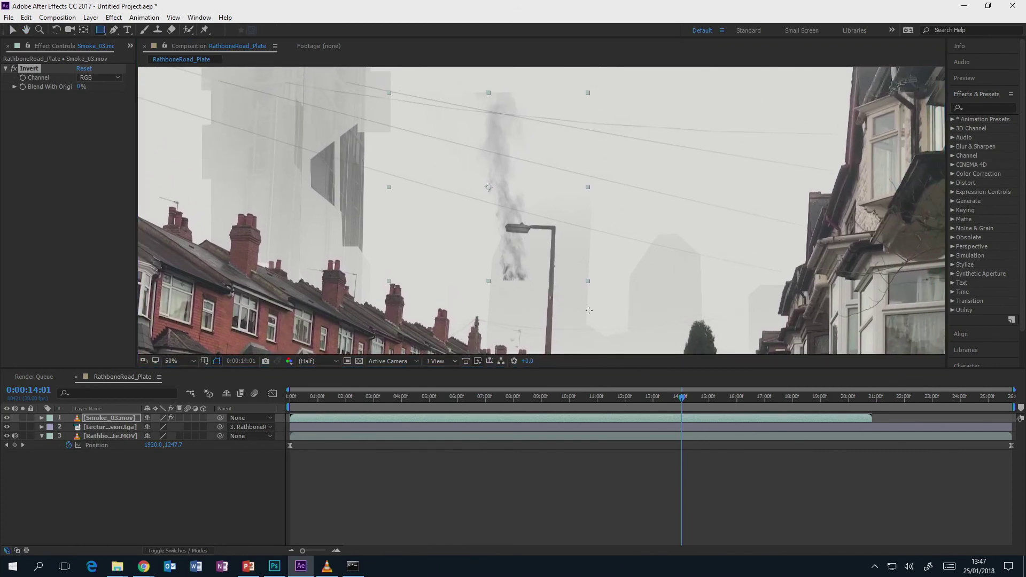
Step: Mask the base of the smoke plume, set Mask 1 to Subtract and feather it to 61 pixels
left_click_drag(558, 307, 449, 262)
left_click(171, 436)
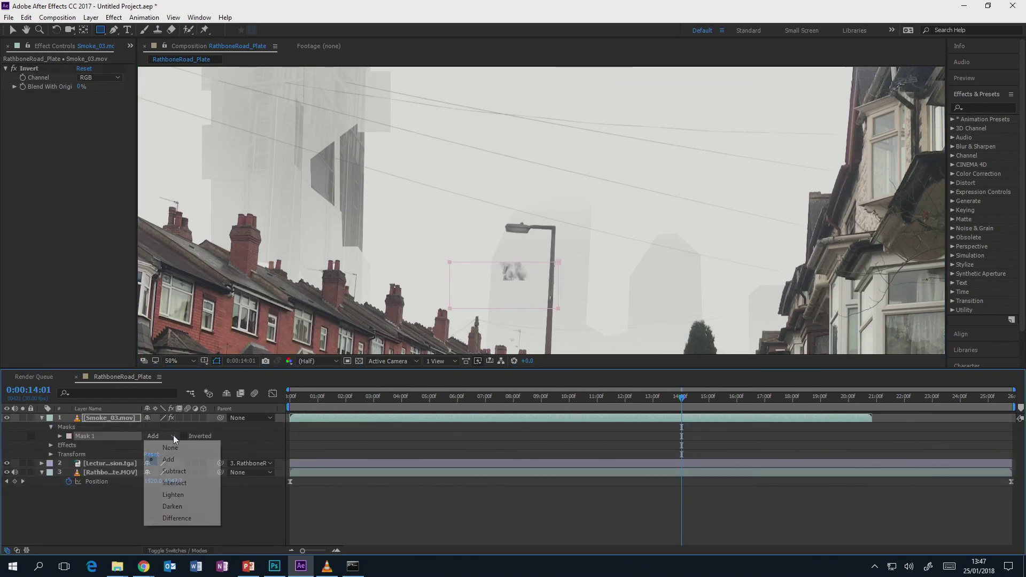
left_click(174, 472)
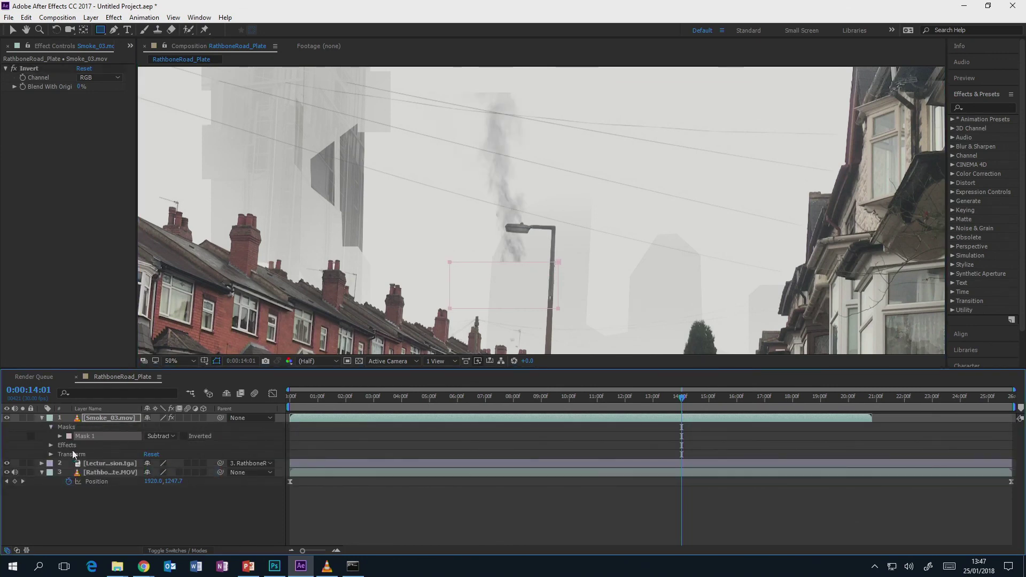
left_click(59, 437)
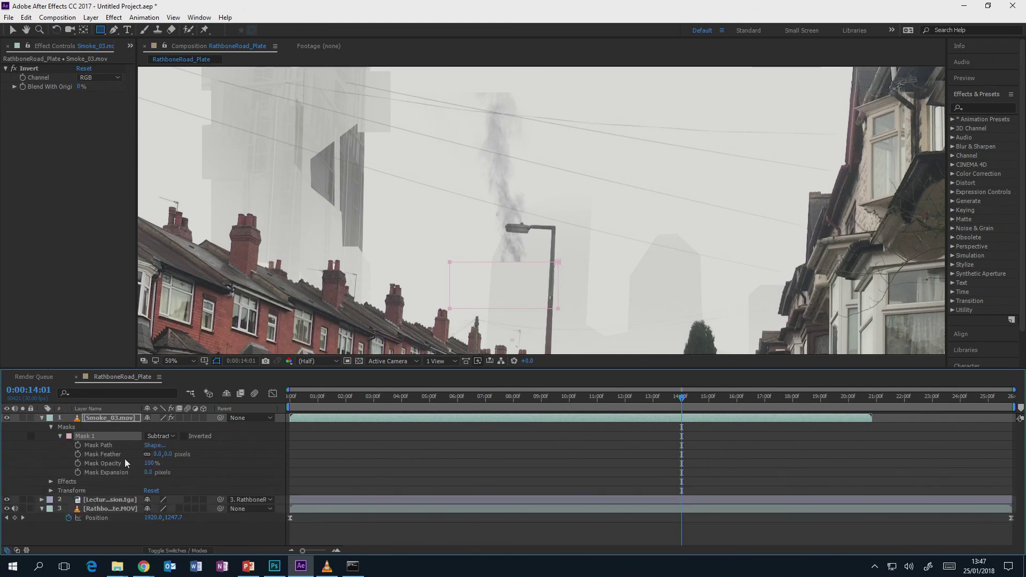
left_click_drag(158, 455, 184, 451)
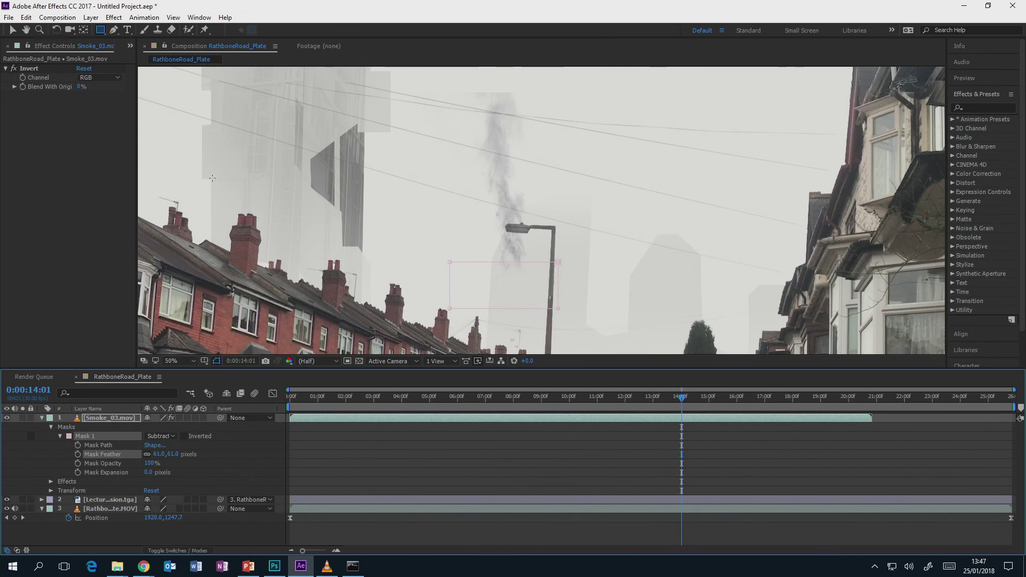
Step: Draw Mask 2 across the top of the smoke, set it to Subtract and feather it to 86 pixels
left_click(111, 410)
left_click_drag(433, 74, 561, 108)
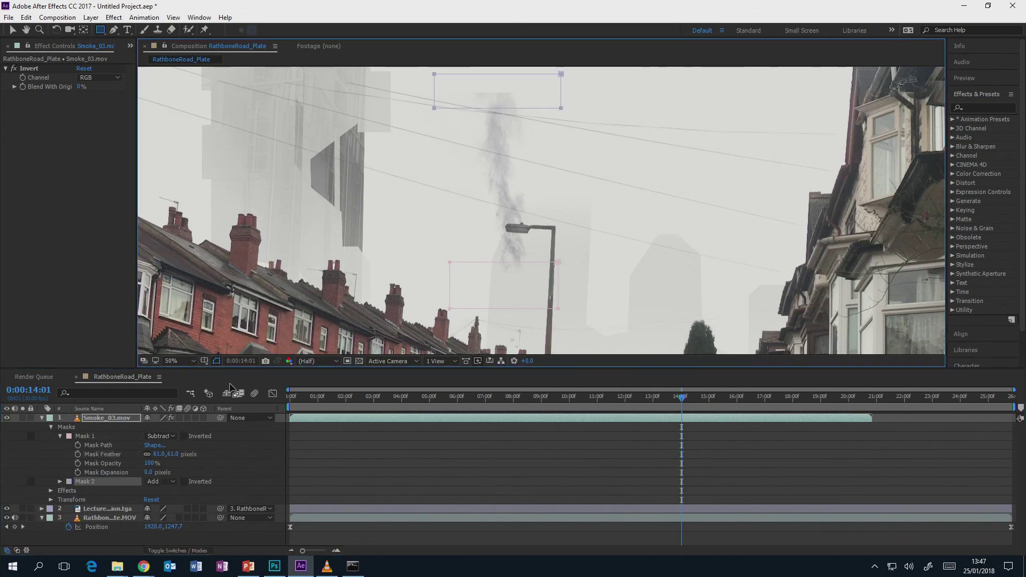
left_click(169, 479)
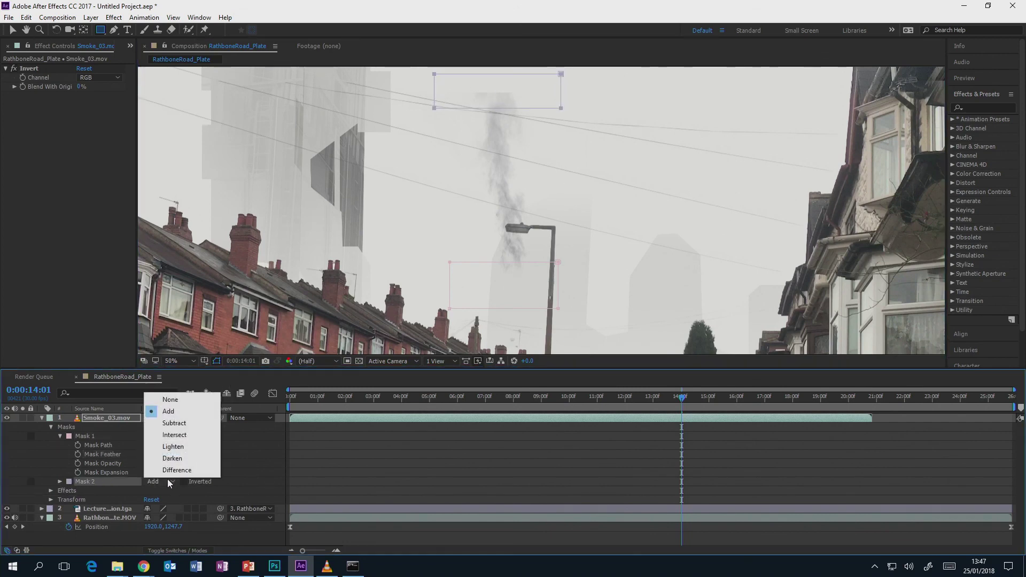
left_click(177, 422)
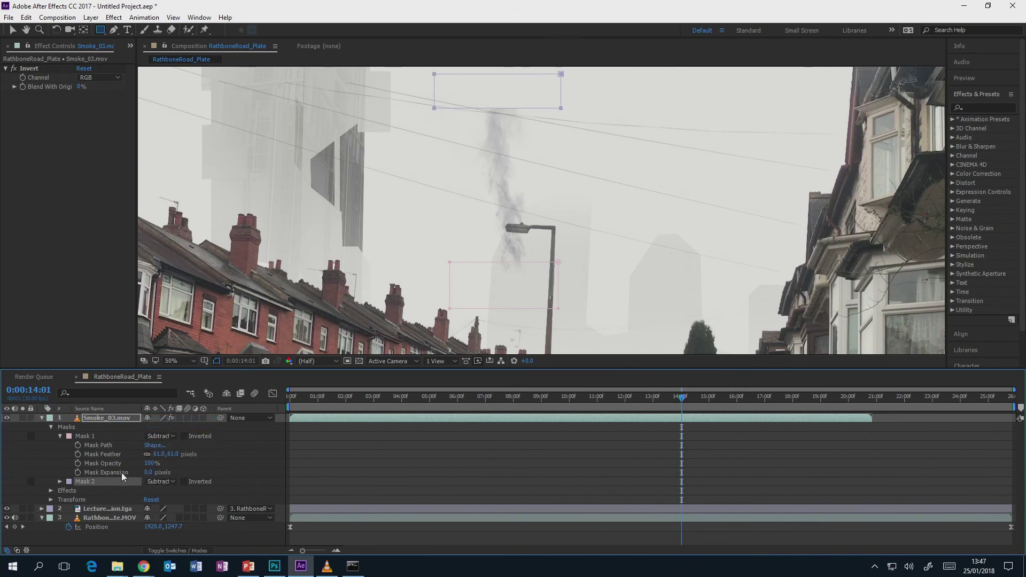
left_click(60, 482)
left_click_drag(162, 499, 195, 491)
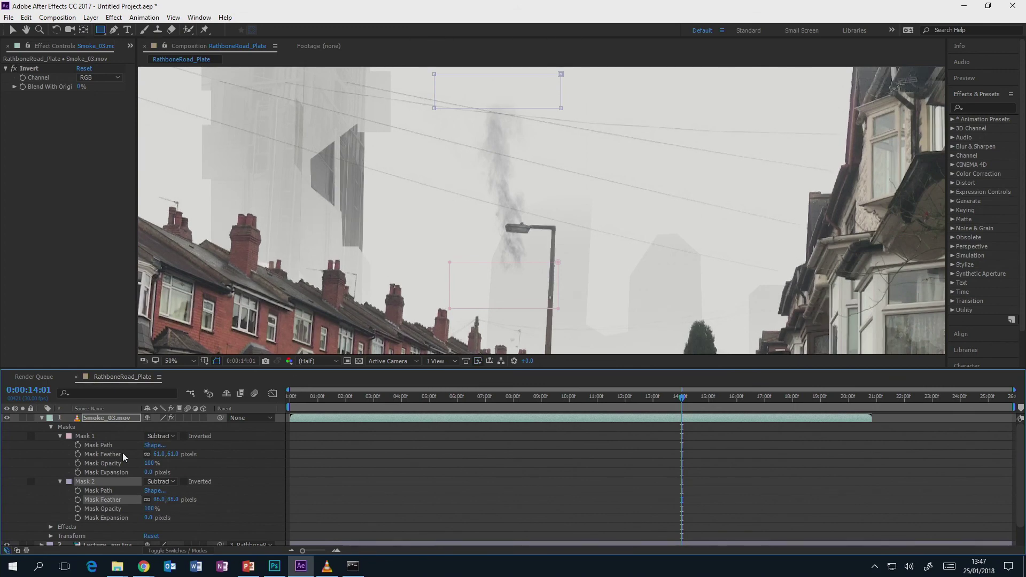
left_click(107, 417)
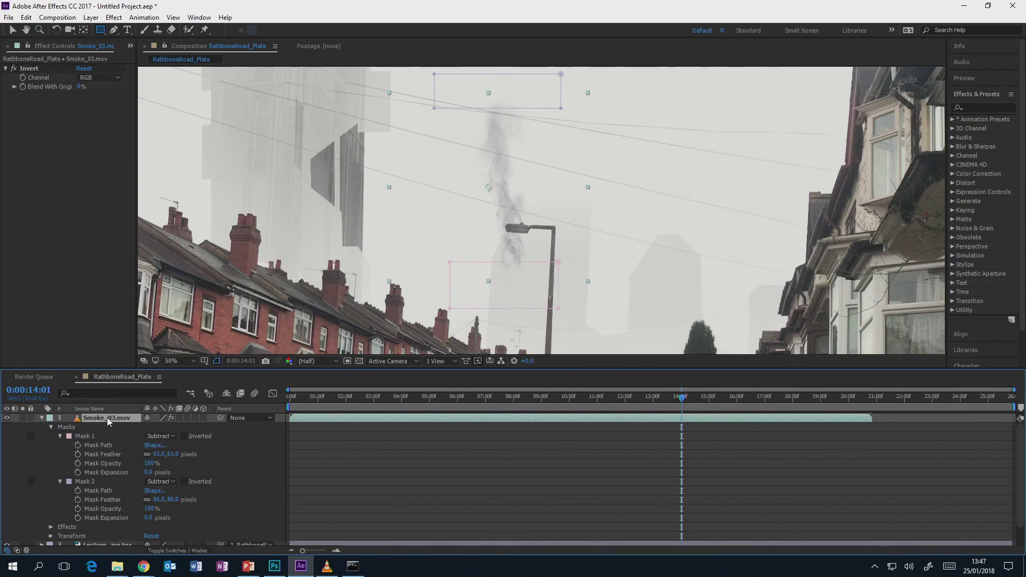
Step: Time-stretch the Smoke_03 layer to 200% to halve its speed
right_click(106, 418)
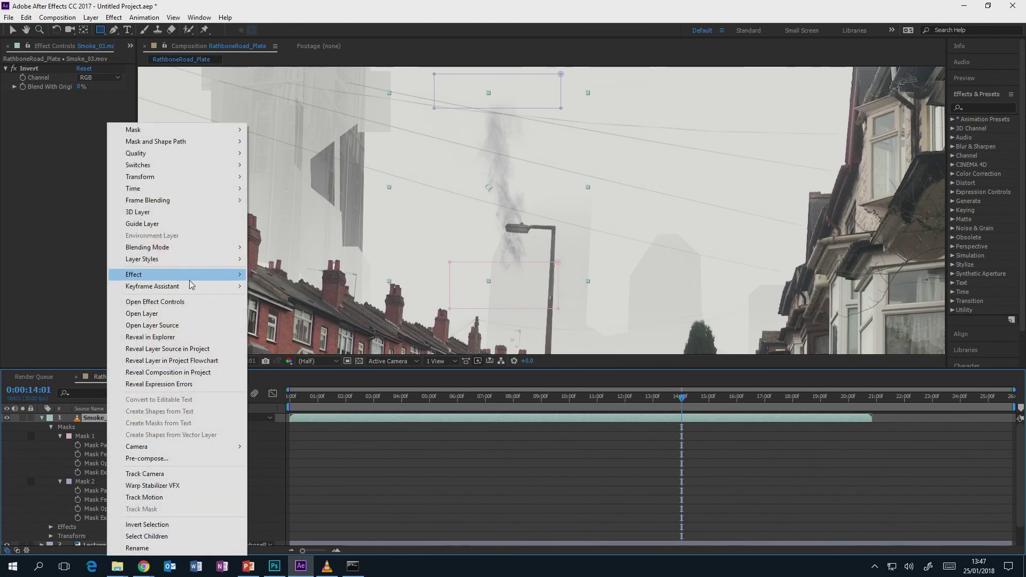
mouse_move(134, 188)
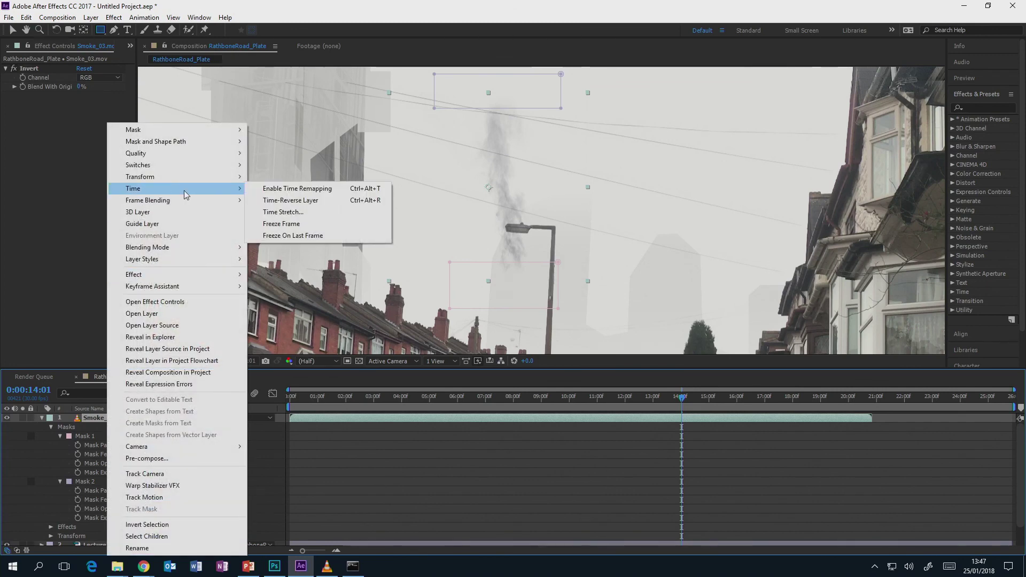
left_click(340, 212)
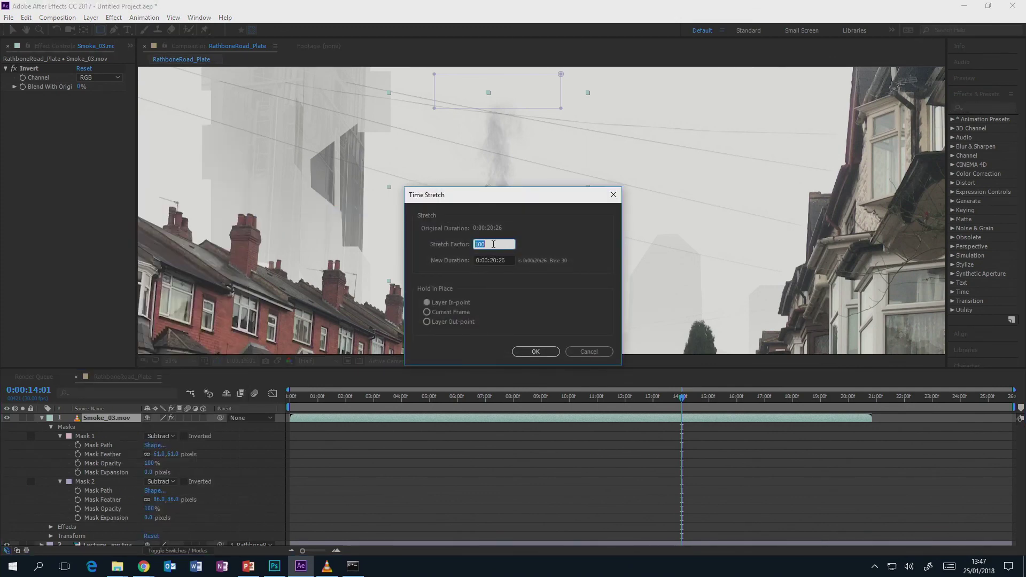
type("200")
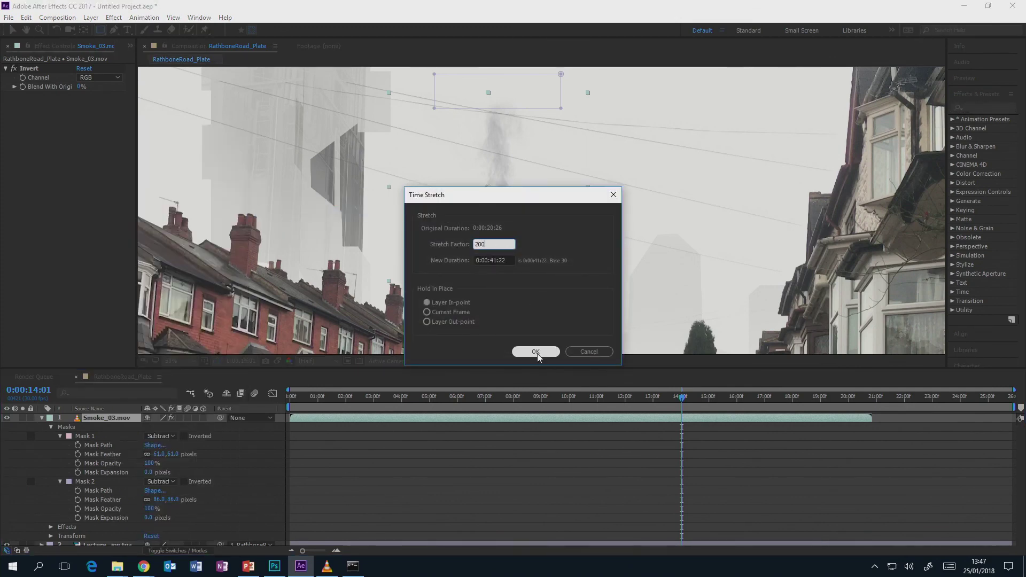
left_click(535, 352)
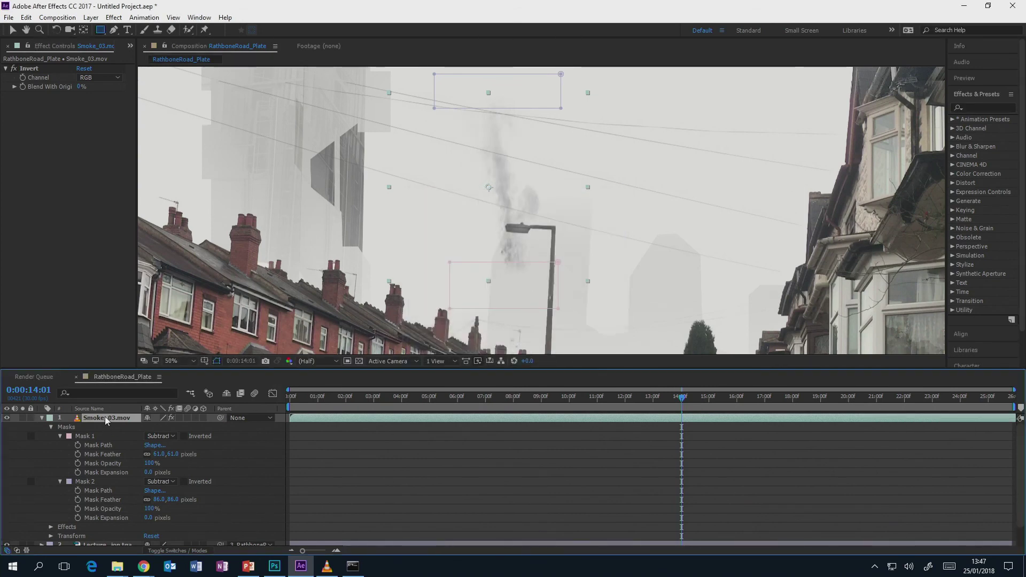
Step: Scale the smoke down and move it onto the lamppost top
key("s")
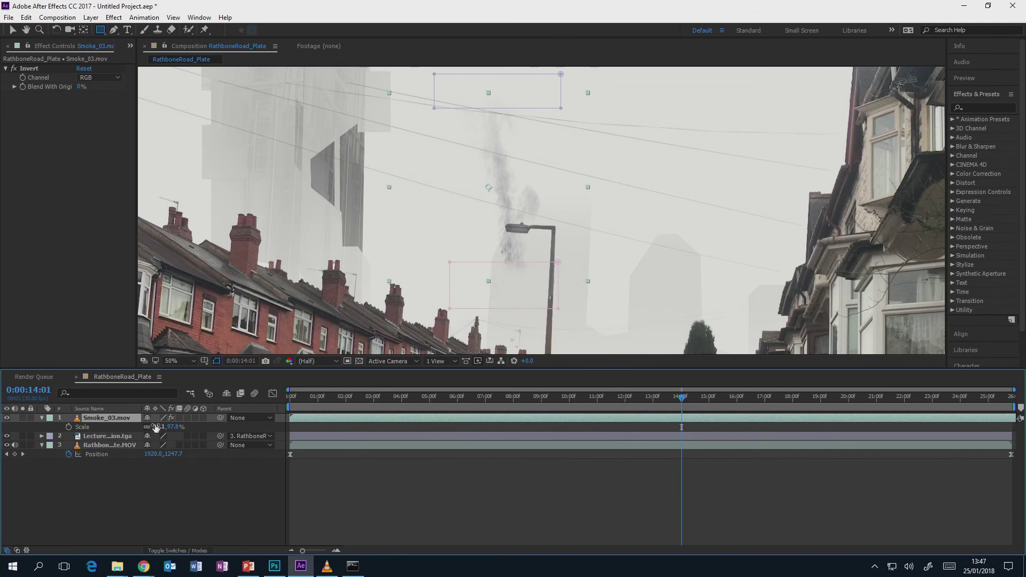
left_click_drag(155, 427, 141, 427)
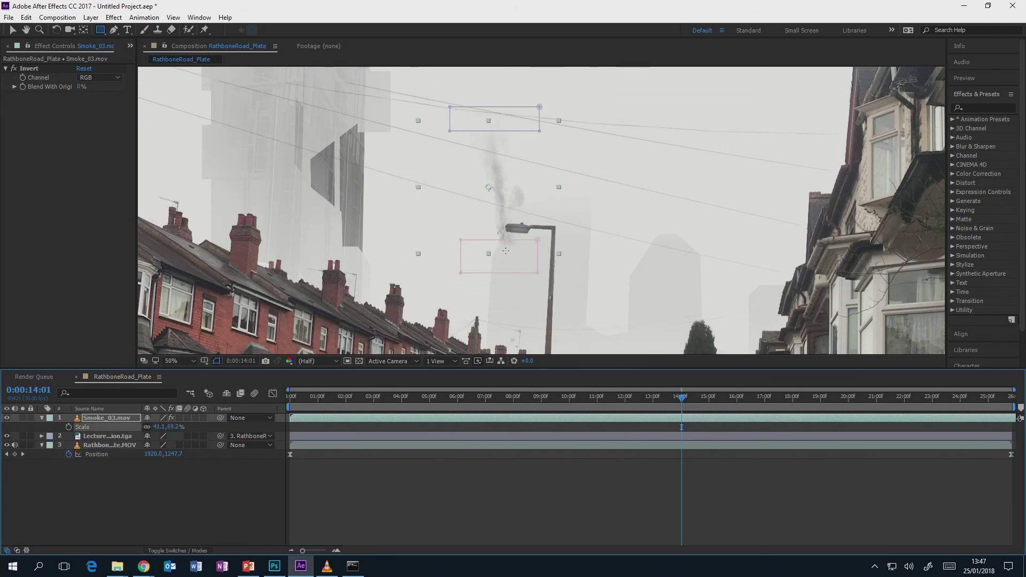
left_click(12, 30)
left_click_drag(510, 203, 521, 177)
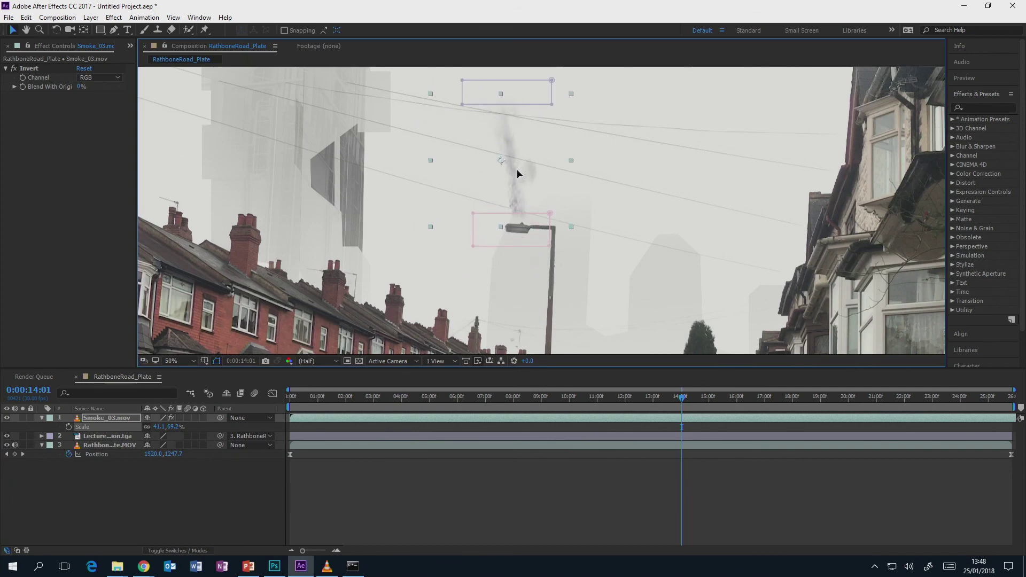
Step: Fade the smoke to 34% opacity, parent it to the street plate, and scrub to check
left_click(114, 424)
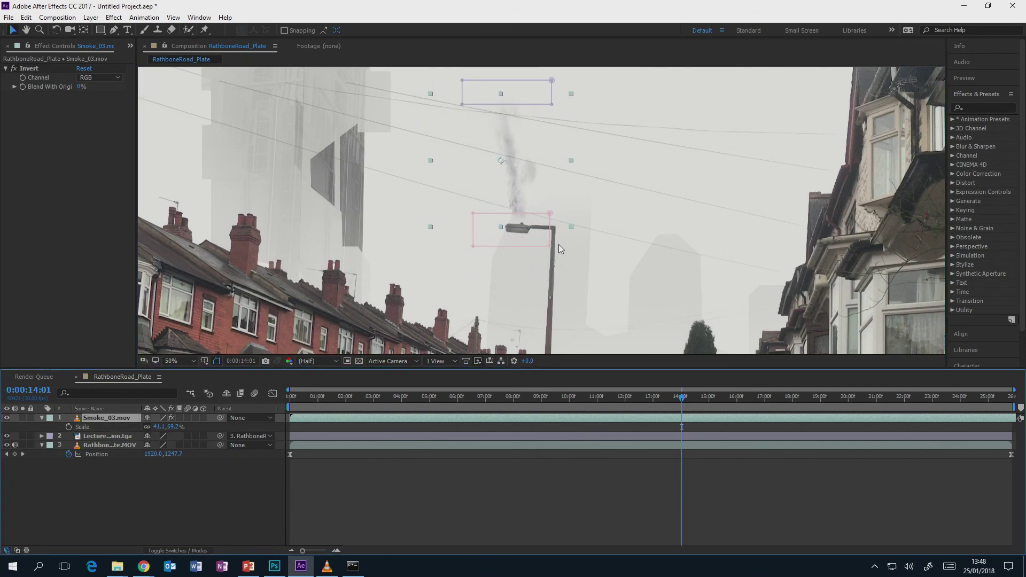
key("t")
left_click_drag(151, 425, 124, 433)
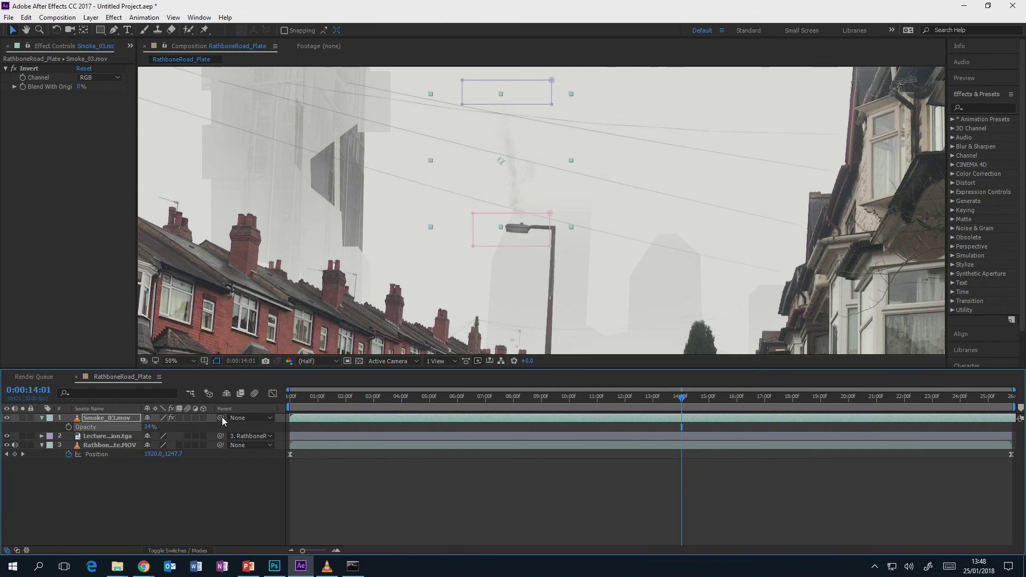
left_click_drag(220, 417, 106, 443)
mouse_move(682, 396)
left_mouse_down()
mouse_move(429, 398)
mouse_move(641, 397)
left_mouse_up()
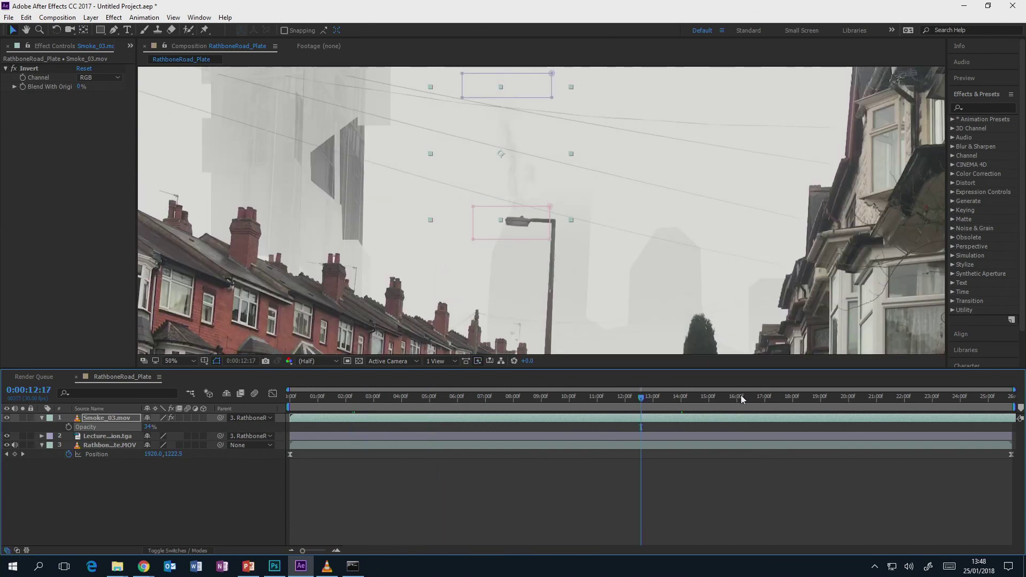
mouse_move(641, 396)
left_mouse_down()
mouse_move(974, 398)
mouse_move(758, 401)
left_mouse_up()
scroll(536, 257, "down", 2)
scroll(535, 255, "down", 2)
scroll(535, 255, "up", 2)
left_click_drag(535, 255, 546, 208)
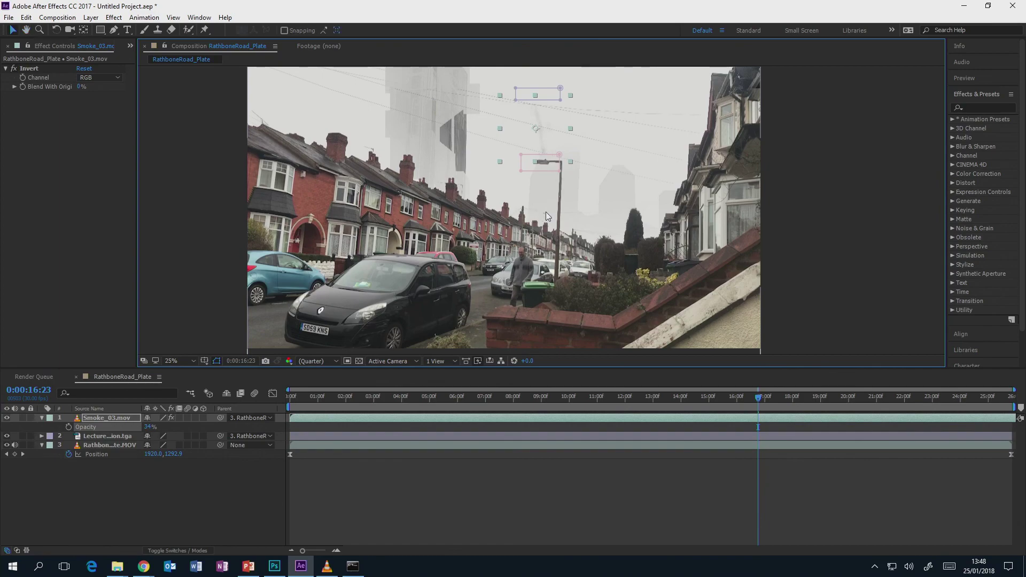
left_click(275, 567)
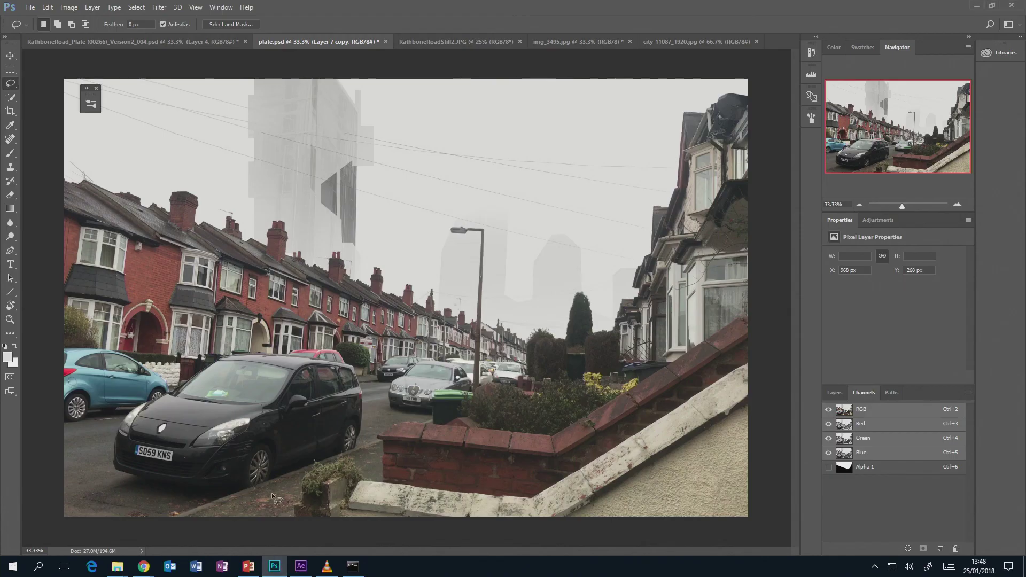
left_click(200, 42)
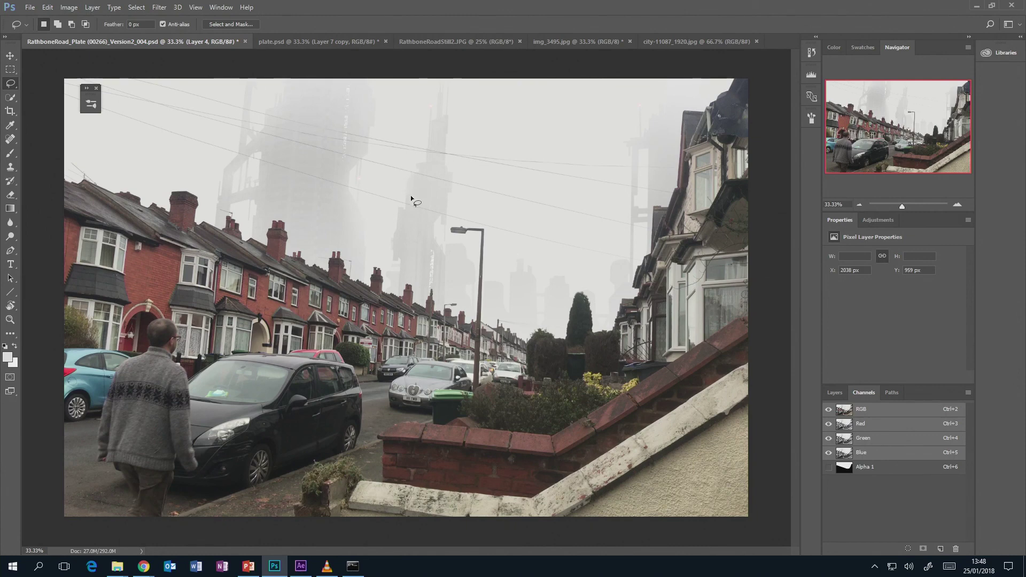
key("ctrl+a")
Step: Switch from After Effects back to the RathboneRoad_Plate matte painting in Photoshop
left_click(300, 567)
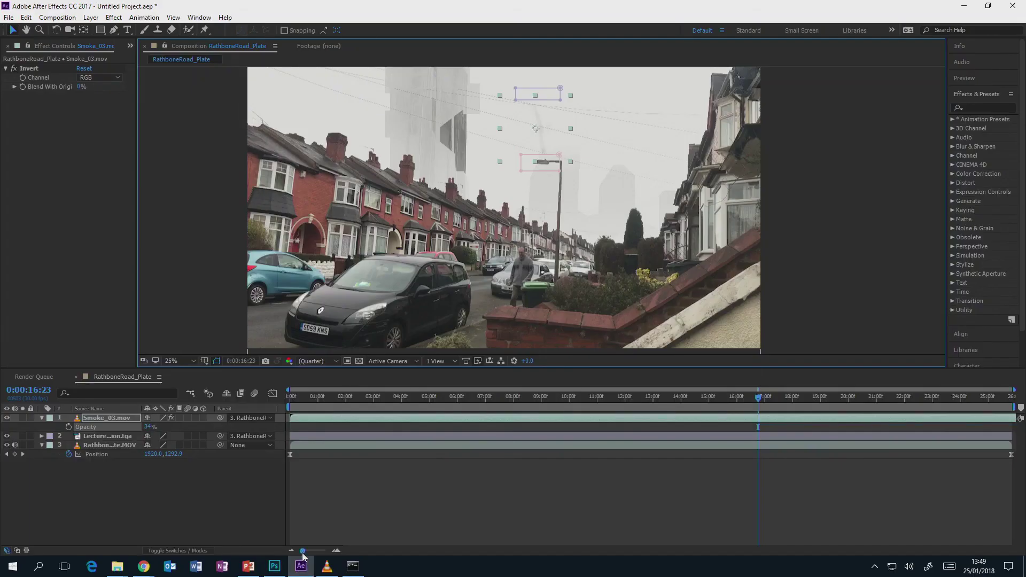
left_click(274, 566)
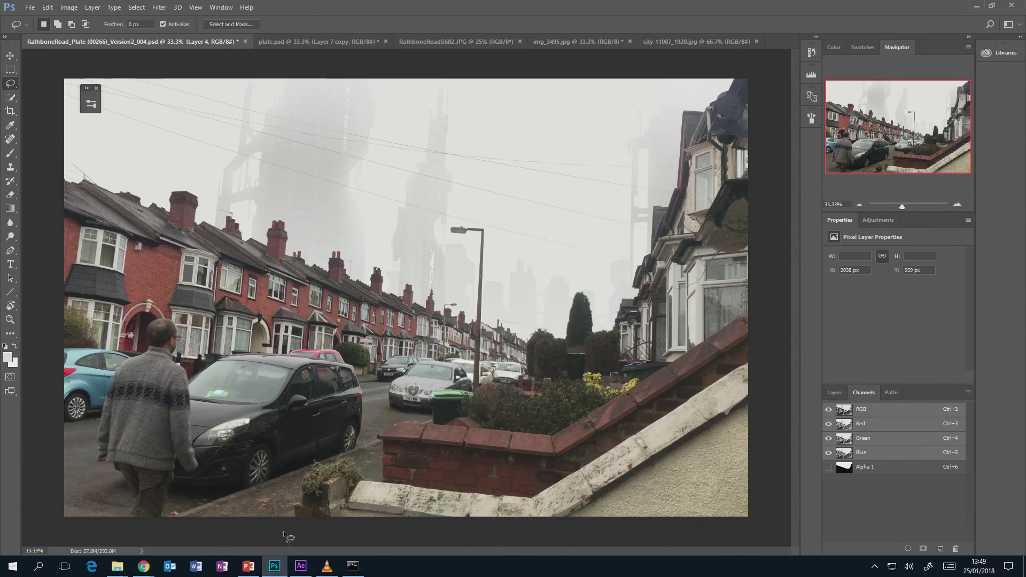